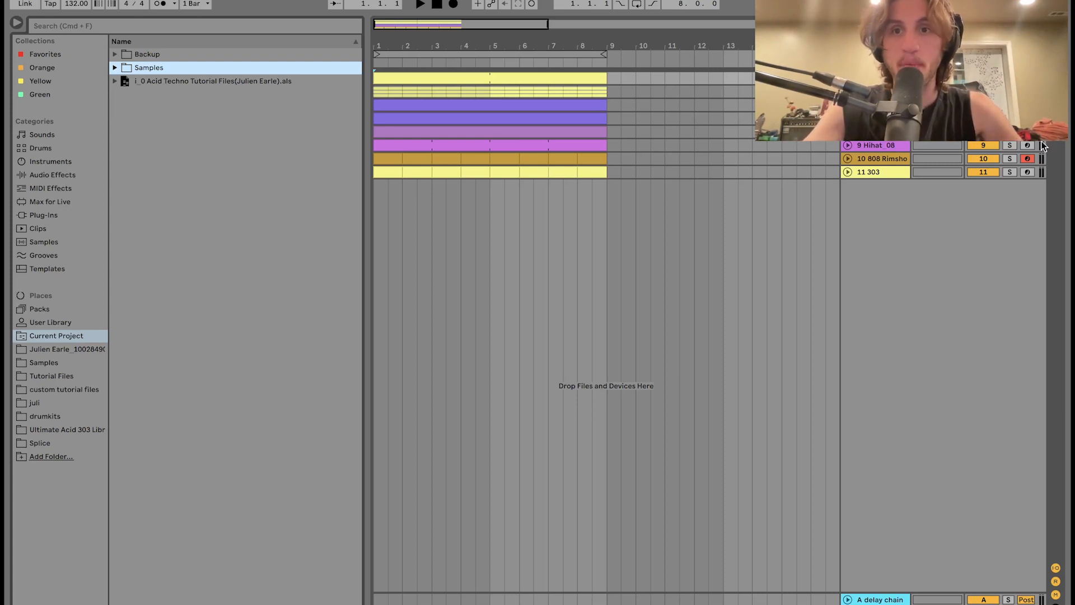
- Audition the arrangement and examine the full waveform of the new kick 3 sample
key("space")
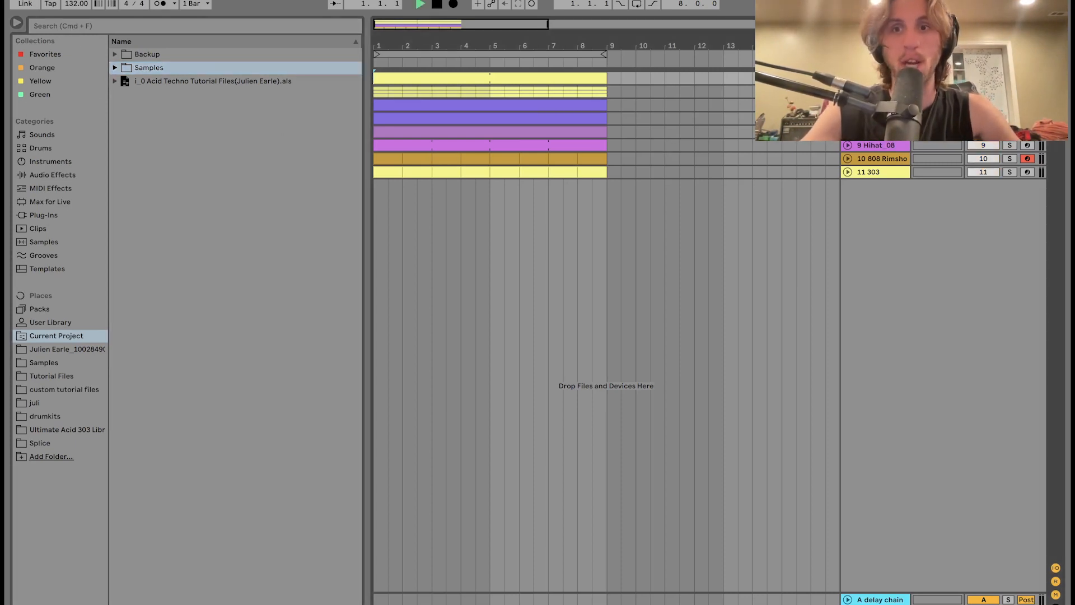
double_click(875, 78)
key("space")
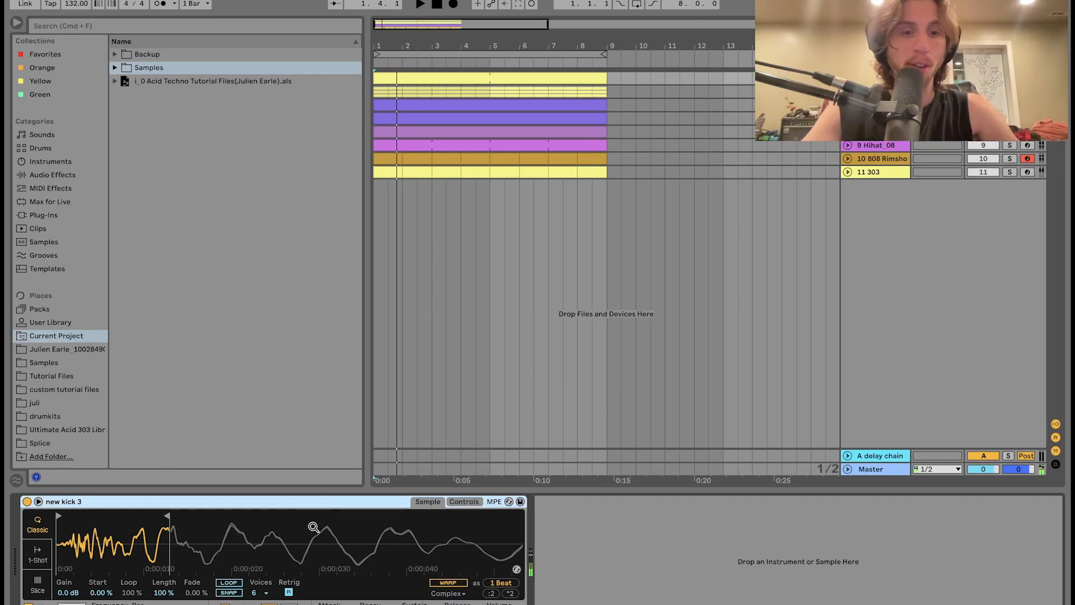
left_click_drag(314, 527, 116, 530)
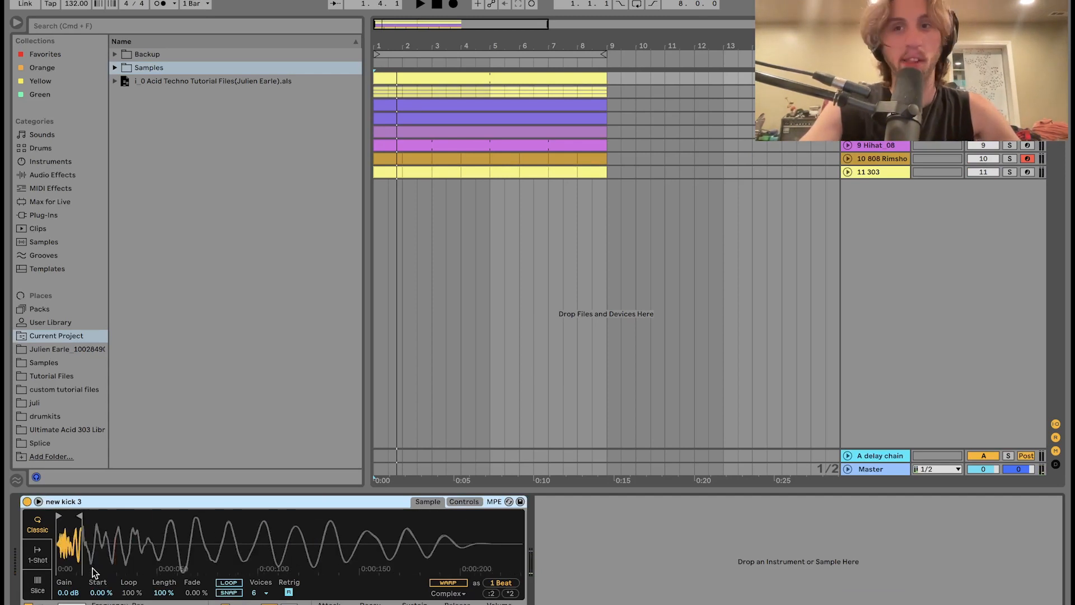
key("space")
key("space")
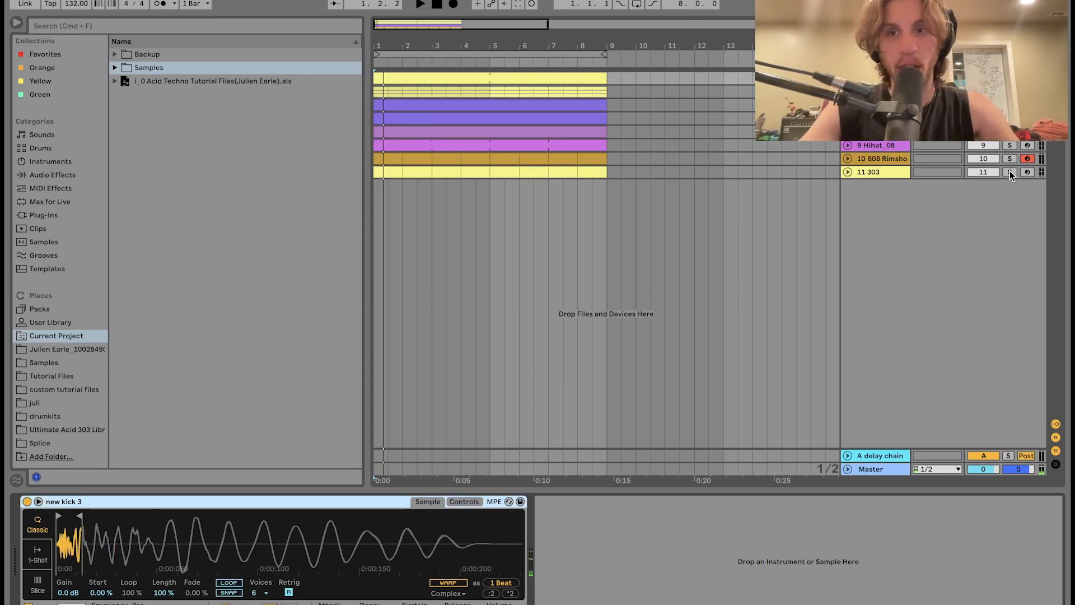
- Solo the 303 track, audition it and examine its device chain up to the Compressor and Auto Filter
left_click(1010, 172)
key("space")
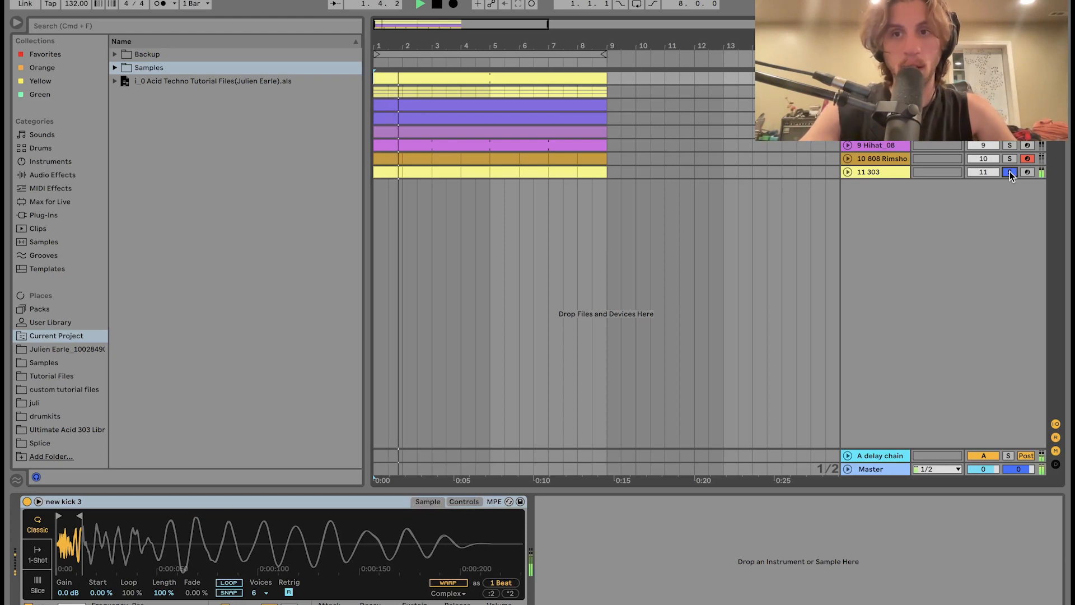
key("space")
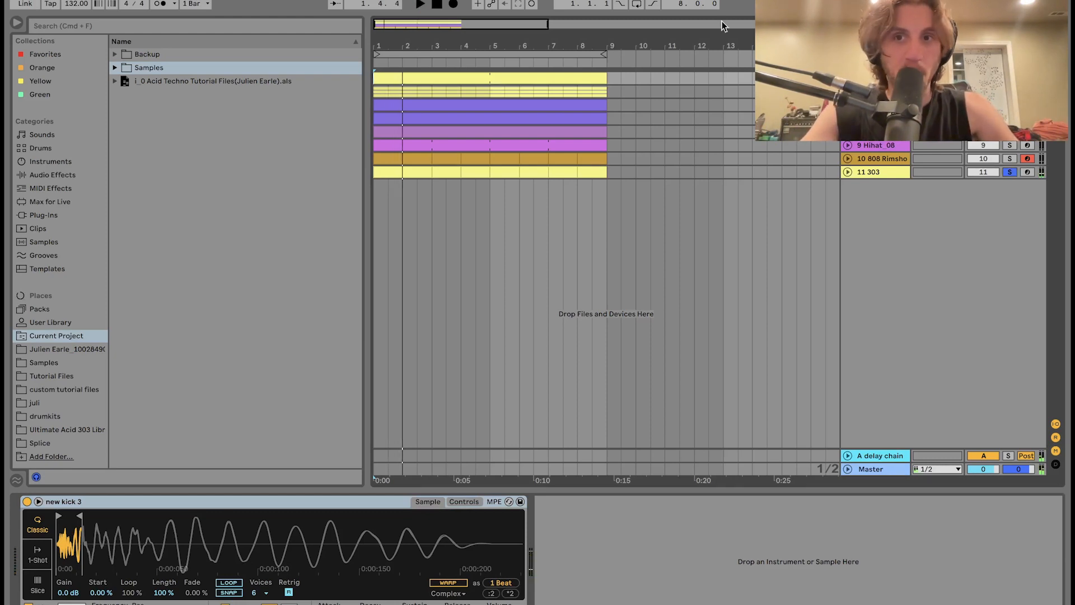
left_click(881, 172)
key("space")
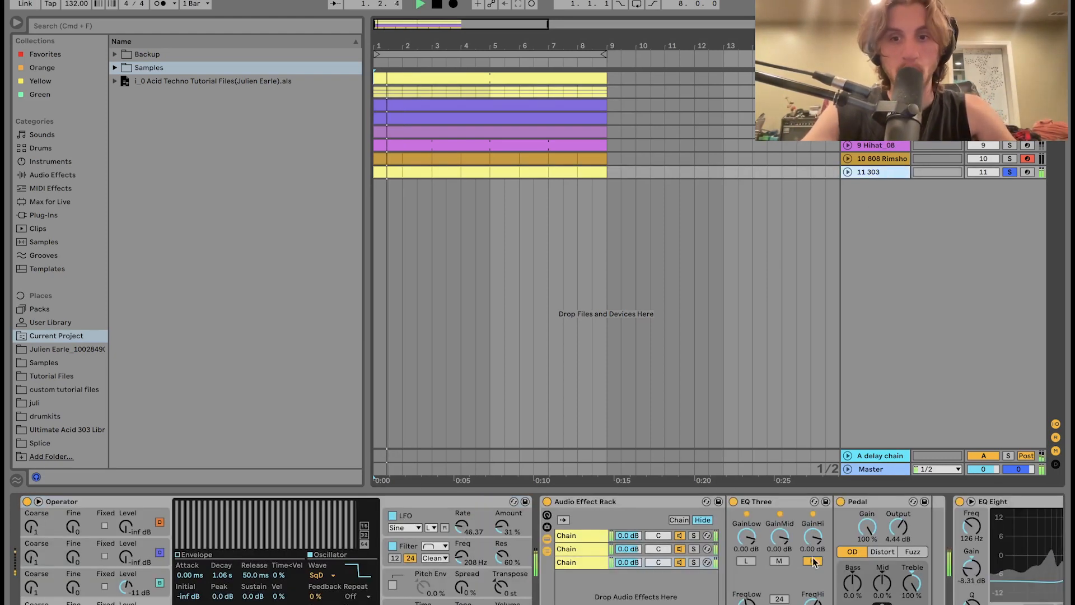
scroll(812, 556, "right", 10)
key("space")
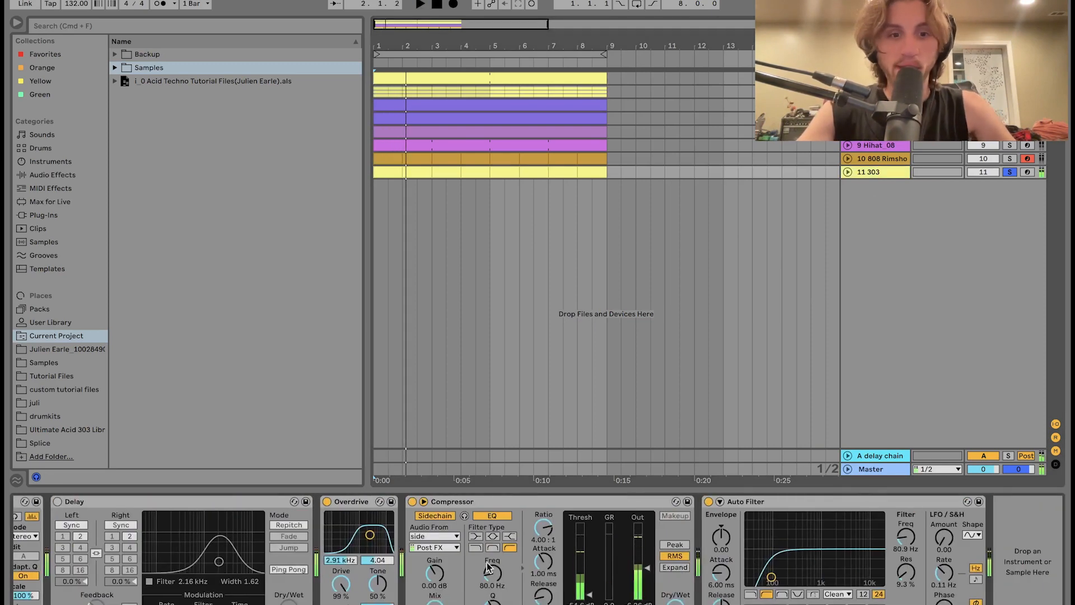
- Try the new kick 63 track as the 303 Compressor's sidechain source, audition it, and undo the routing and the 303 solo
left_click(434, 535)
left_click(446, 407)
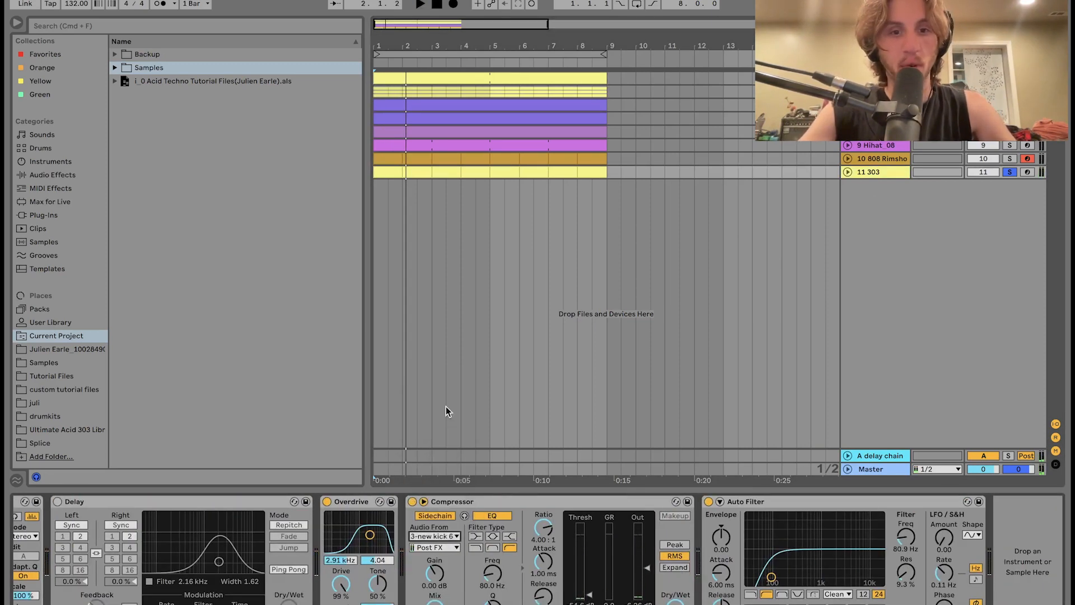
key("space")
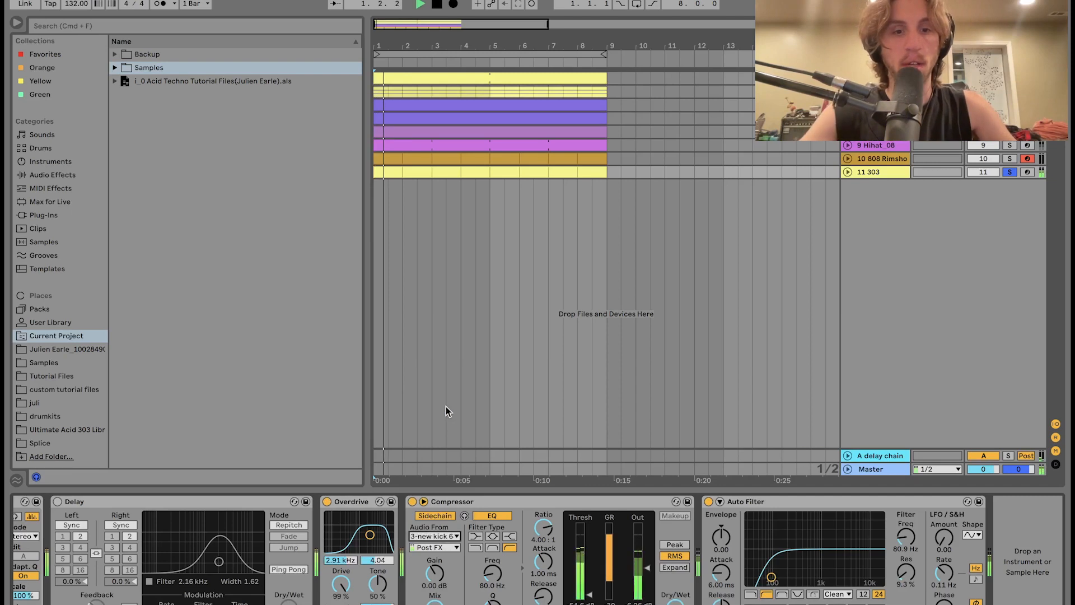
key("space")
key("super+z")
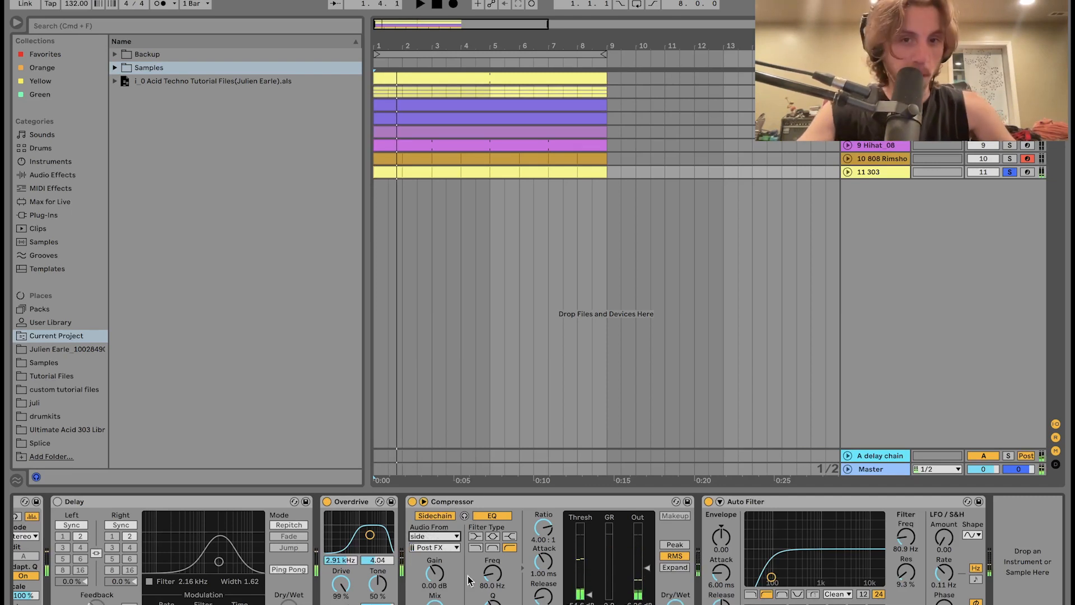
key("super+z")
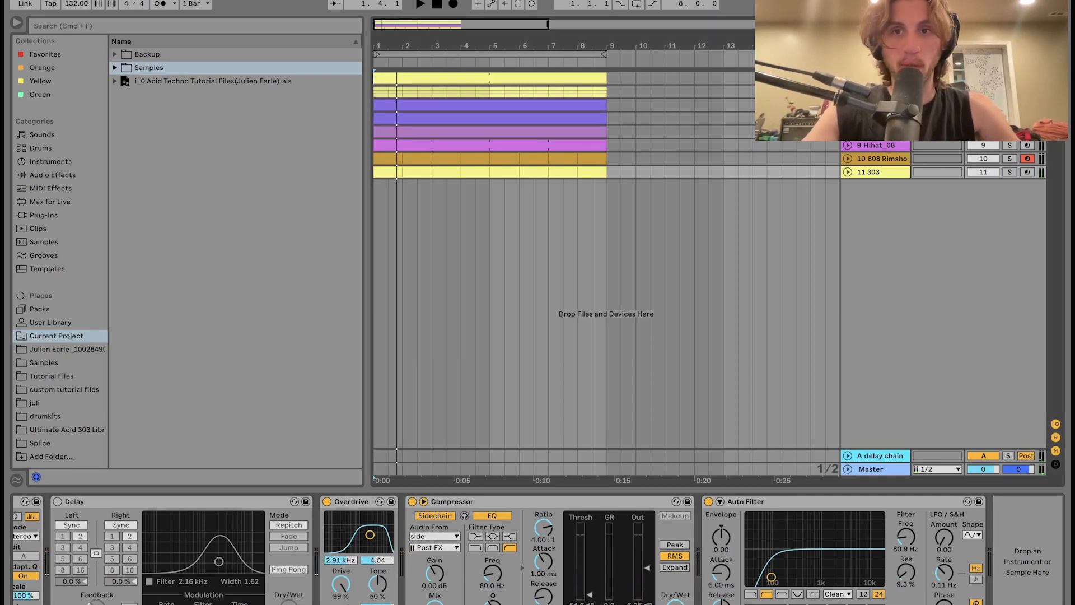
key("super+z")
- Audition the mix with the kick group unfolded, and solo the new kick 63 track to hear it alone
key("space")
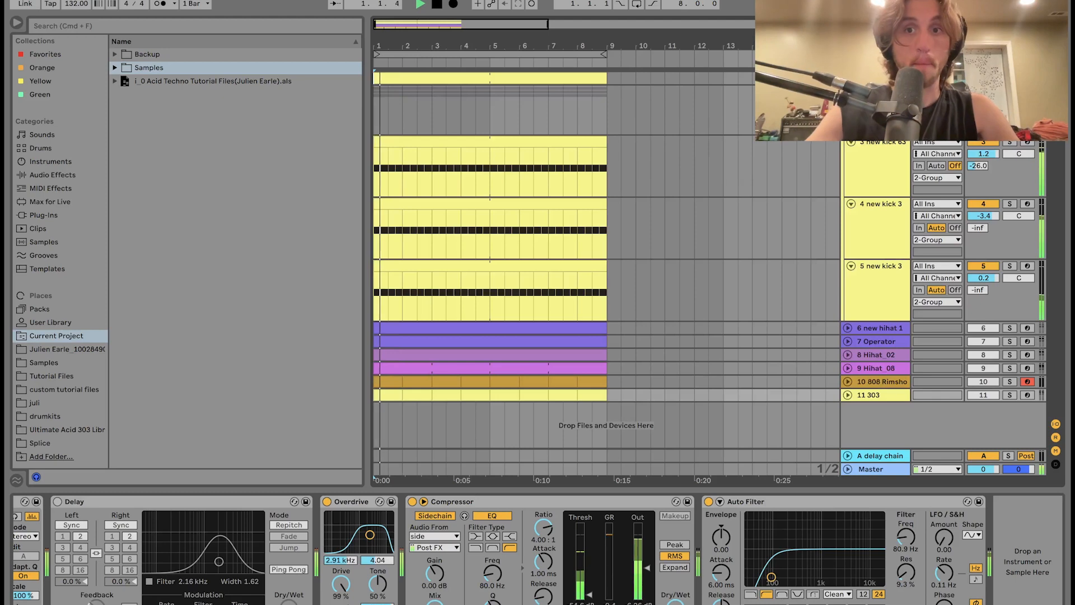
left_click(874, 155)
key("space")
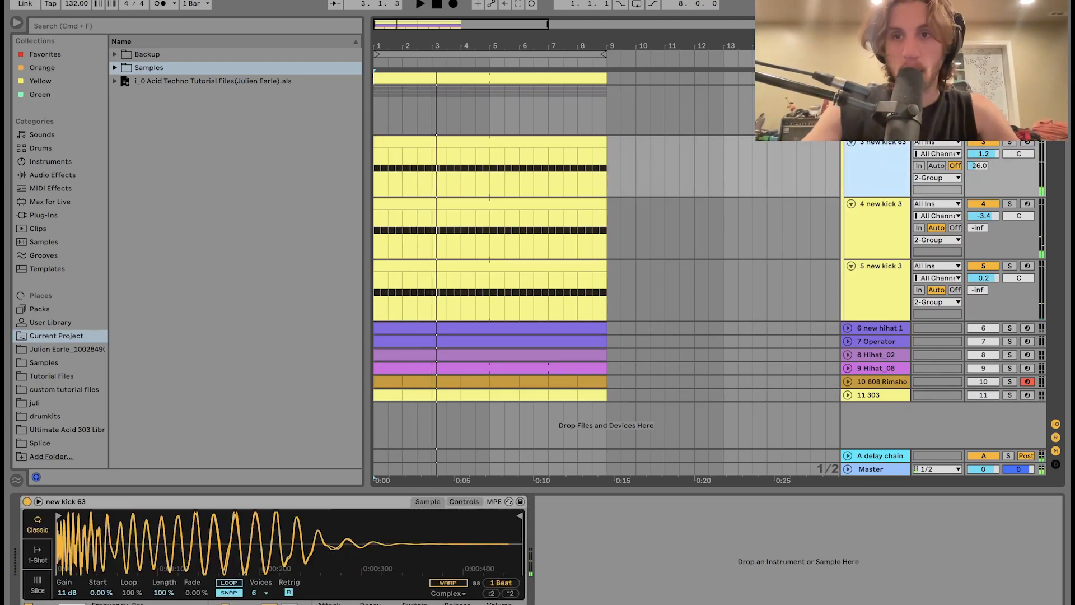
left_click(1013, 143)
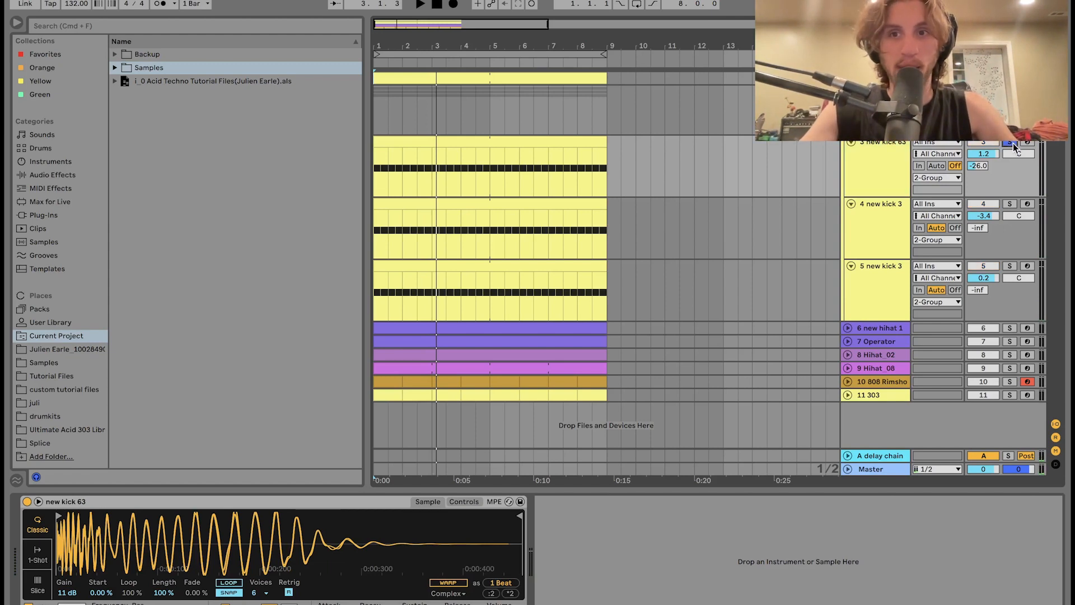
key("space")
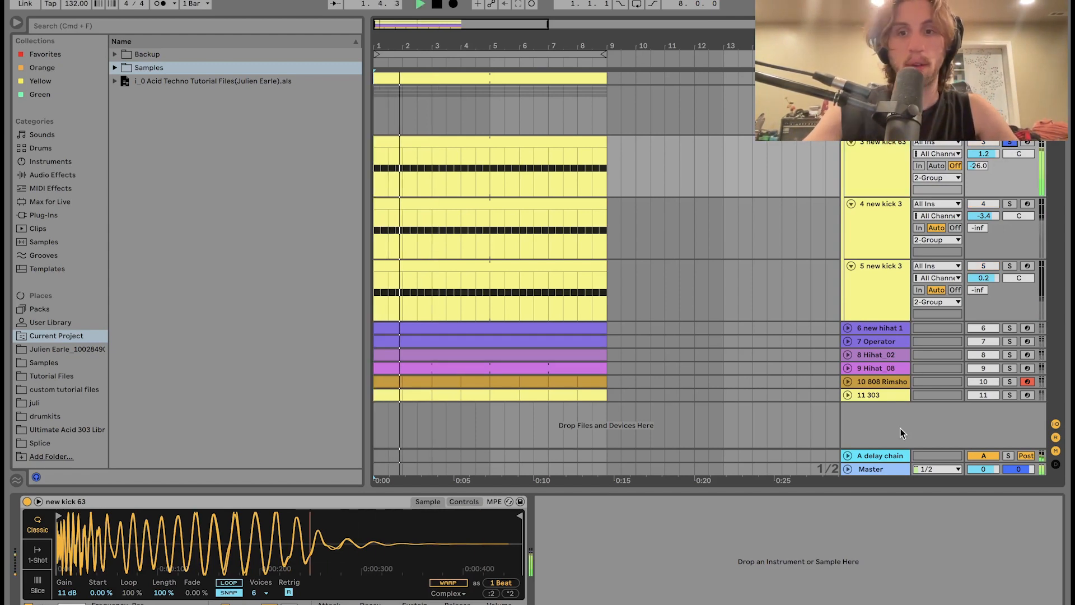
key("space")
- Delete the Grain Delay device from the A delay chain return track
left_click(891, 453)
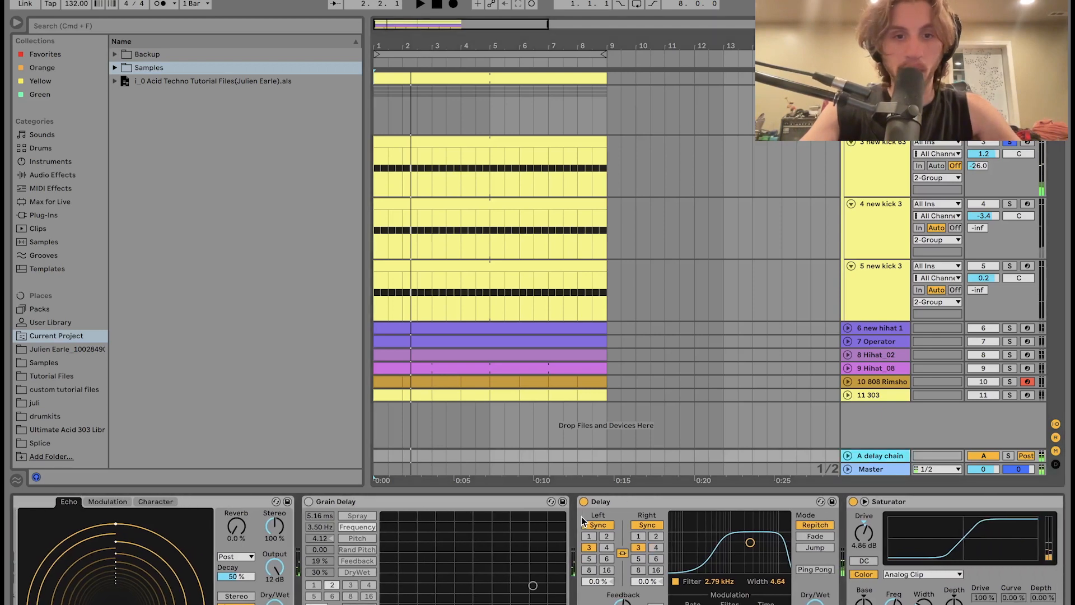
scroll(435, 502, "right", 2)
left_click(435, 501)
key("Delete")
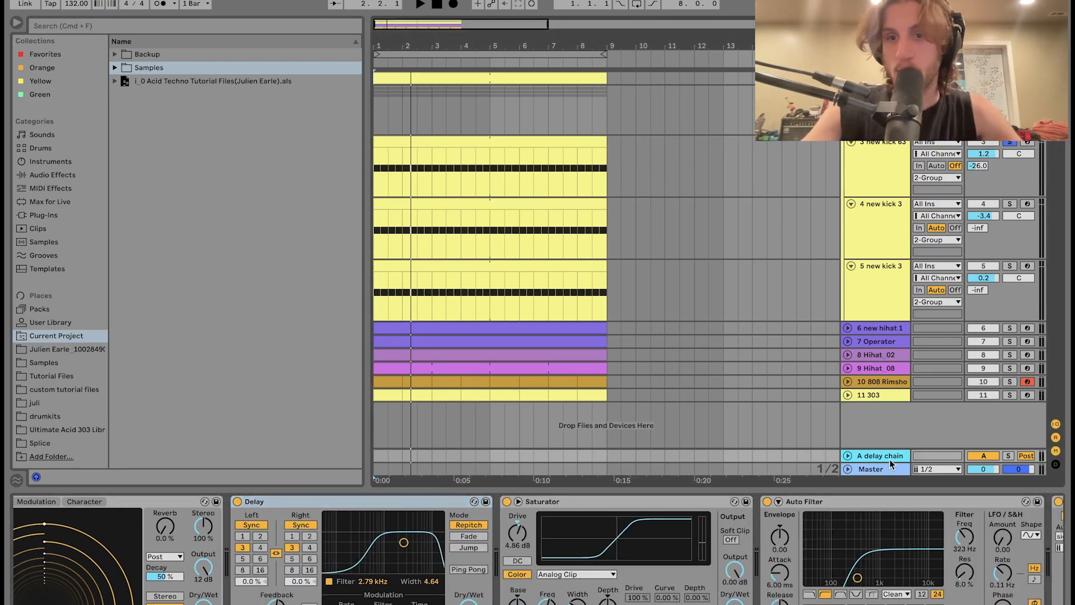
- Review the delay chain's Echo, Delay, Saturator, Auto Filter and Compressor, and audition it with the soloed kick
scroll(791, 549, "left", 2)
scroll(791, 549, "left", 1)
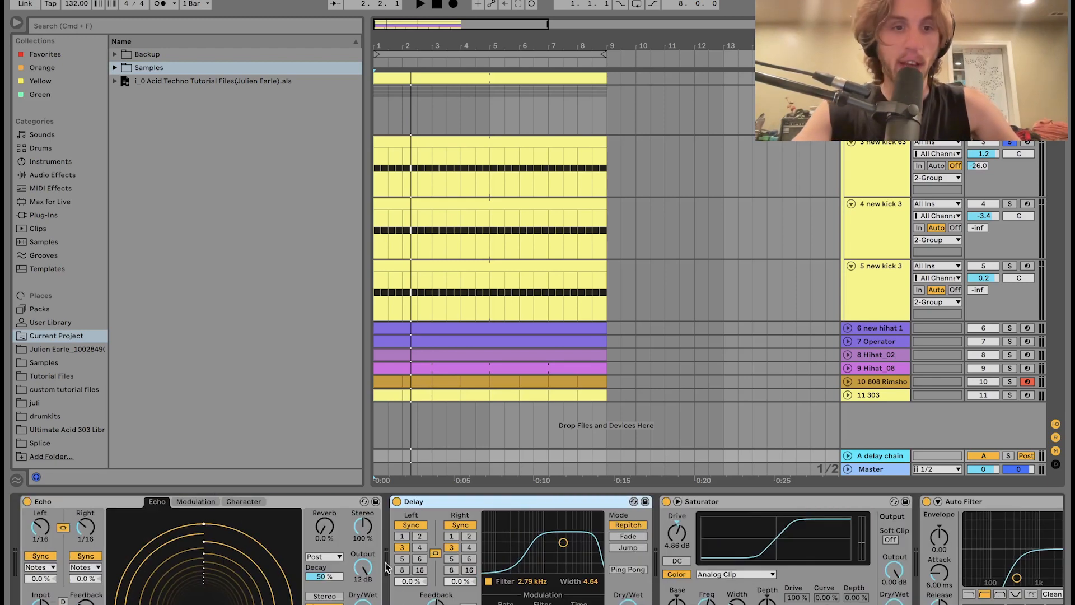
scroll(301, 556, "right", 4)
scroll(301, 556, "right", 3)
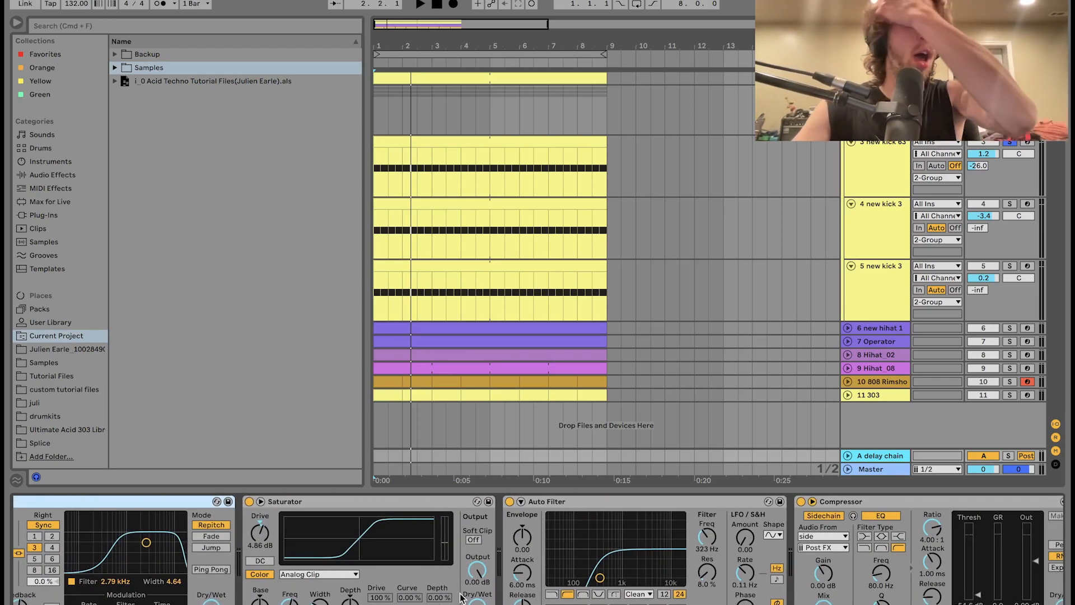
scroll(460, 598, "right", 3)
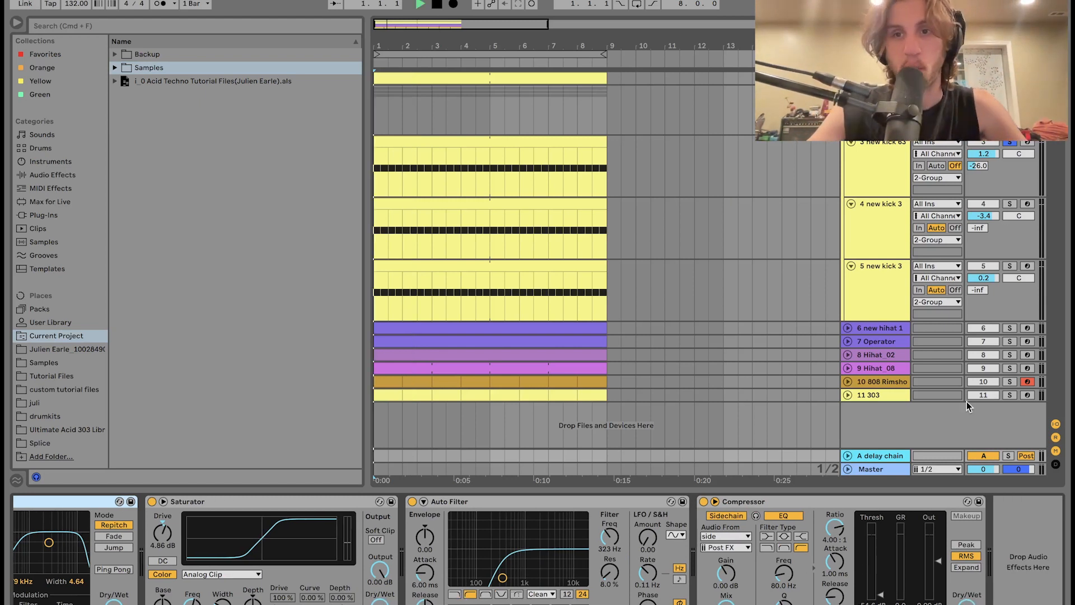
key("space")
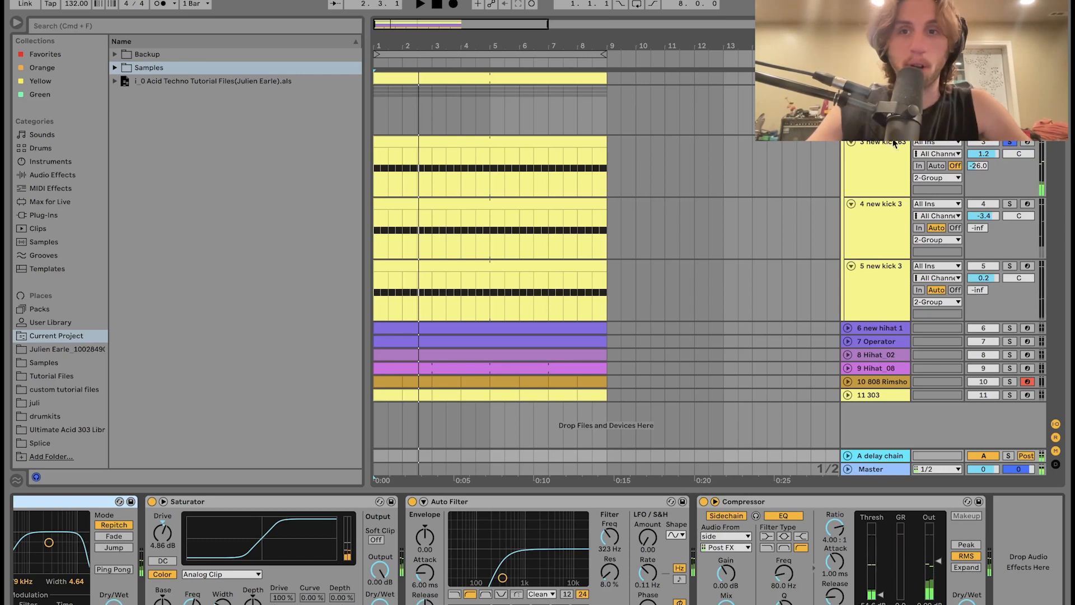
- Solo the two new kick 3 layers on tracks 4 and 5, audition them, and show track 4's devices
left_click(877, 171)
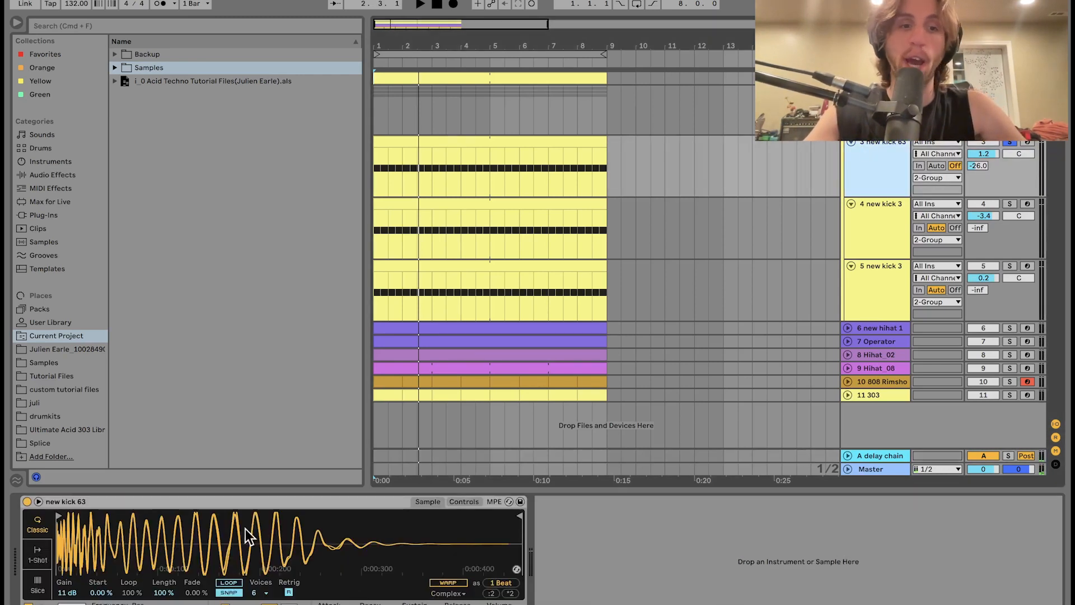
left_click(1009, 204)
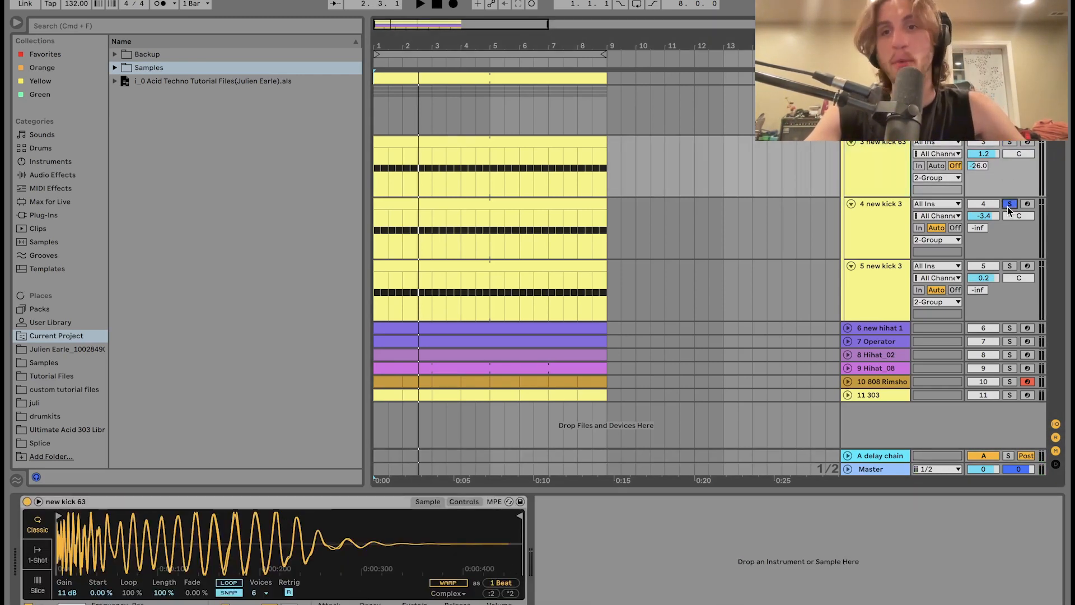
key("space")
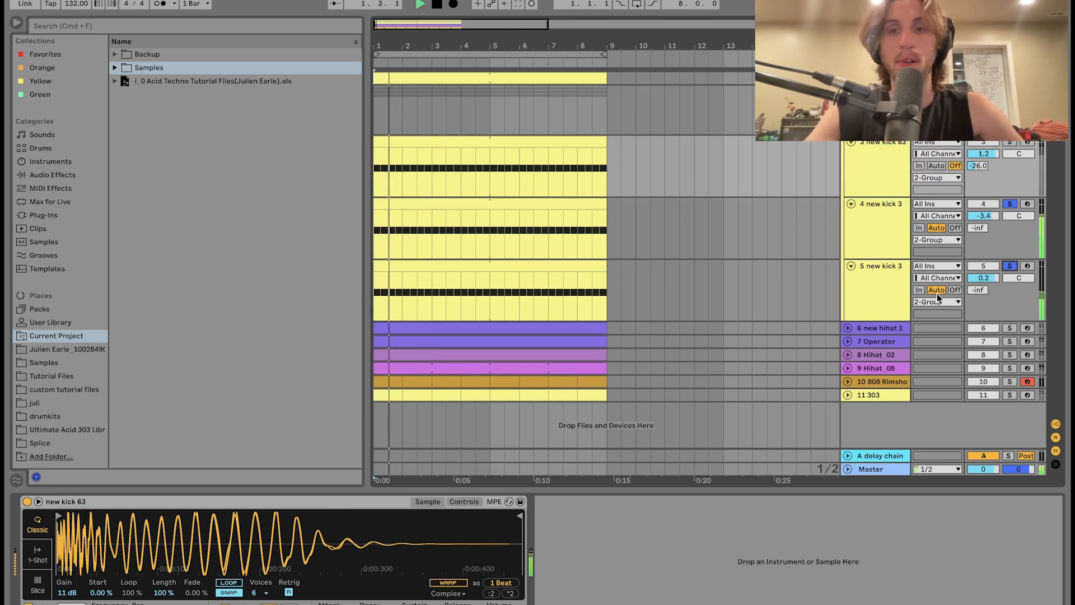
left_click(892, 233)
key("space")
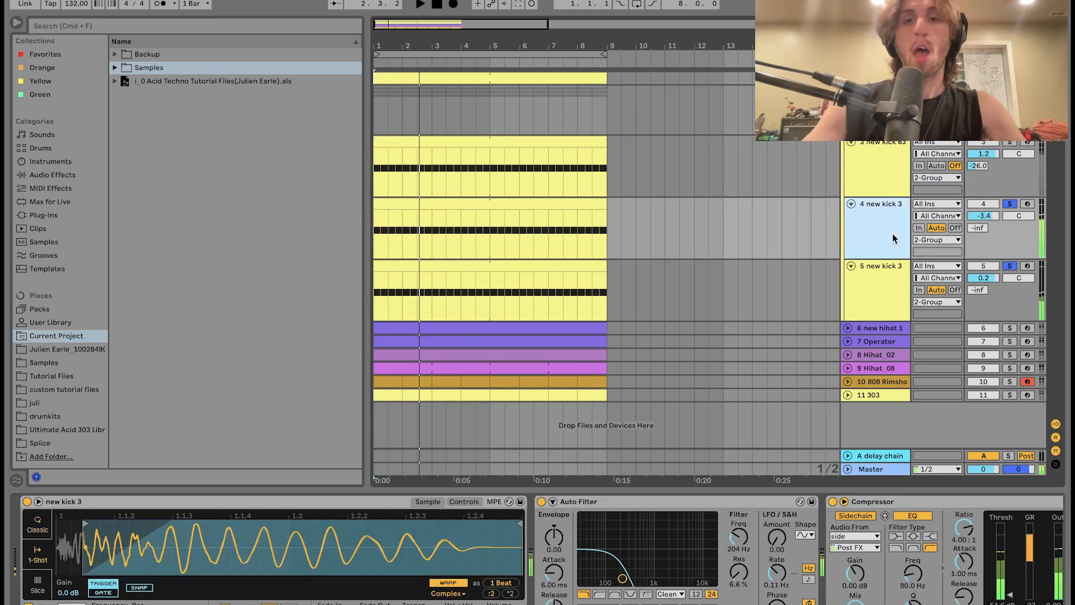
- Remove the solo from track 5 and audition the new kick 3 sample on track 4 alone
left_click(1010, 267)
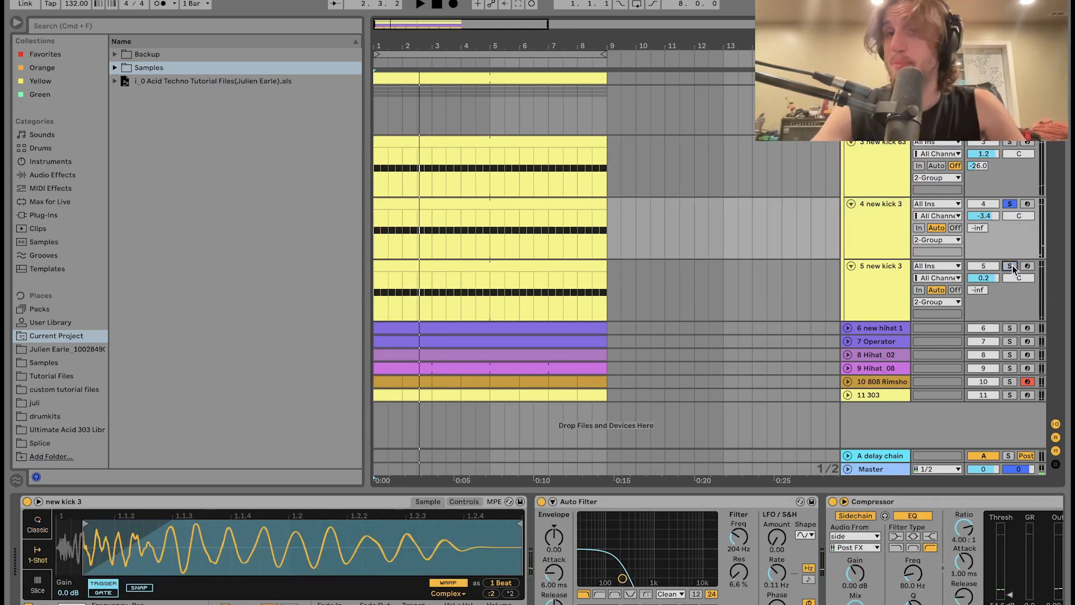
left_click(874, 235)
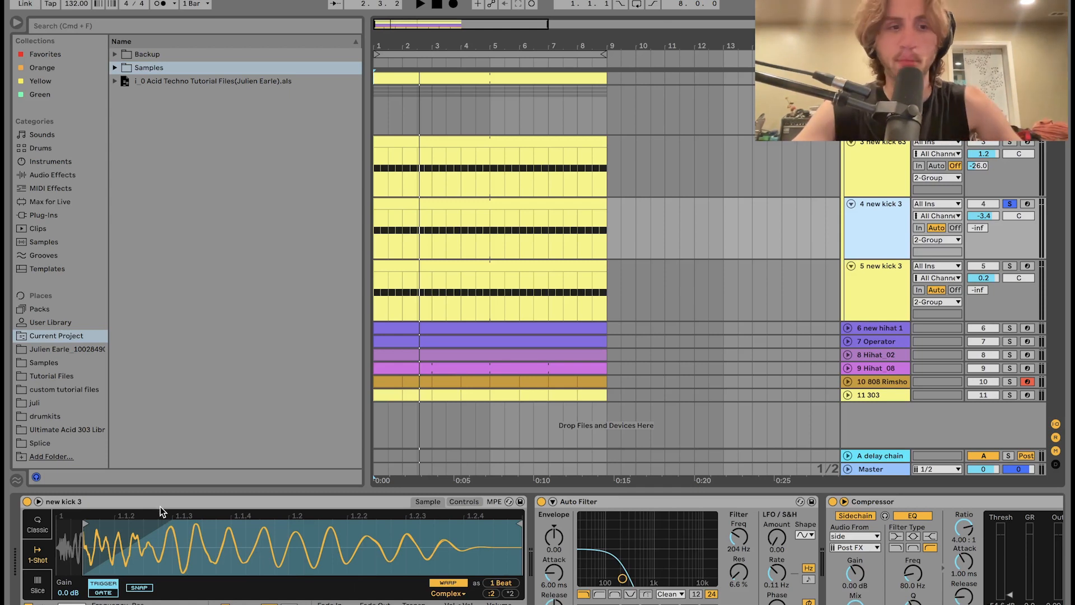
key("space")
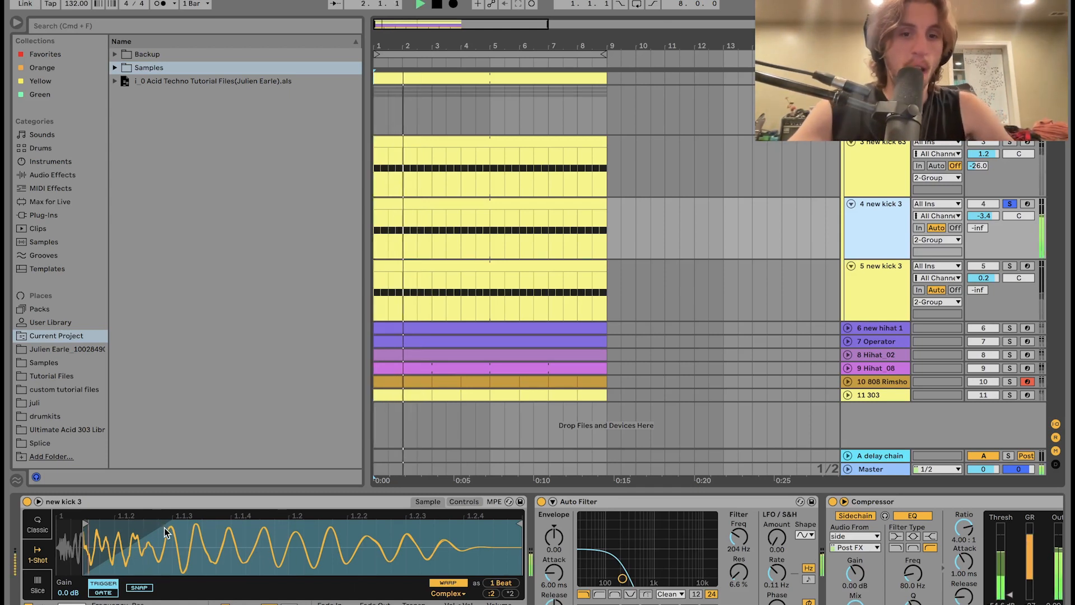
key("space")
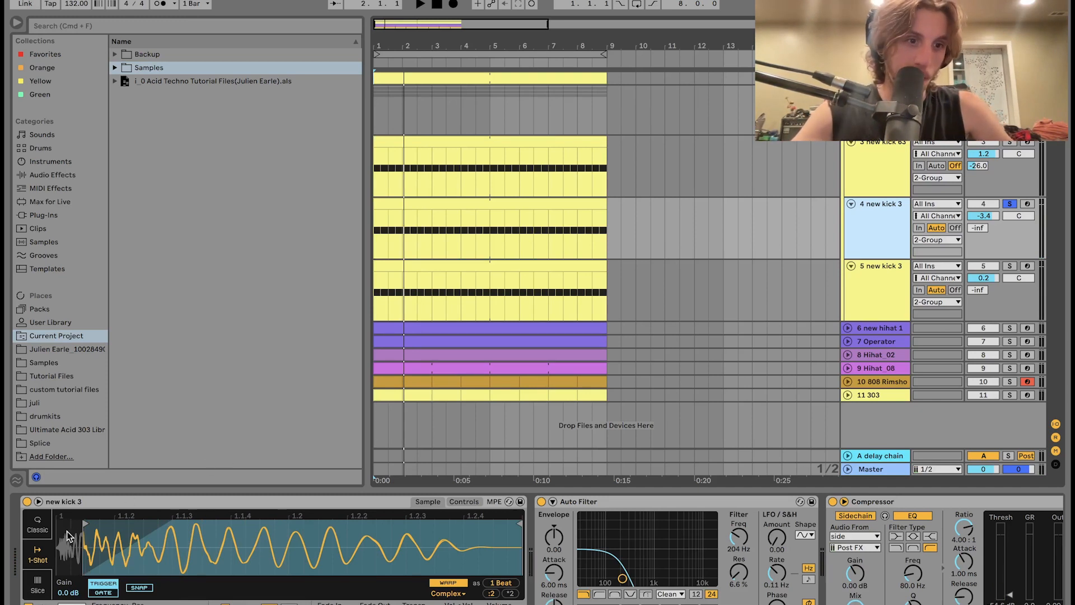
- Audition track 4 with its Auto Filter bypassed and enabled, and examine its Compressor and EQ Eight settings
key("space")
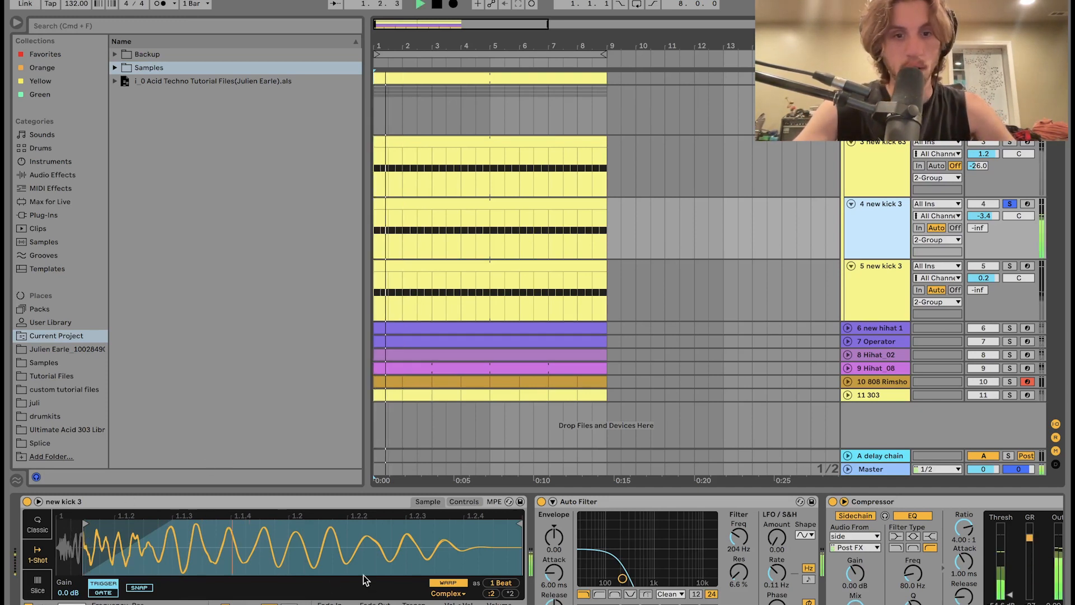
scroll(448, 563, "right", 3)
scroll(448, 562, "right", 5)
key("space")
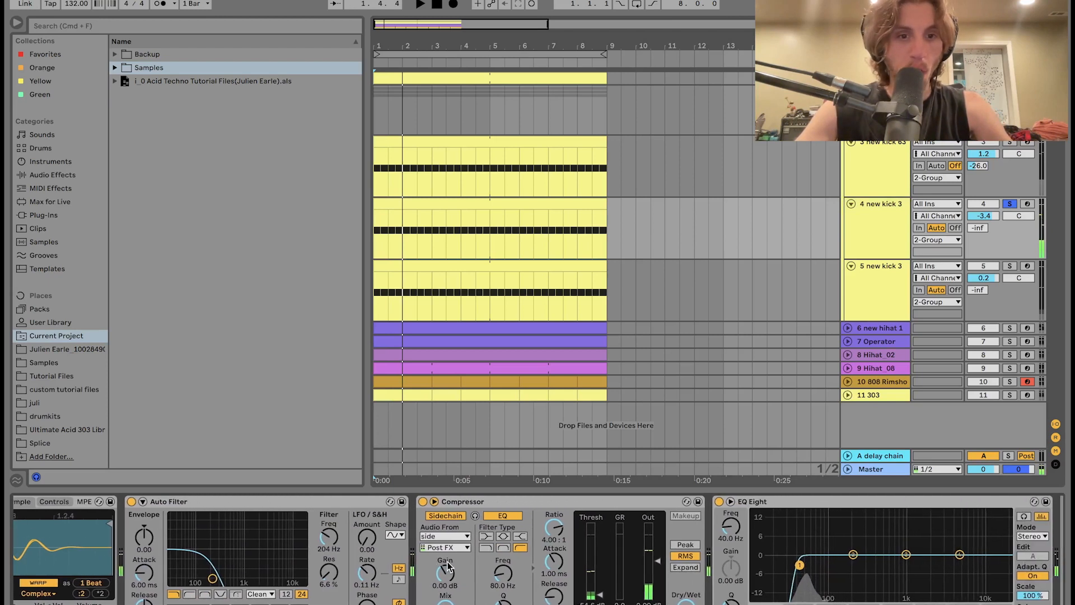
key("space")
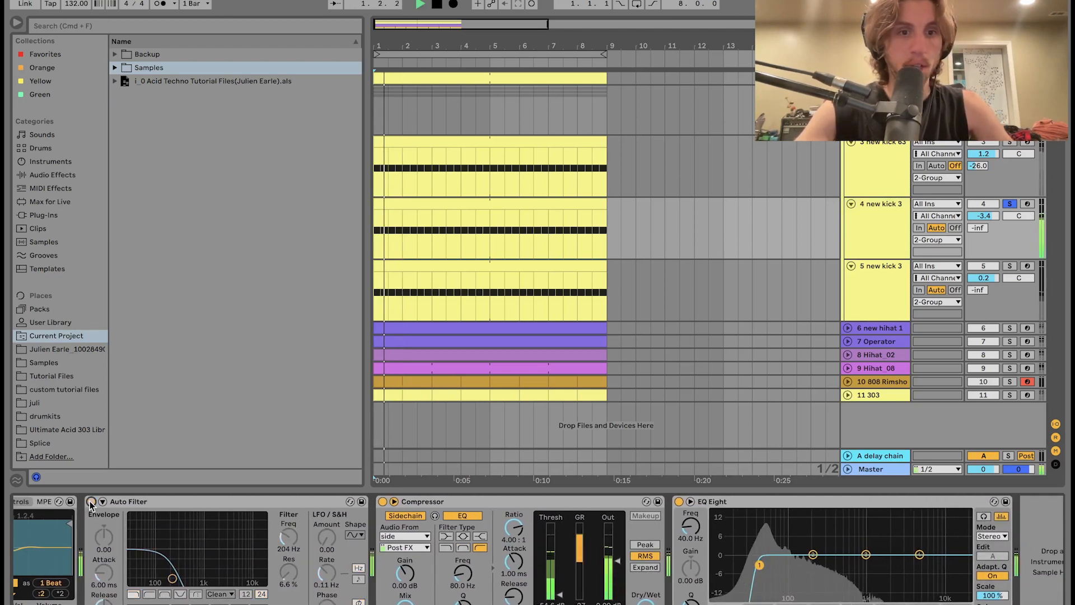
key("space")
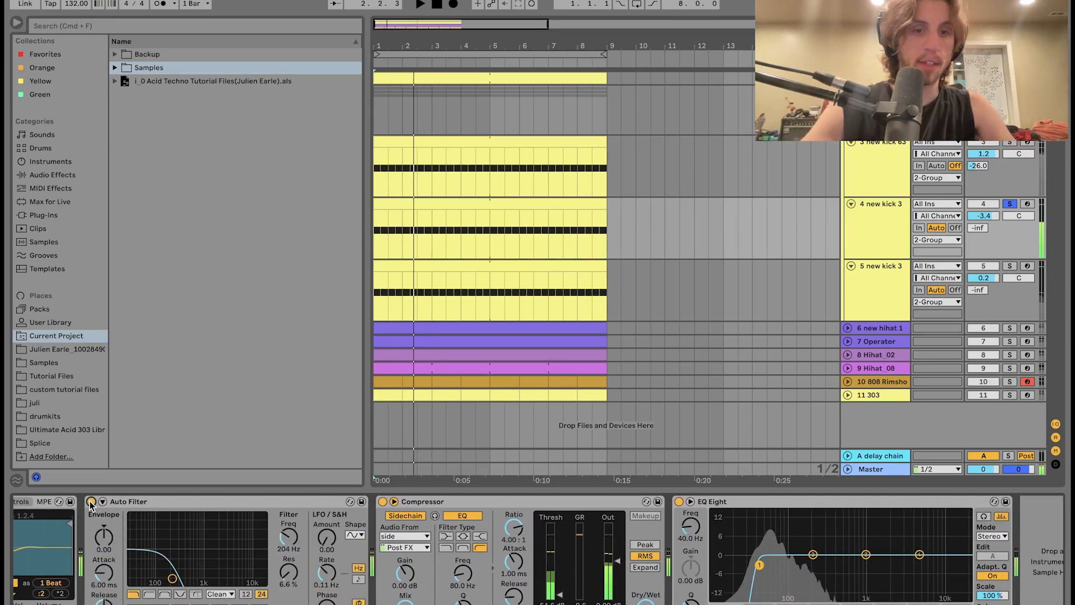
scroll(278, 526, "right", 1)
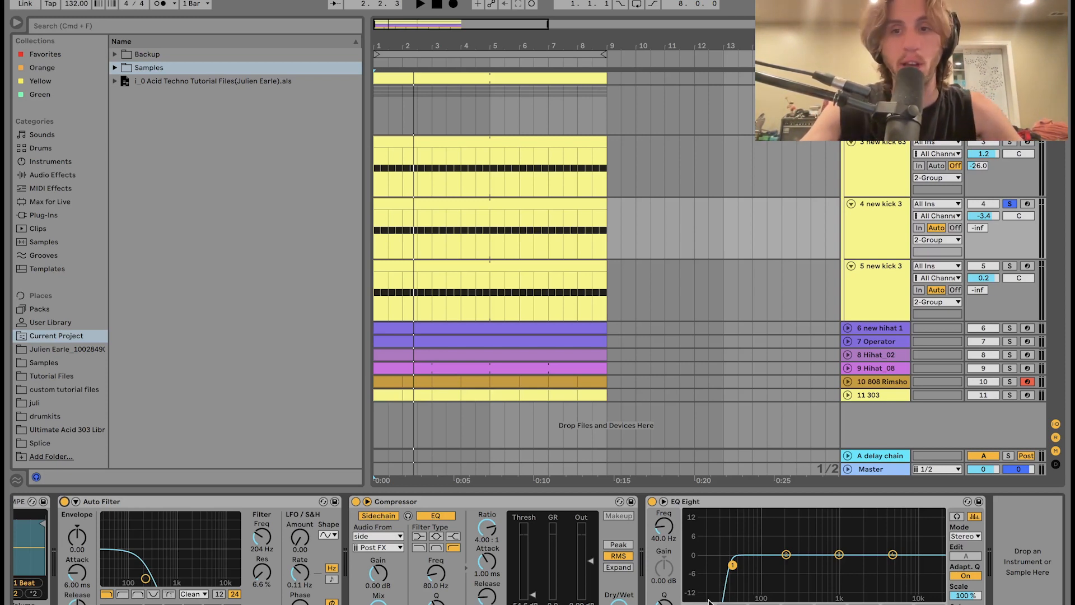
- Audition track 4 once more, solo the new kick 3 layer on track 5 instead, and review its sample, Auto Filter and Overdrive
key("space")
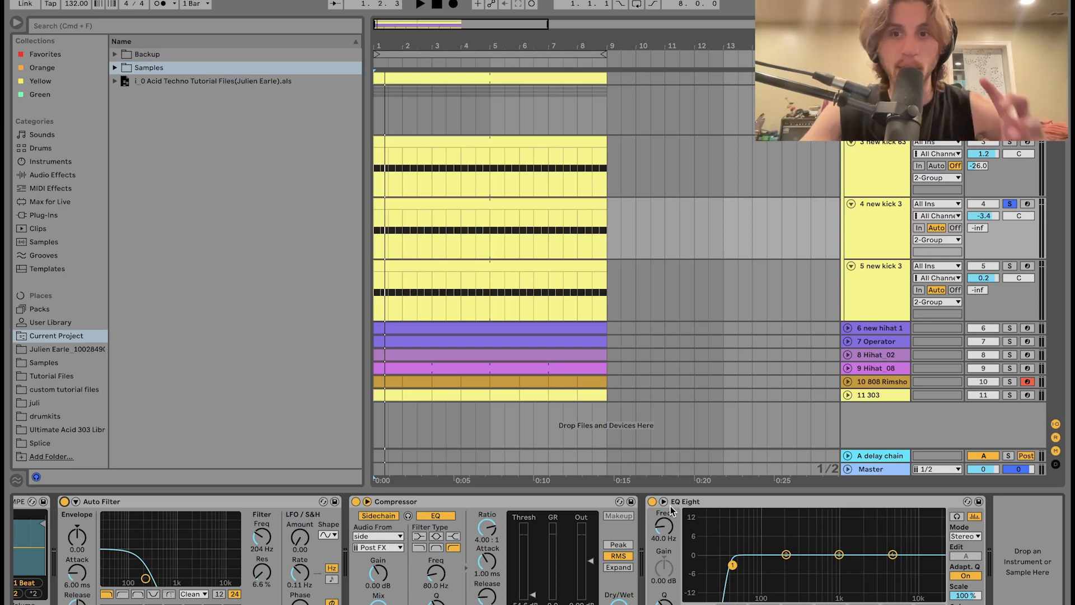
key("space")
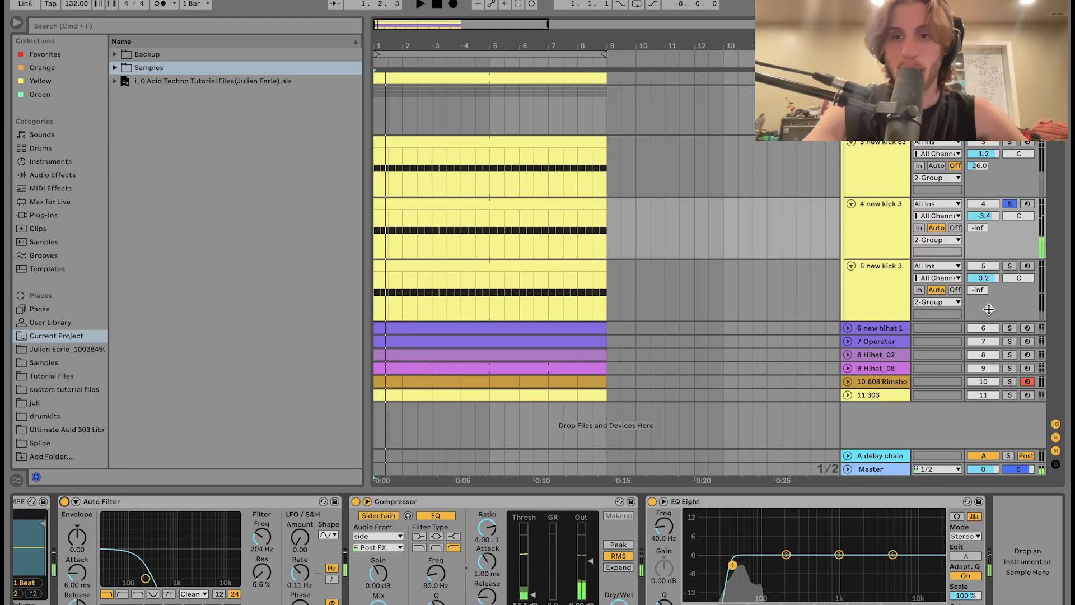
left_click(1009, 266)
left_click(865, 305)
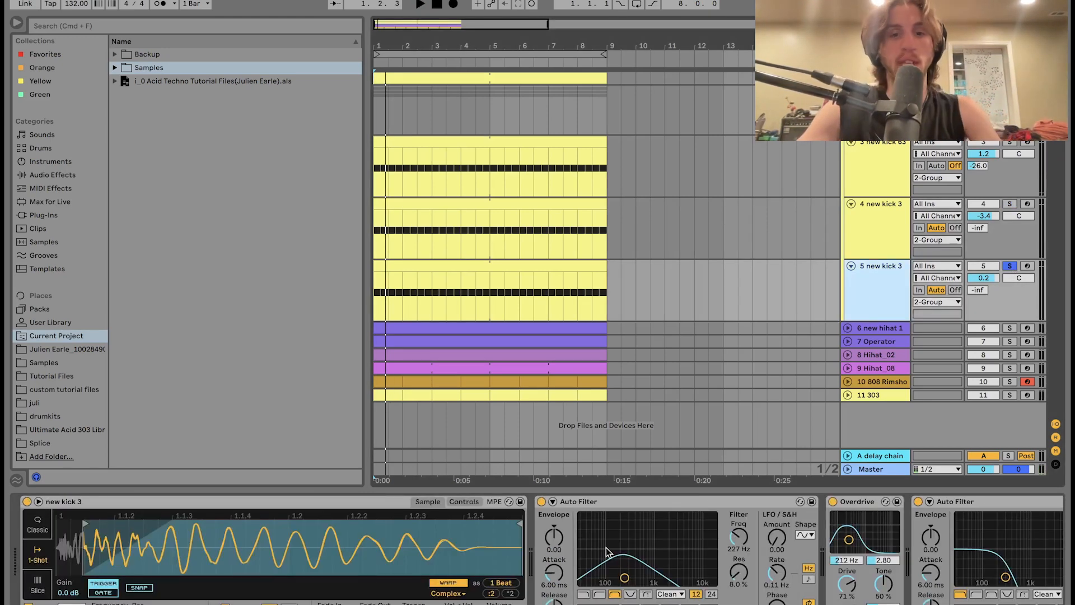
scroll(392, 577, "right", 5)
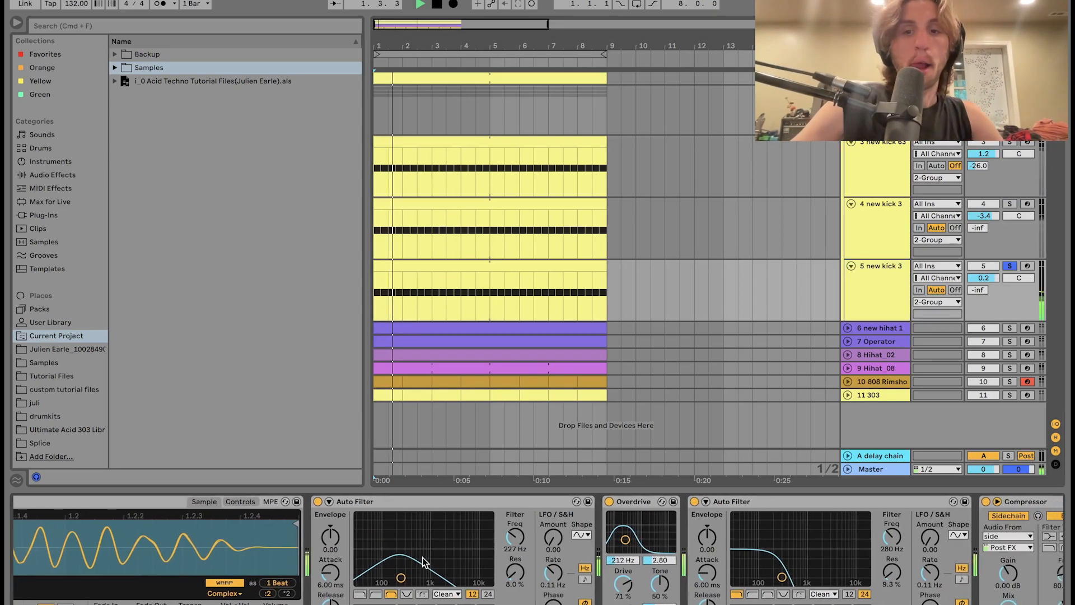
scroll(351, 598, "left", 5)
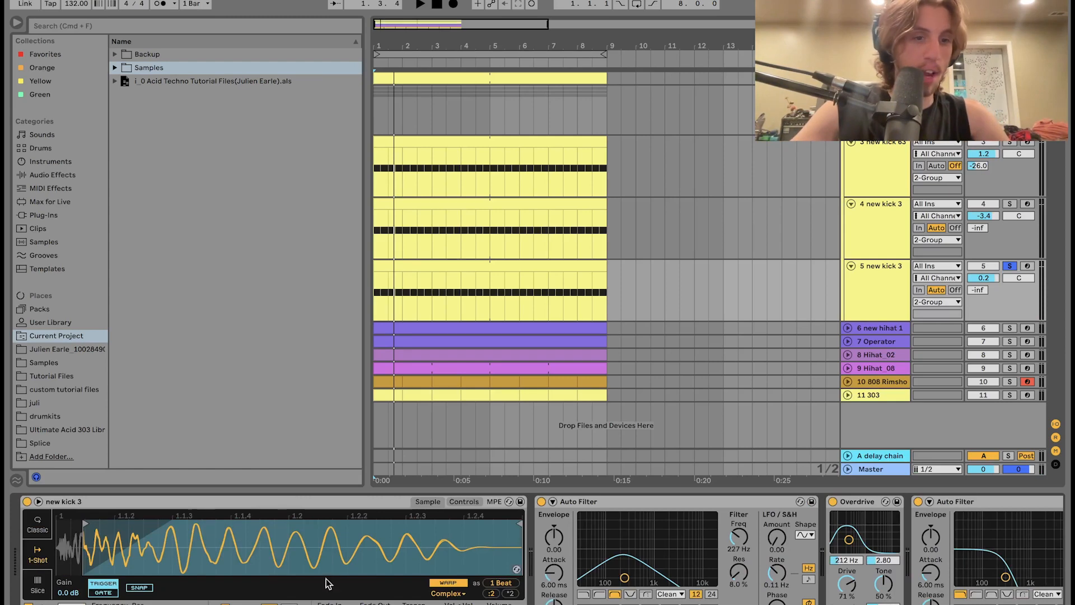
scroll(257, 571, "right", 5)
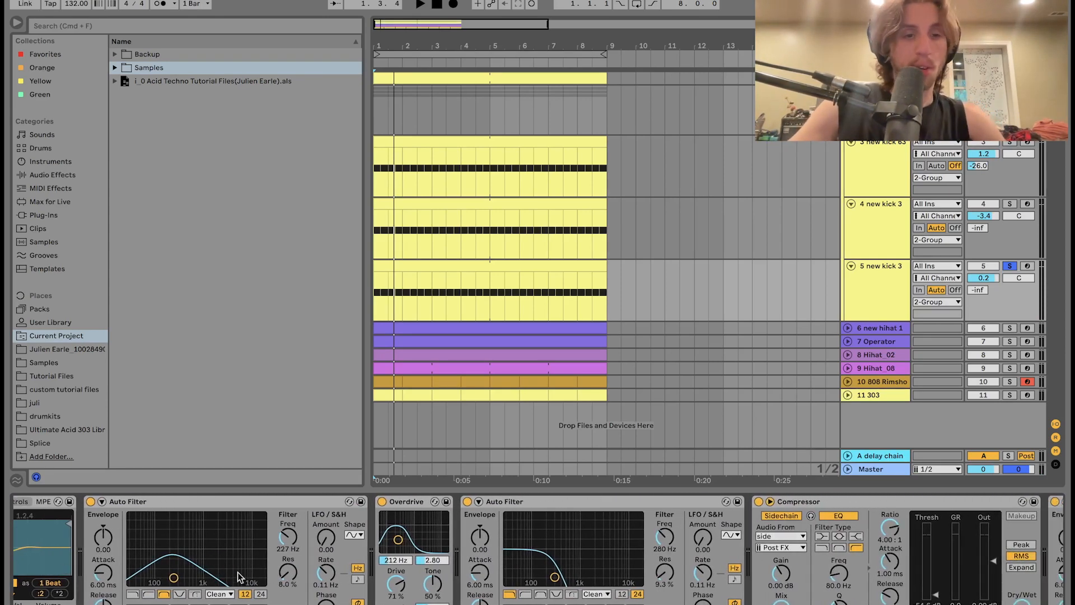
- Audition track 5 on its own, comparing its second Auto Filter, the low-pass after the Overdrive, bypassed and enabled
key("space")
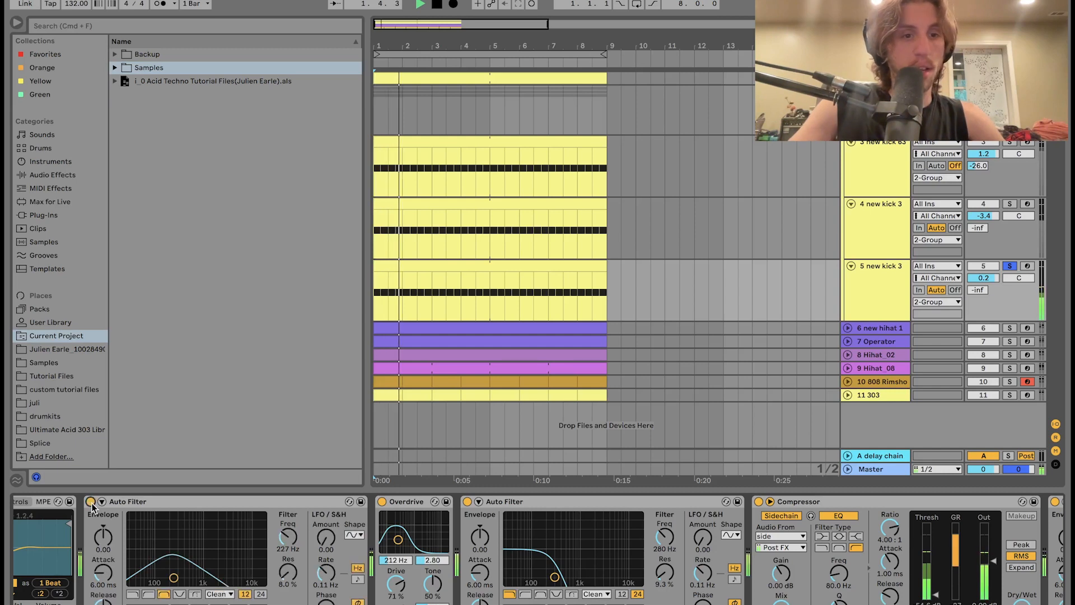
key("space")
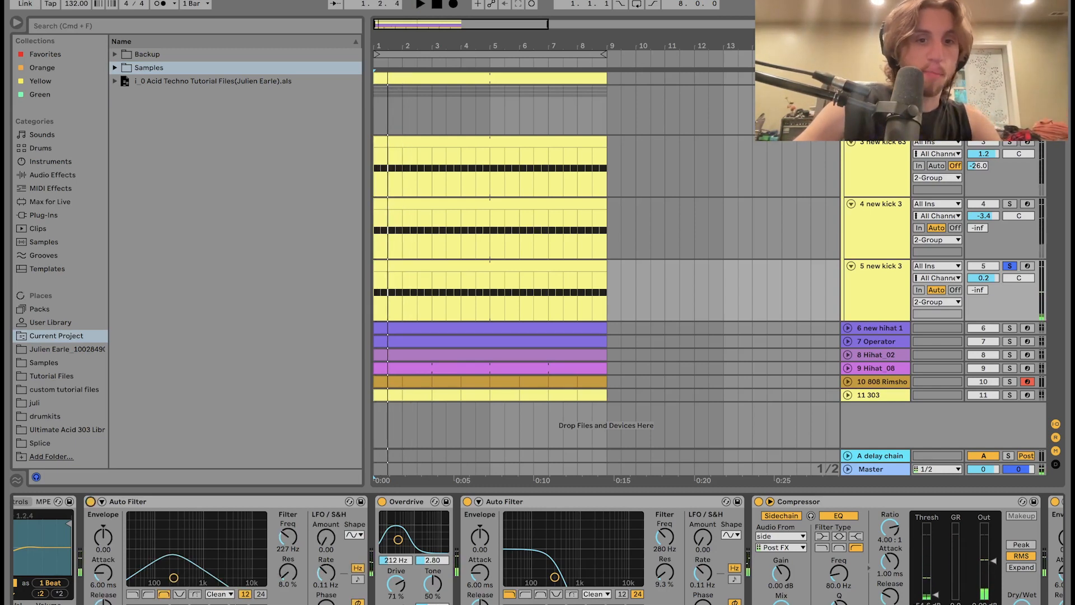
scroll(538, 551, "right", 3)
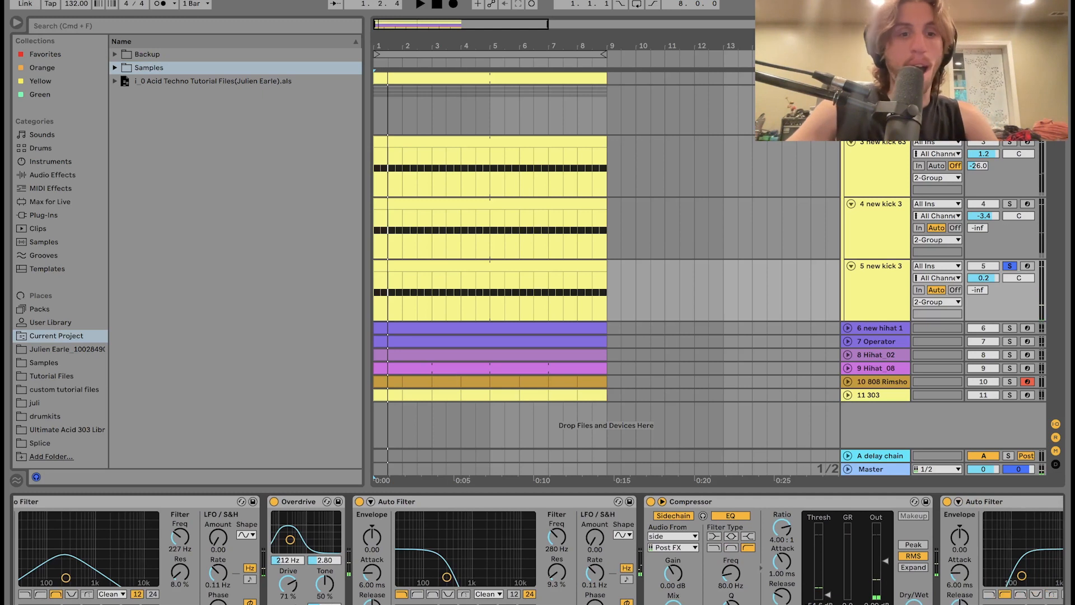
left_click(359, 502)
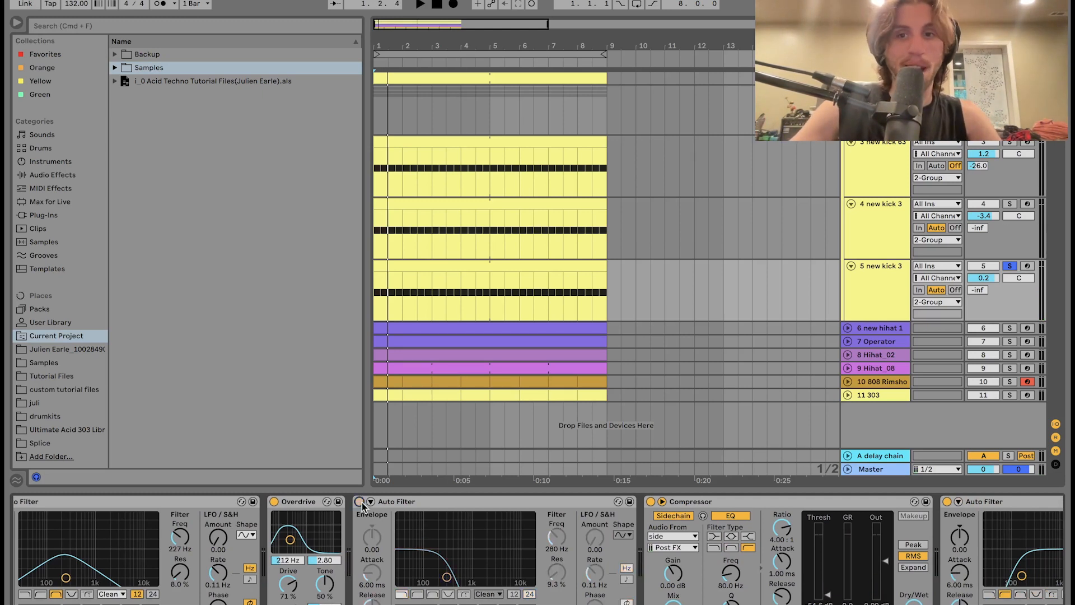
key("space")
left_click(359, 502)
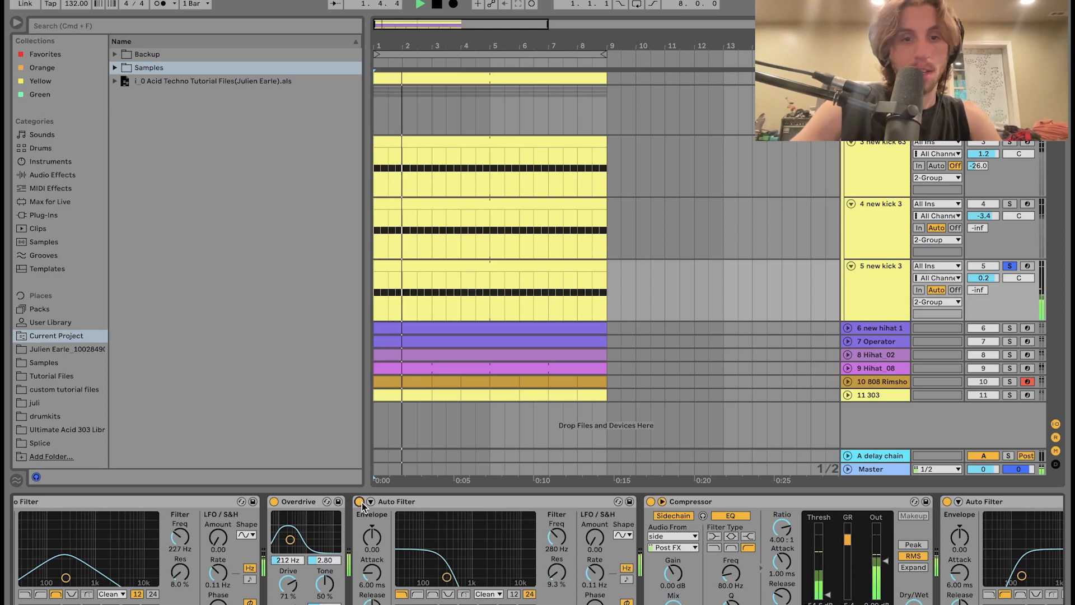
key("space")
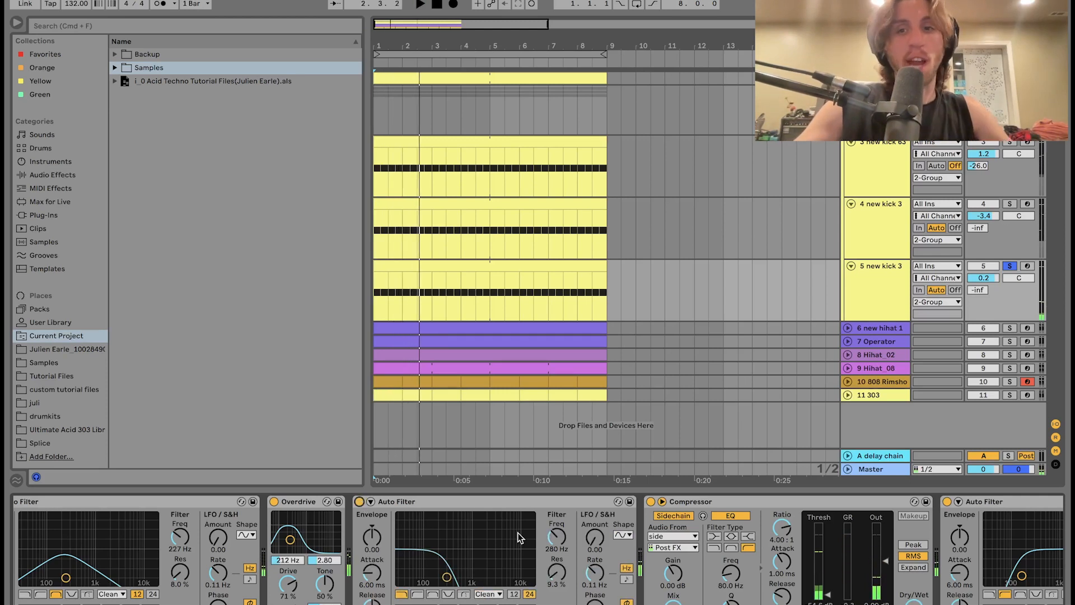
- Solo tracks 4 and 5 together, audition them, and examine track 5's sidechain Compressor and final high-pass Auto Filter
left_click(1009, 203)
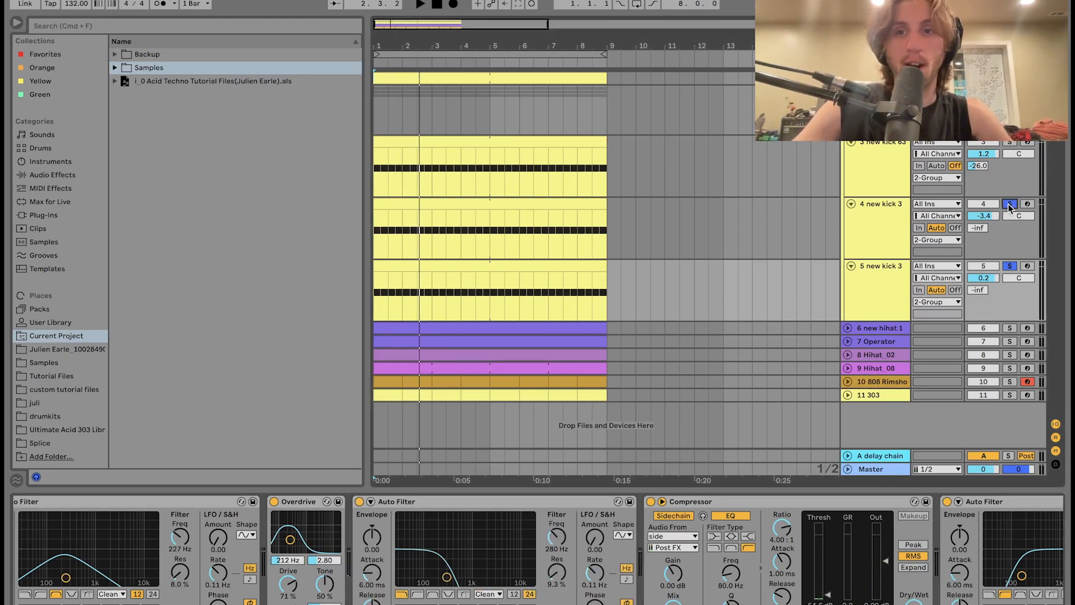
key("space")
key("space")
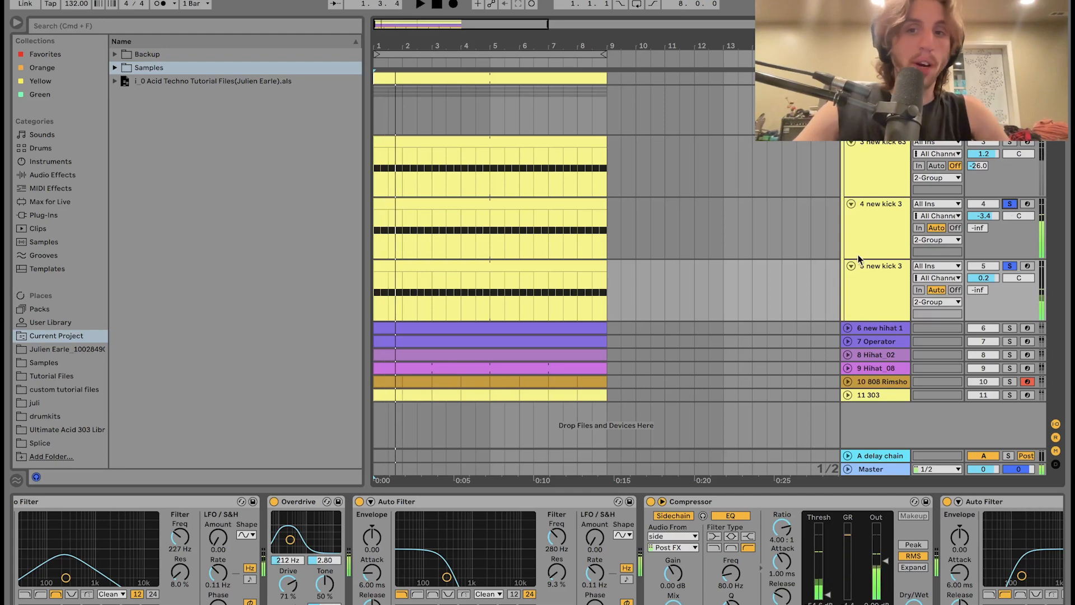
left_click(855, 245)
left_click(889, 315)
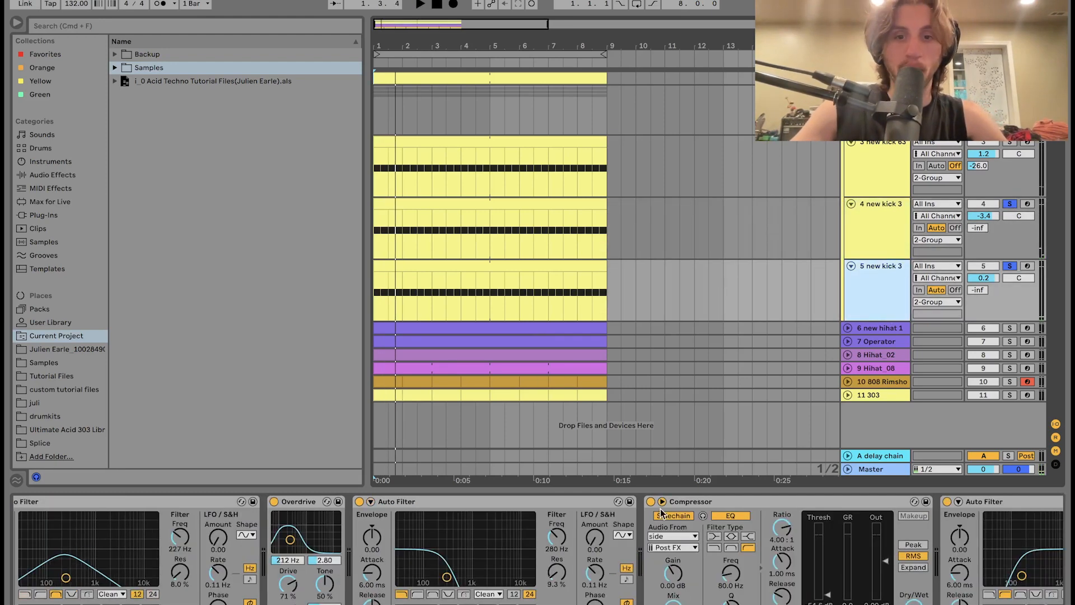
scroll(661, 513, "right", 5)
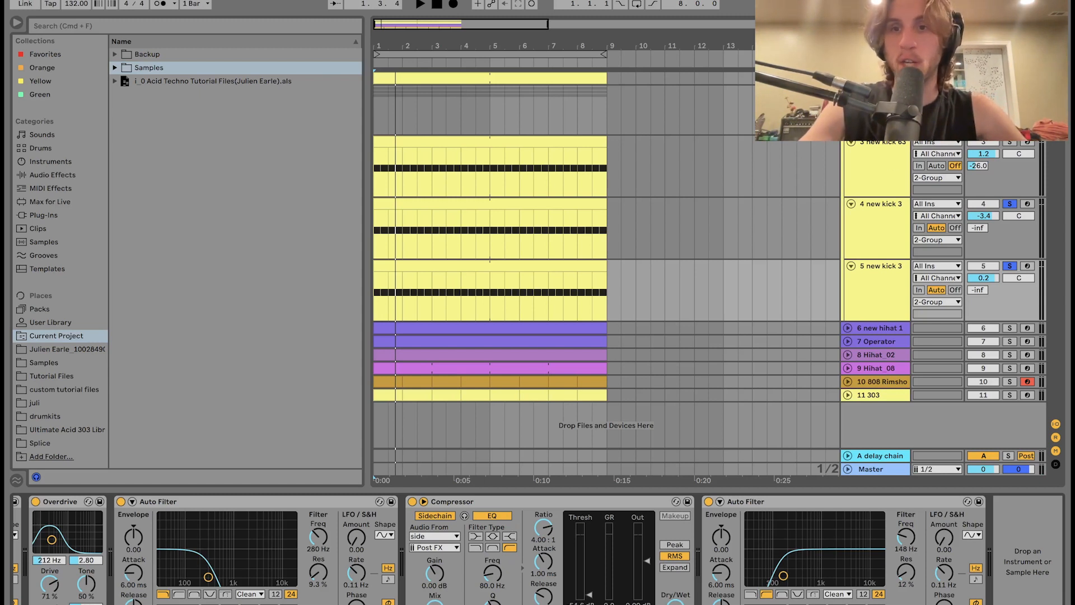
- Solo the whole kick group, show its Utility and EQ Eight, and audition it with the EQ Eight bypassed and enabled
left_click(1009, 92)
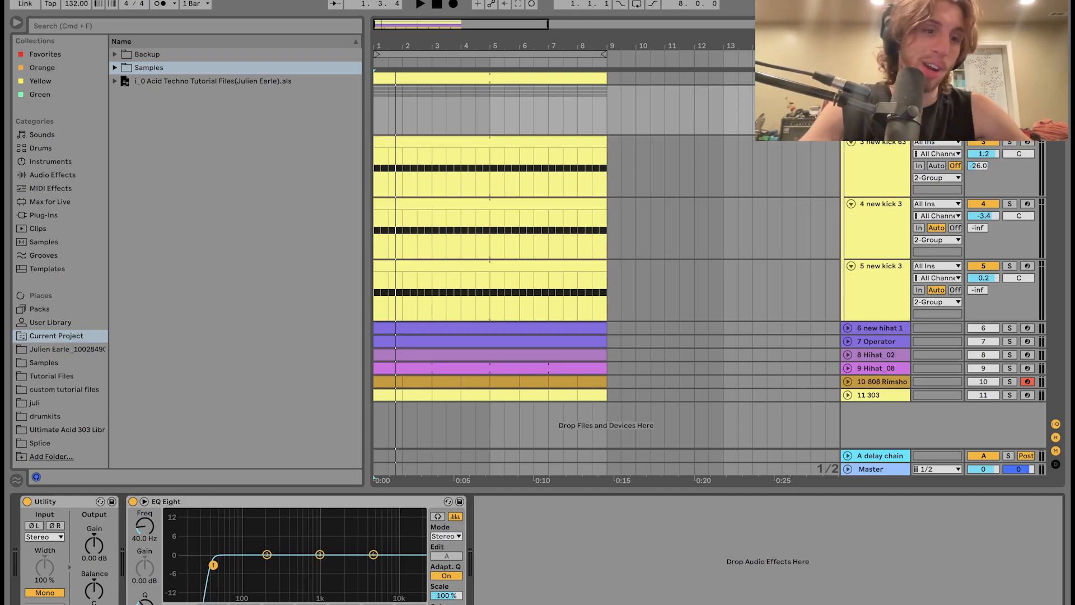
key("space")
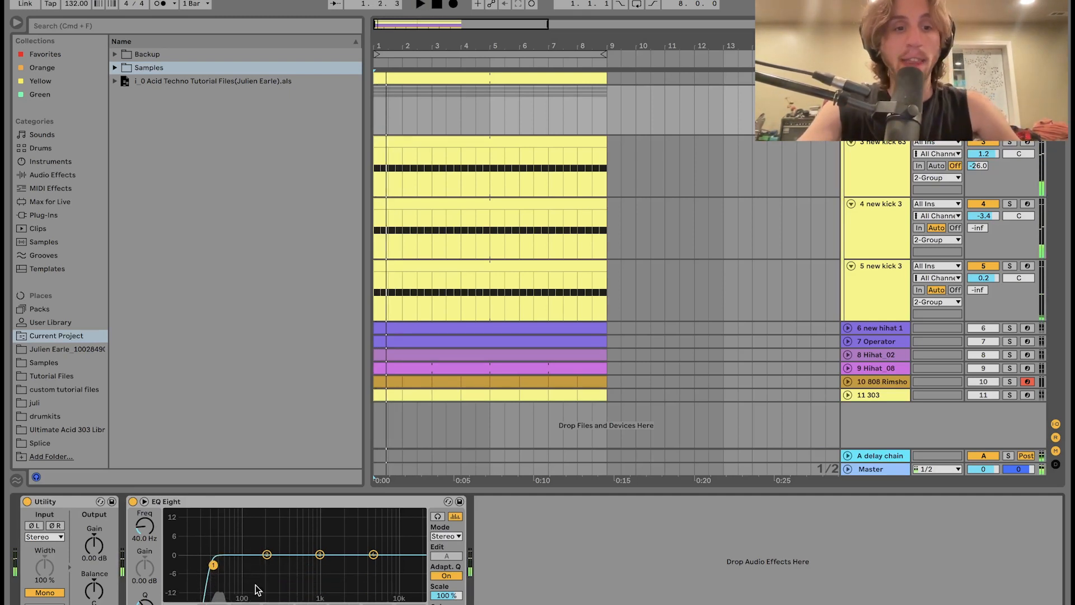
left_click(133, 501)
key("space")
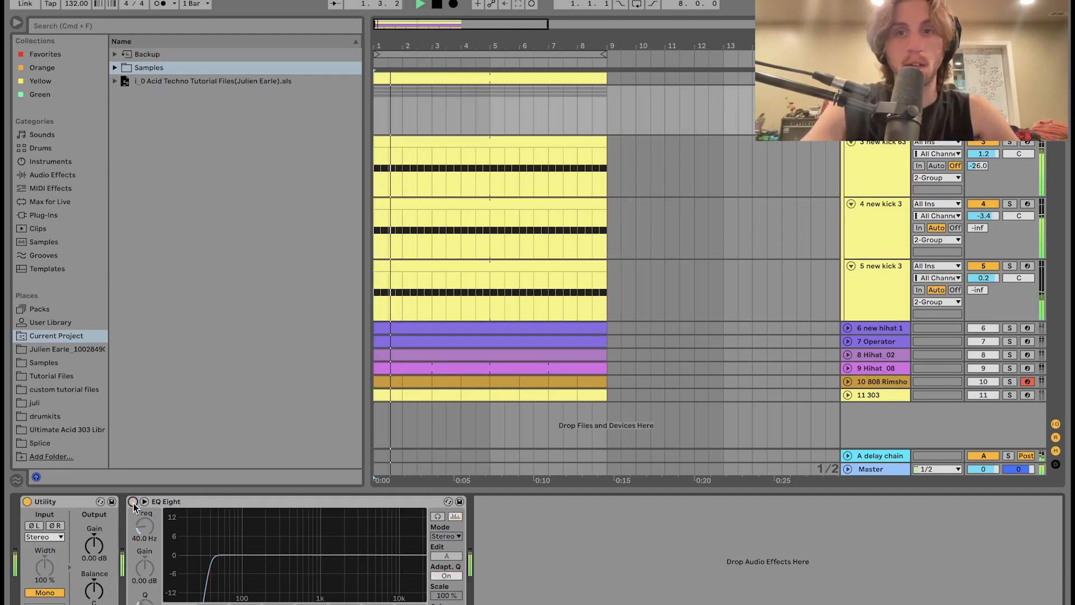
left_click(132, 502)
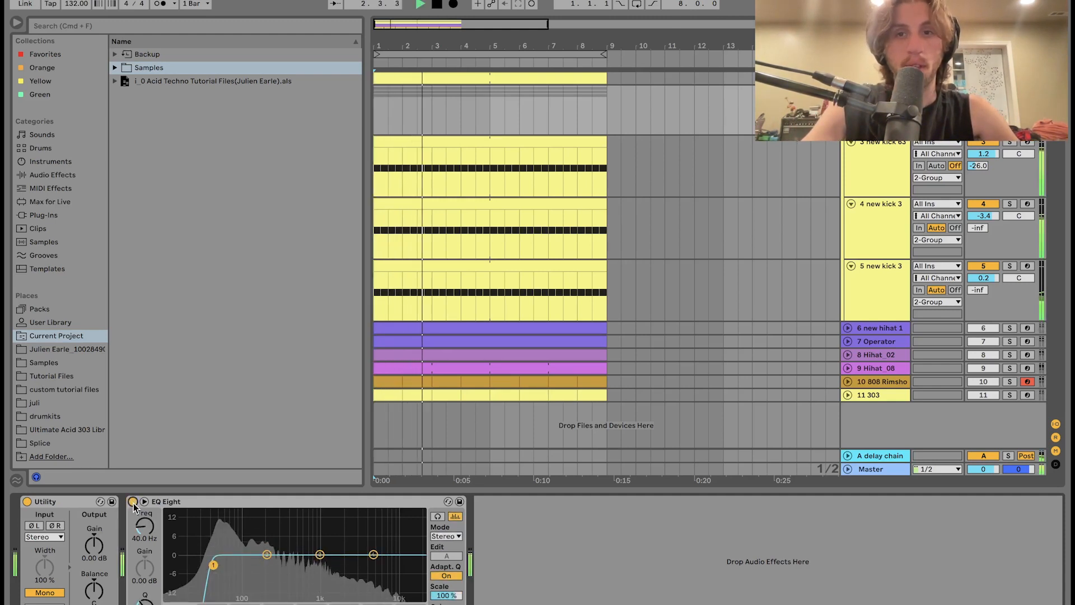
key("space")
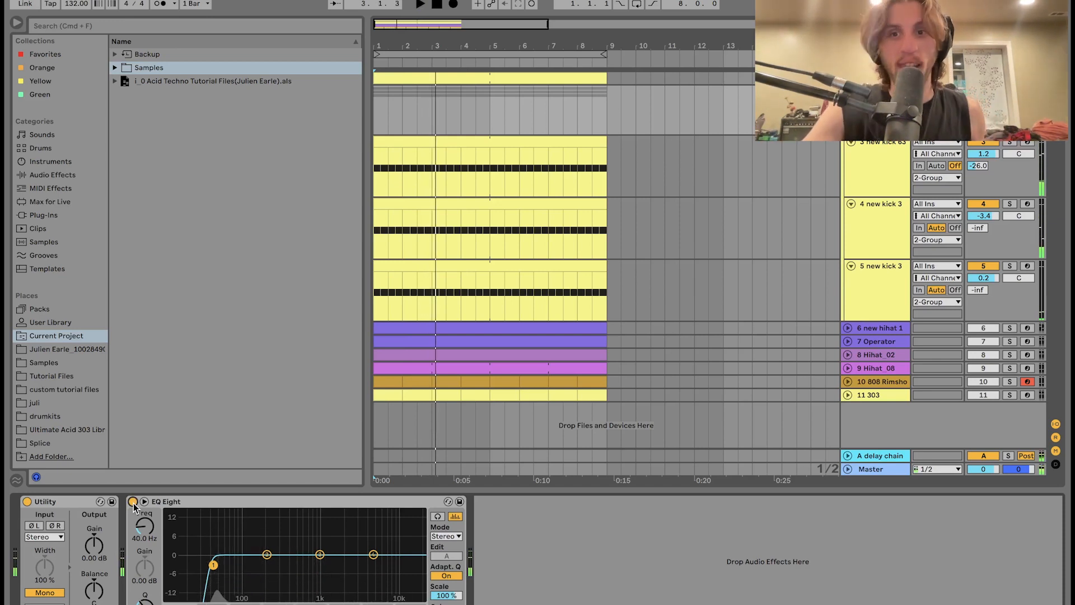
key("space")
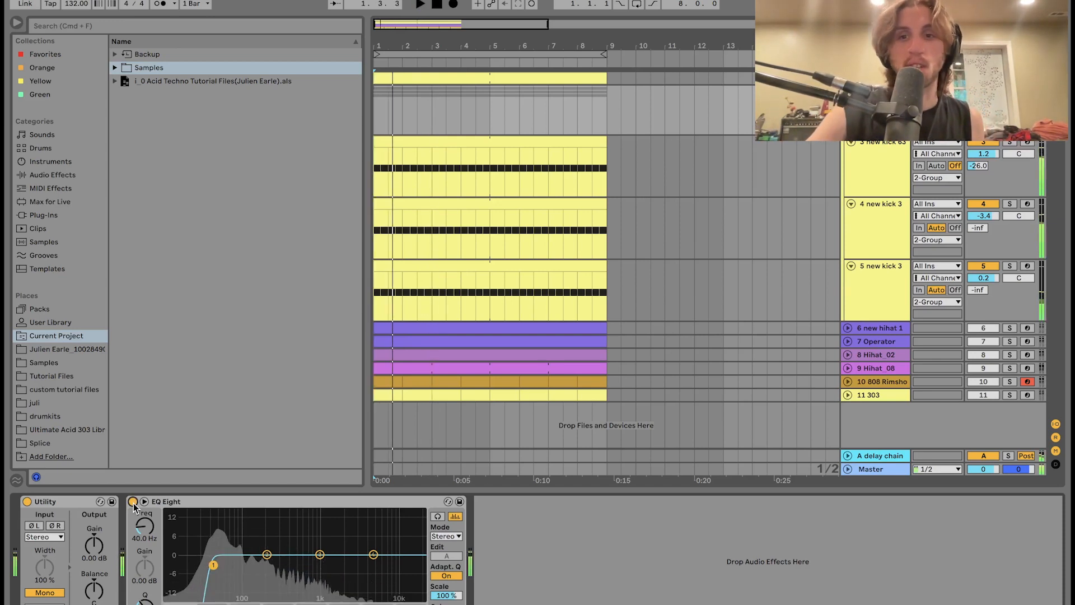
- Solo tracks 6 new hihat 1 and 7 Operator, audition them together, and unfold both tracks
left_click(1009, 341)
key("space")
left_click(875, 327)
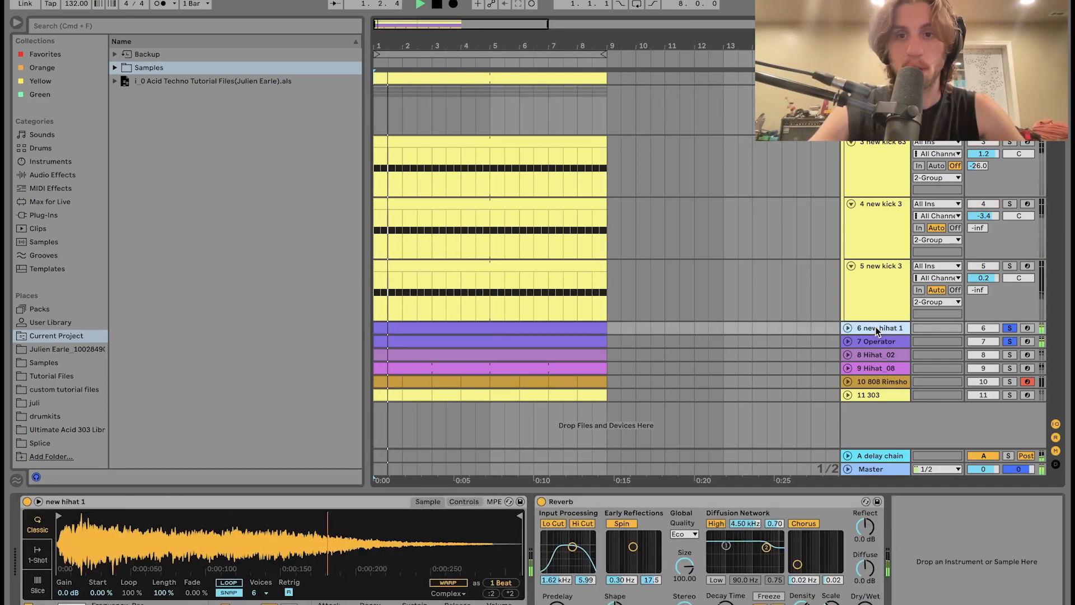
key("Down")
key("Right")
key("space")
key("Up")
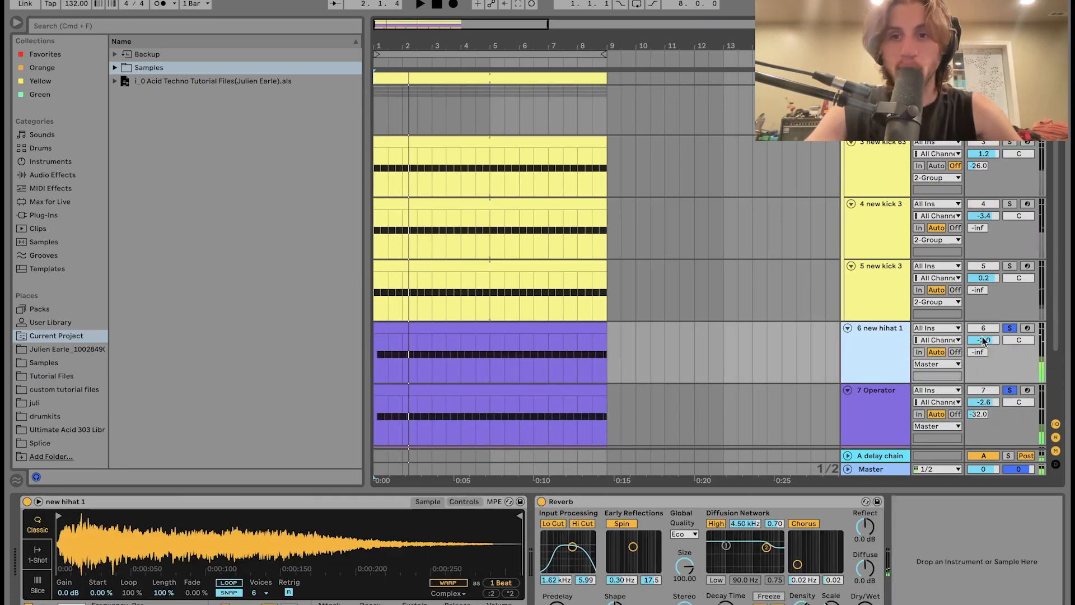
- Audition new hihat 1 on track 6 alone and show its sample and Reverb settings
left_click(1009, 329)
key("space")
left_click(899, 354)
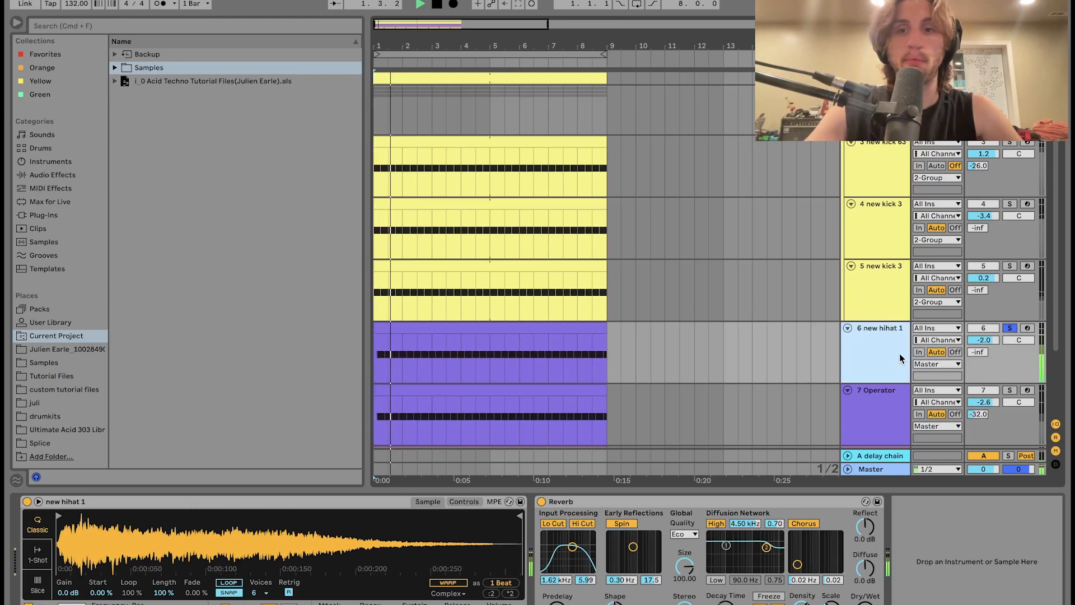
scroll(899, 353, "down", 3)
key("space")
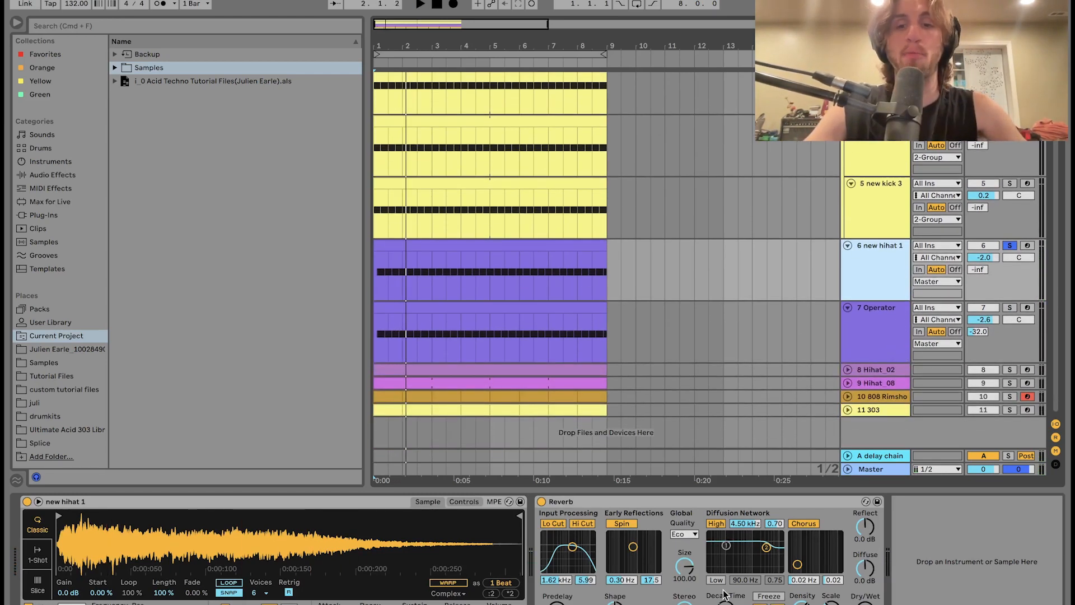
- Solo track 7 instead, show its Operator settings, and audition the noise hi-hat alone
left_click(1009, 308)
left_click(846, 331)
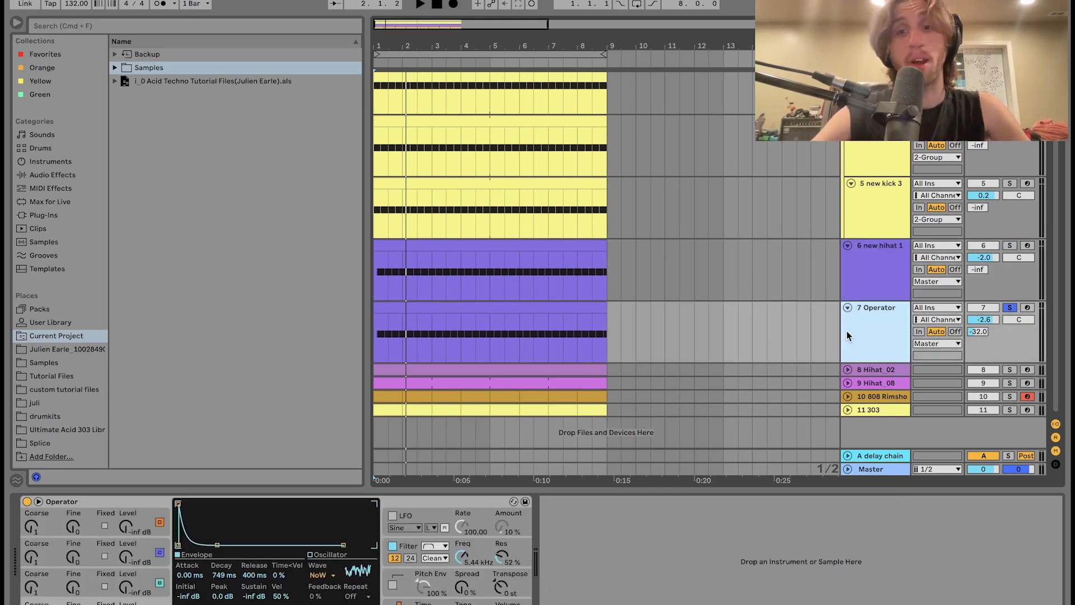
key("space")
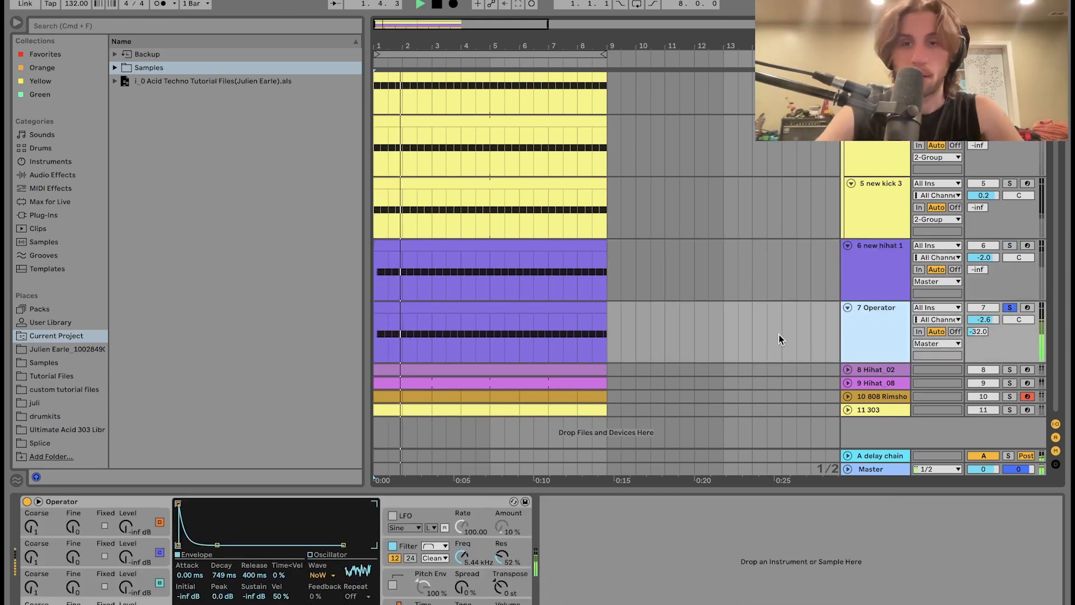
key("space")
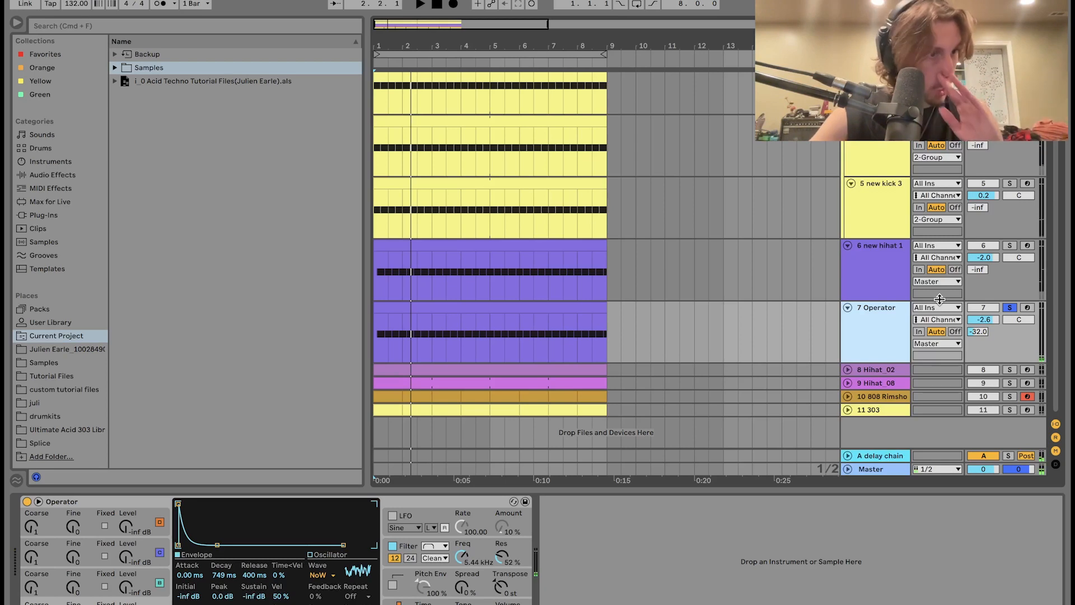
- Add track 6 to the solo and audition both hi-hat layers together
left_click(1010, 246, "super")
key("space")
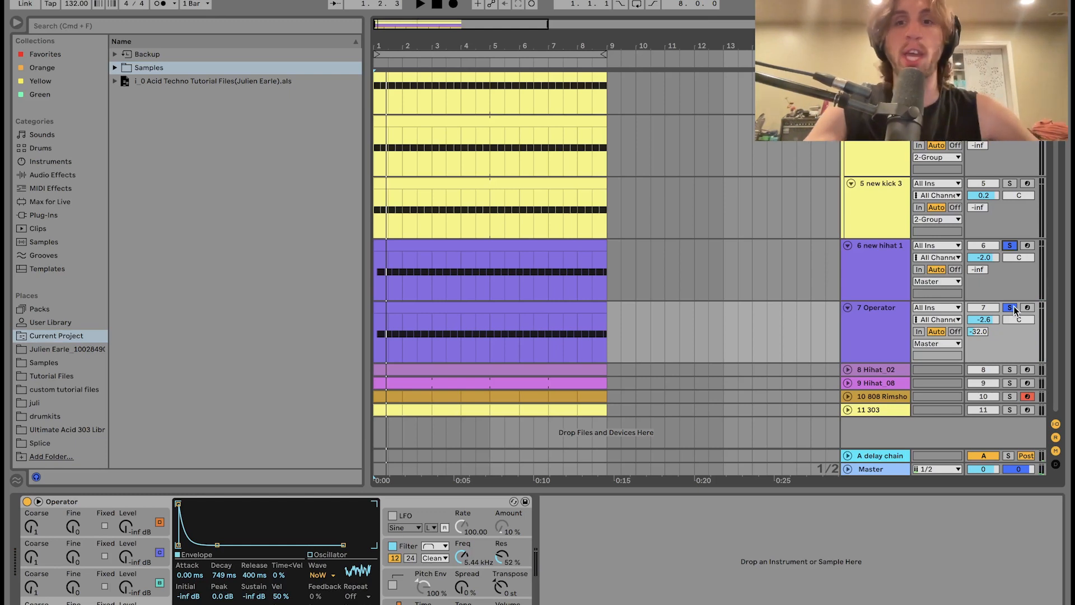
key("space")
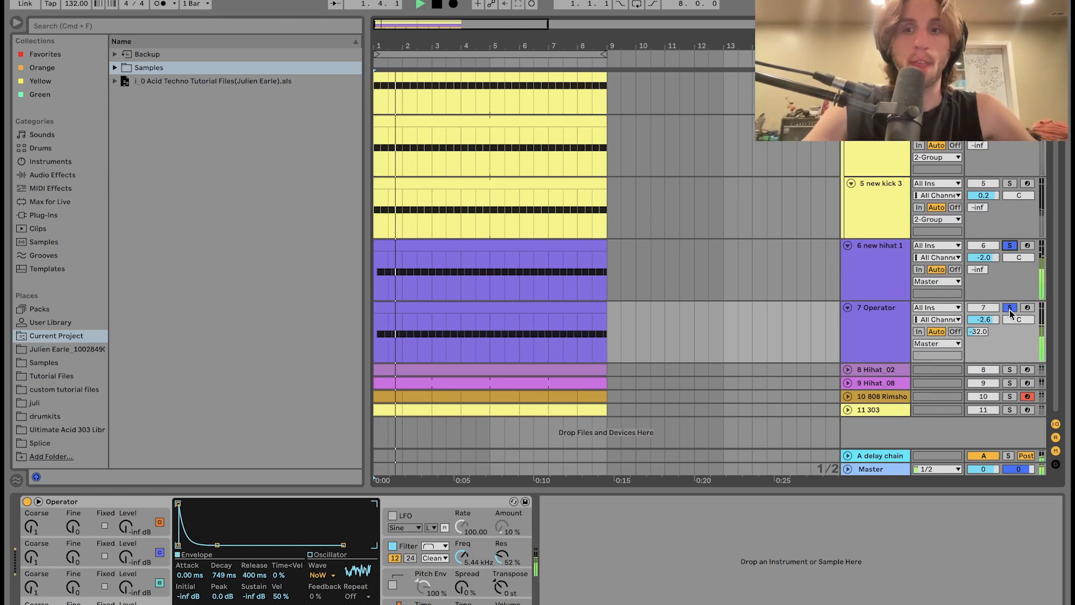
- Audition the two hi-hat layers together with the kick group, and without the kicks
scroll(1011, 310, "up", 3)
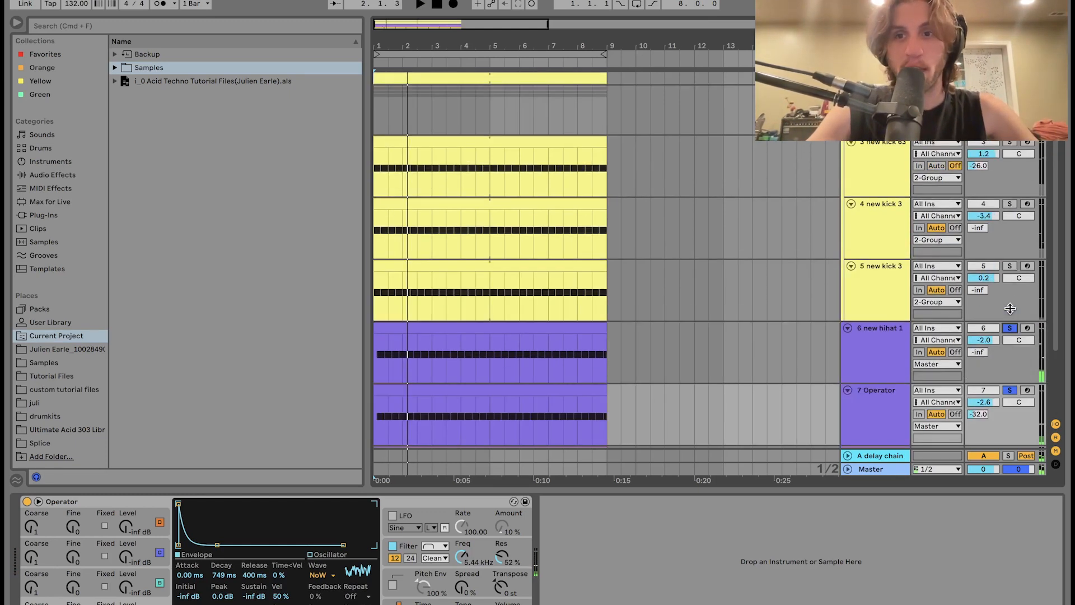
key("space")
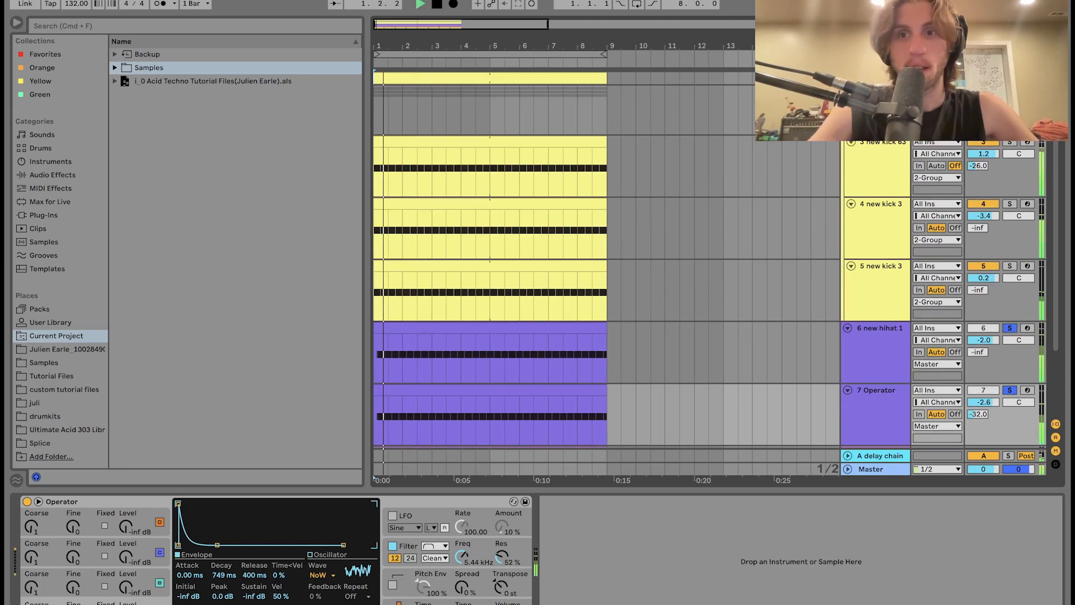
key("space")
scroll(683, 261, "down", 3)
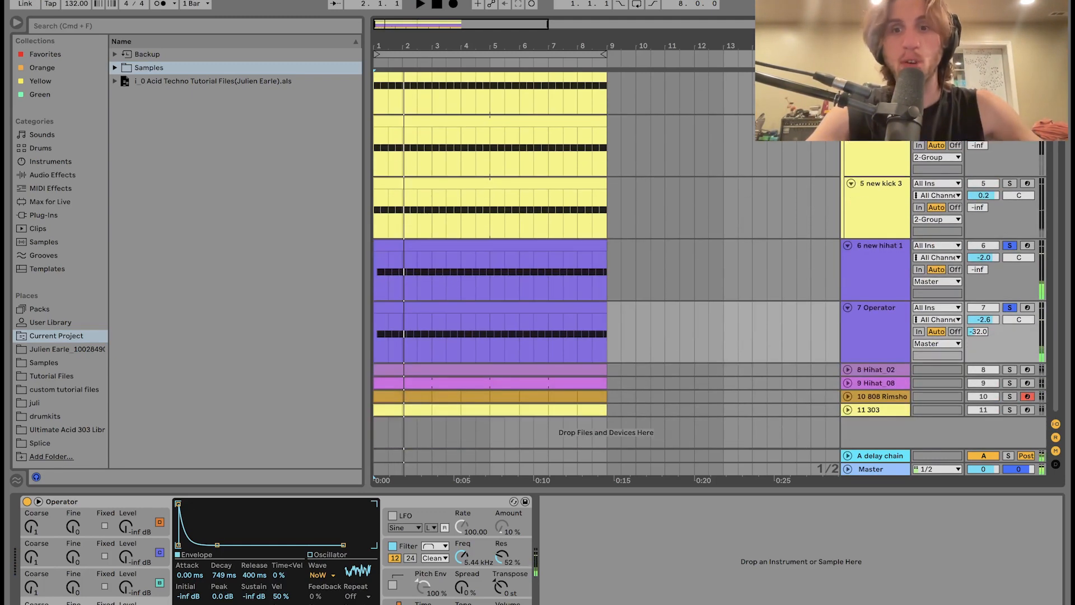
key("space")
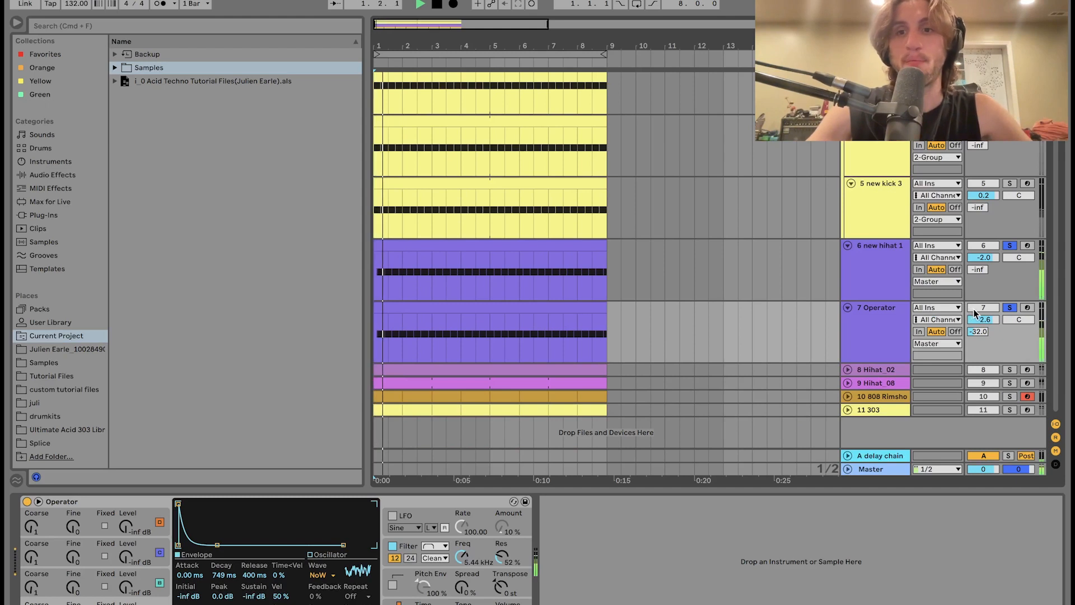
- Audition the noise hi-hat on track 7 alone and show Operator's filter settings
left_click(875, 329)
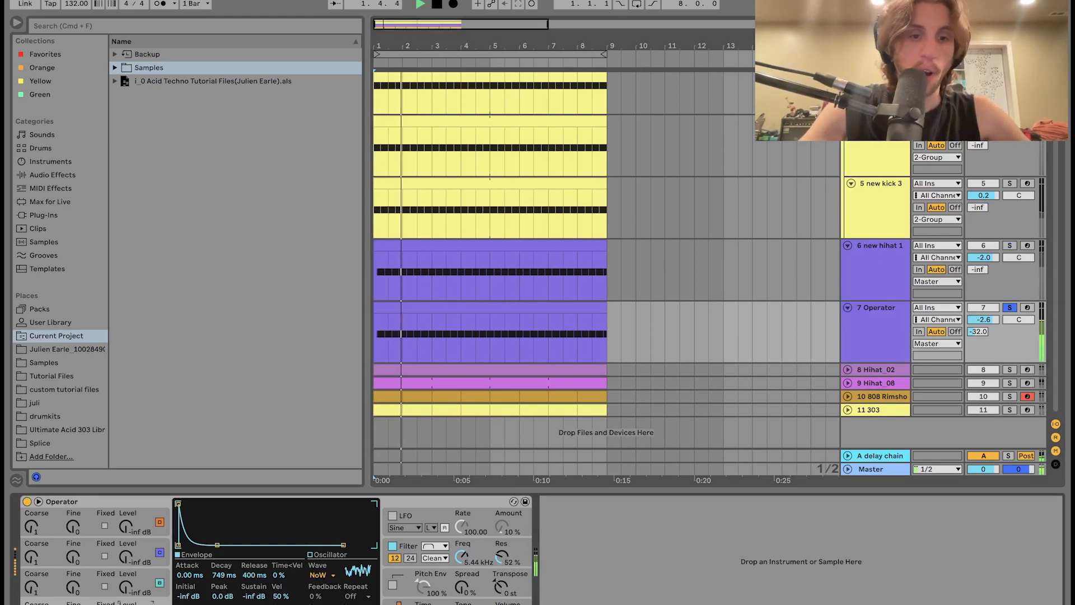
key("space")
left_click(418, 554)
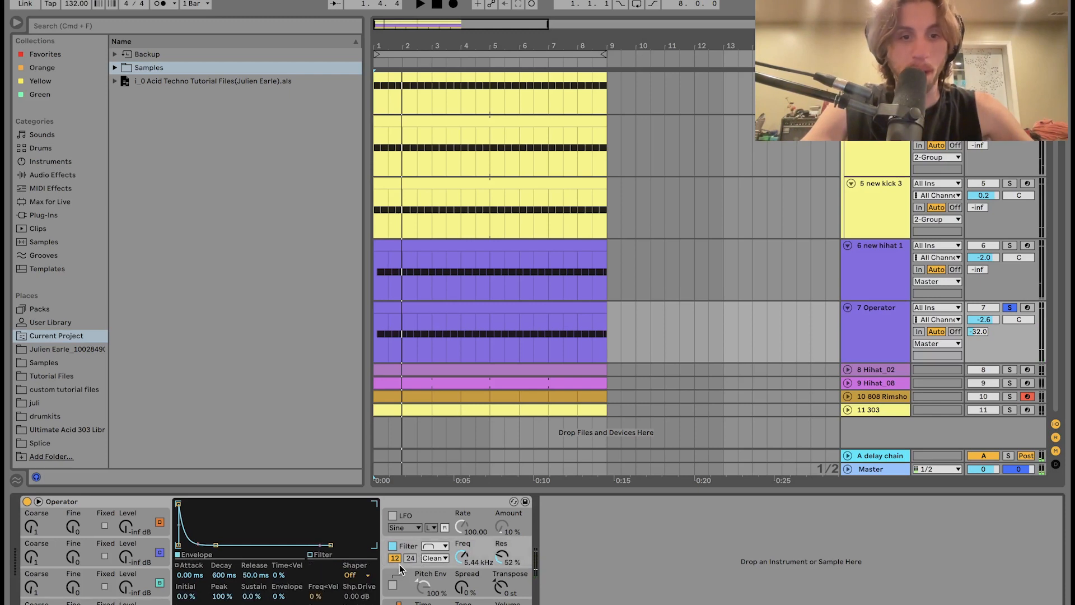
key("space")
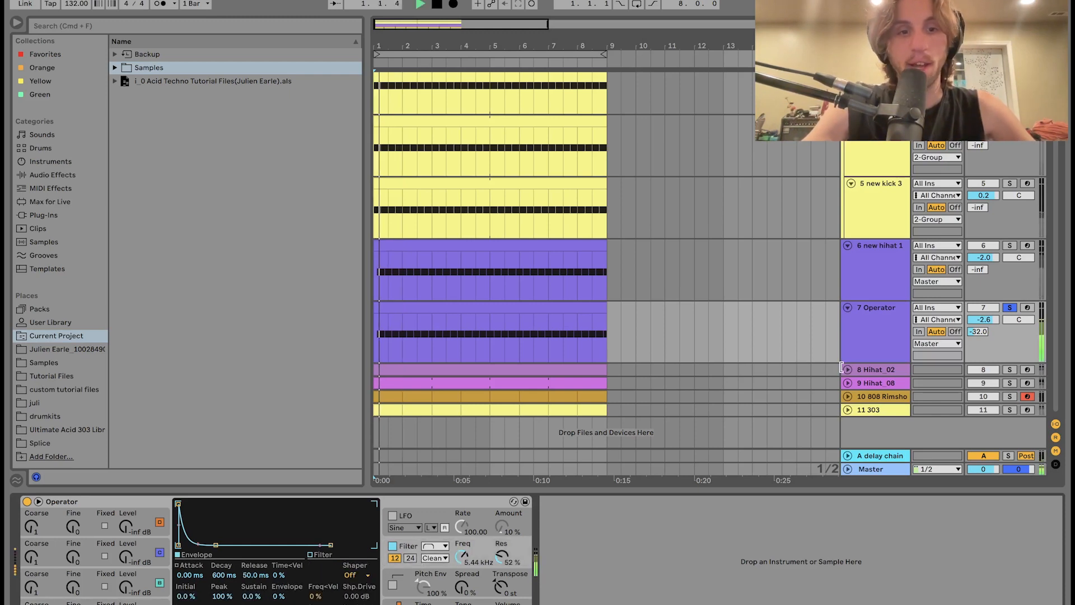
- Solo track 6 instead, show its sample and Reverb devices, and audition new hihat 1 alone
left_click(1009, 245)
left_click(895, 265)
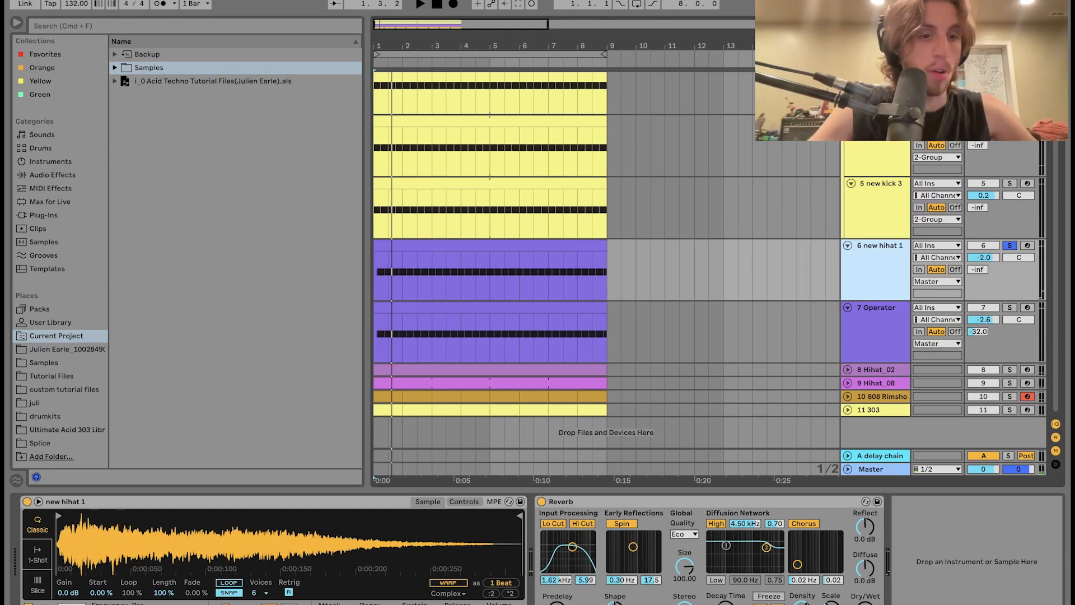
key("space")
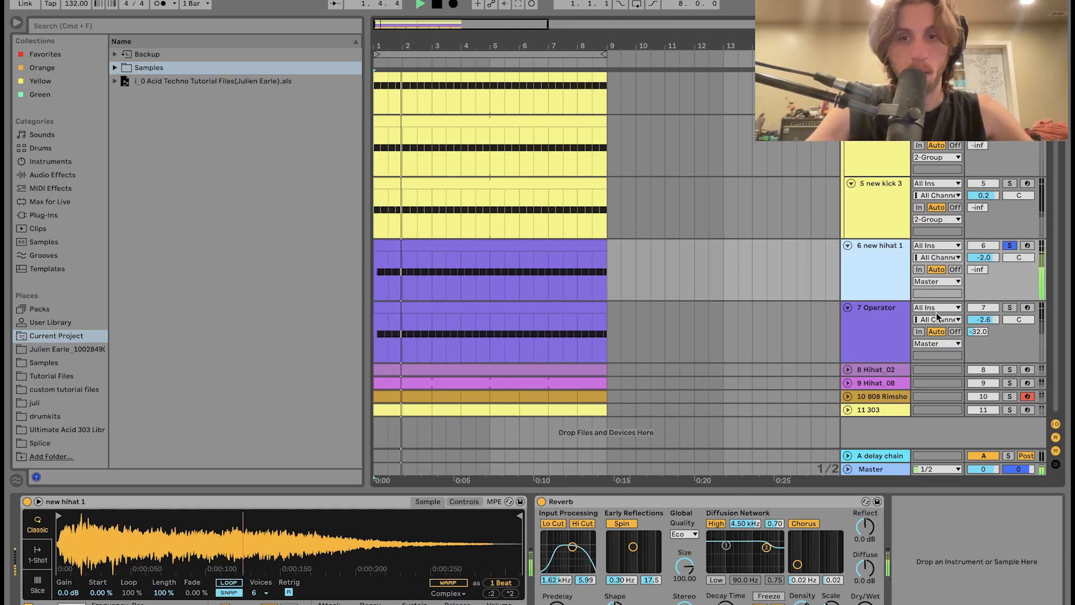
- Add track 7 to the solo and audition both hi-hat layers together, comparing their Sampler and Operator devices
left_click(1010, 307, "super")
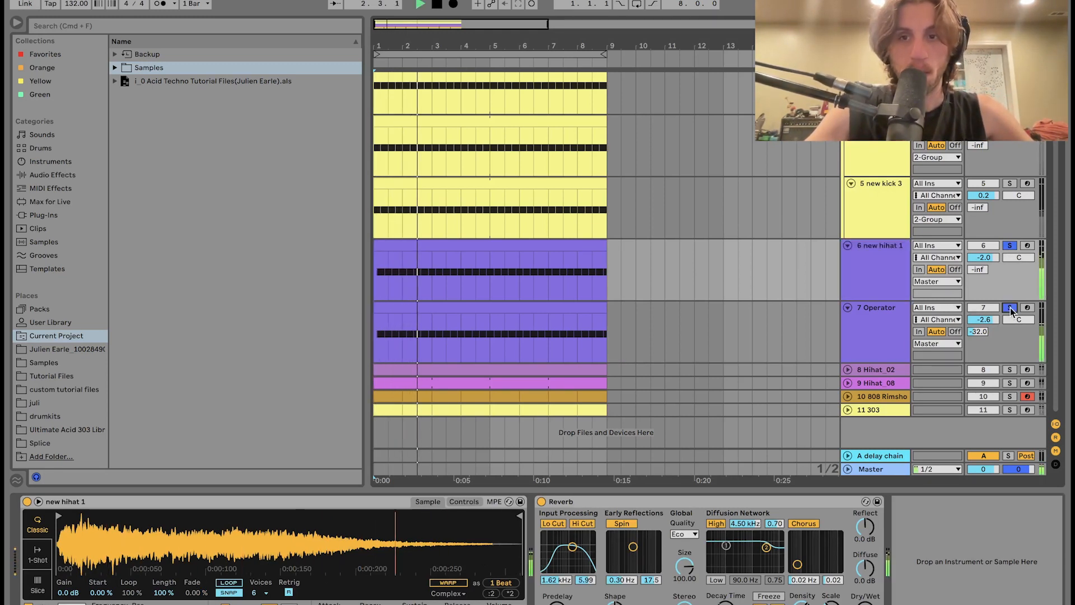
left_click(885, 339)
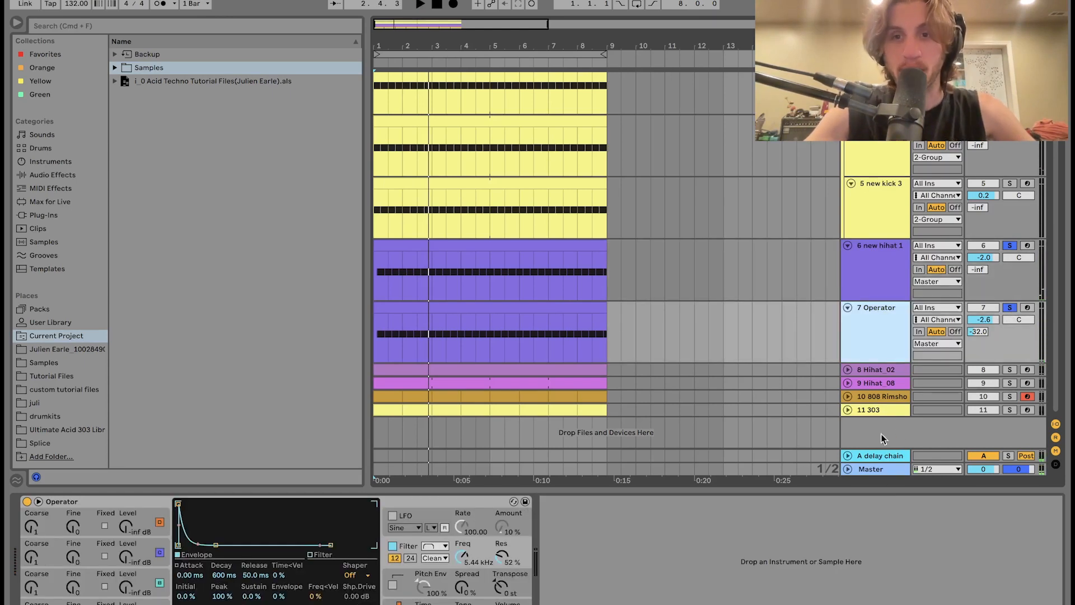
left_click(884, 280)
key("space")
key("space")
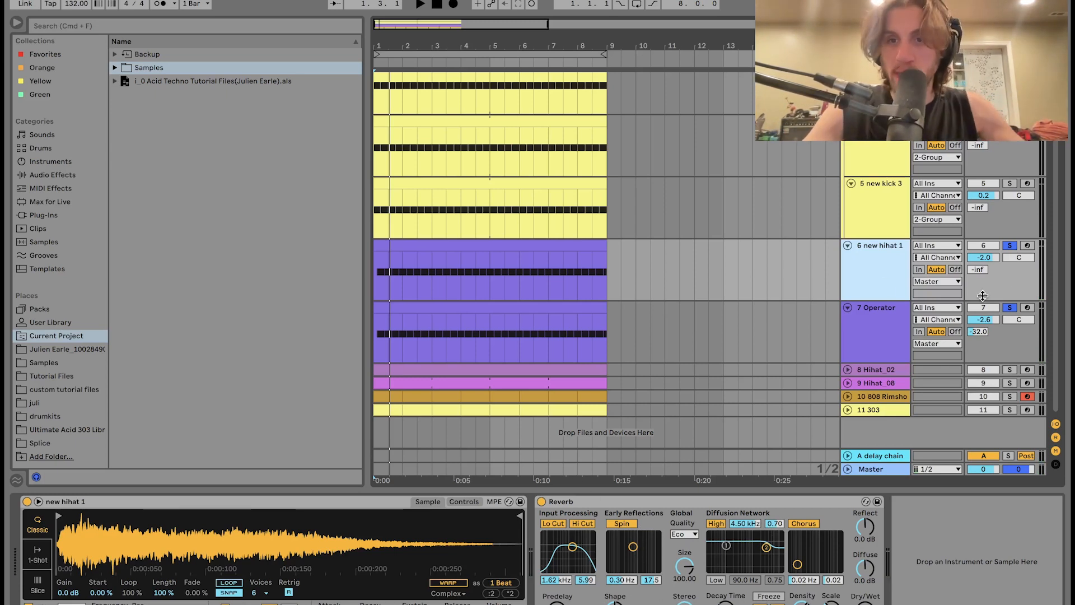
key("space")
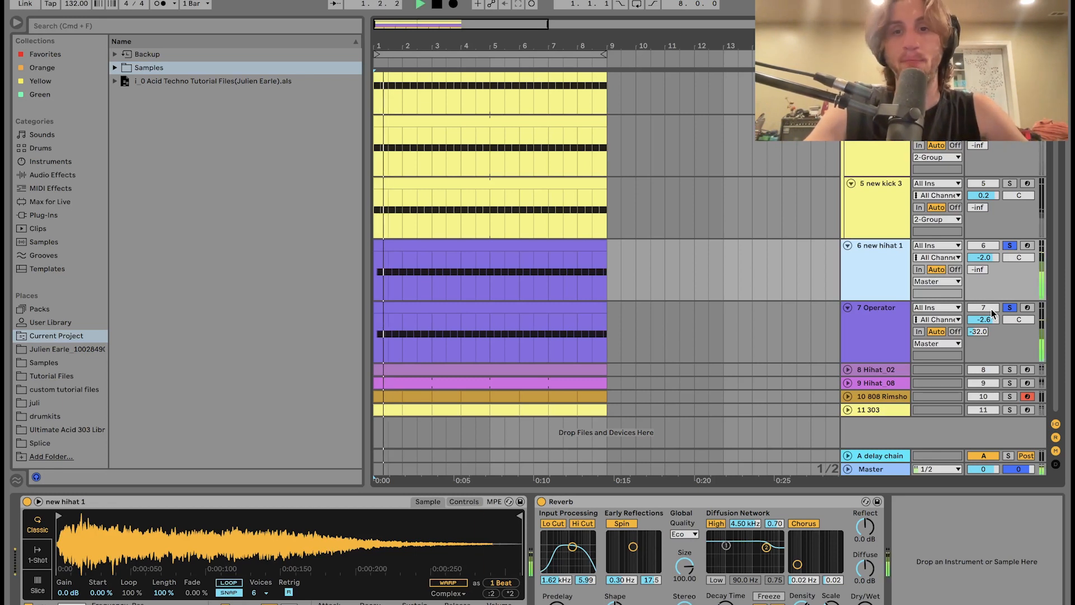
key("space")
left_click(894, 332)
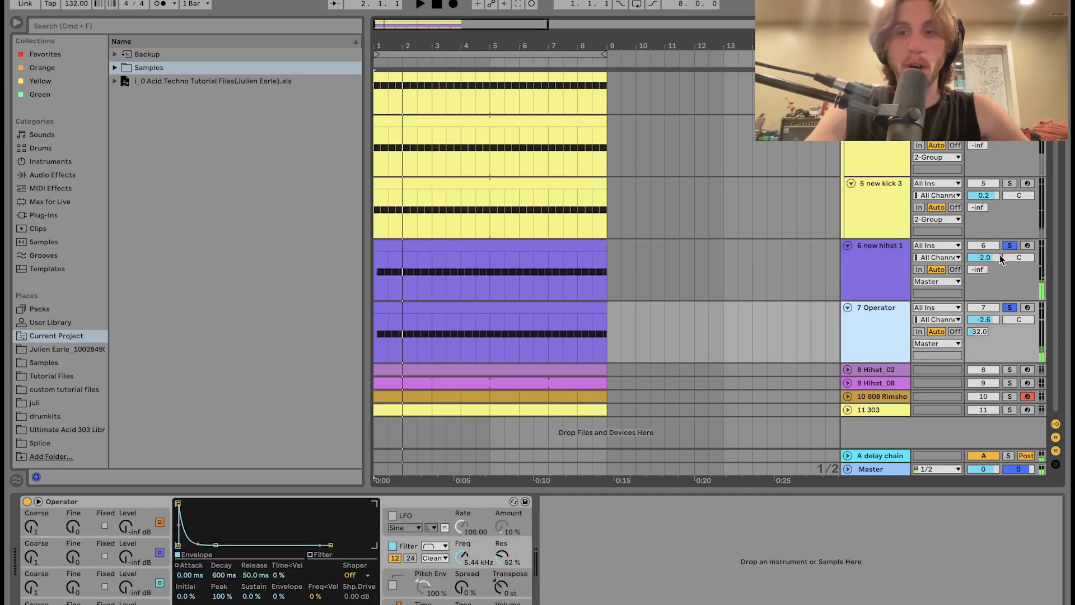
- Show the Operator device again and audition track 7 on its own
left_click(879, 324)
key("space")
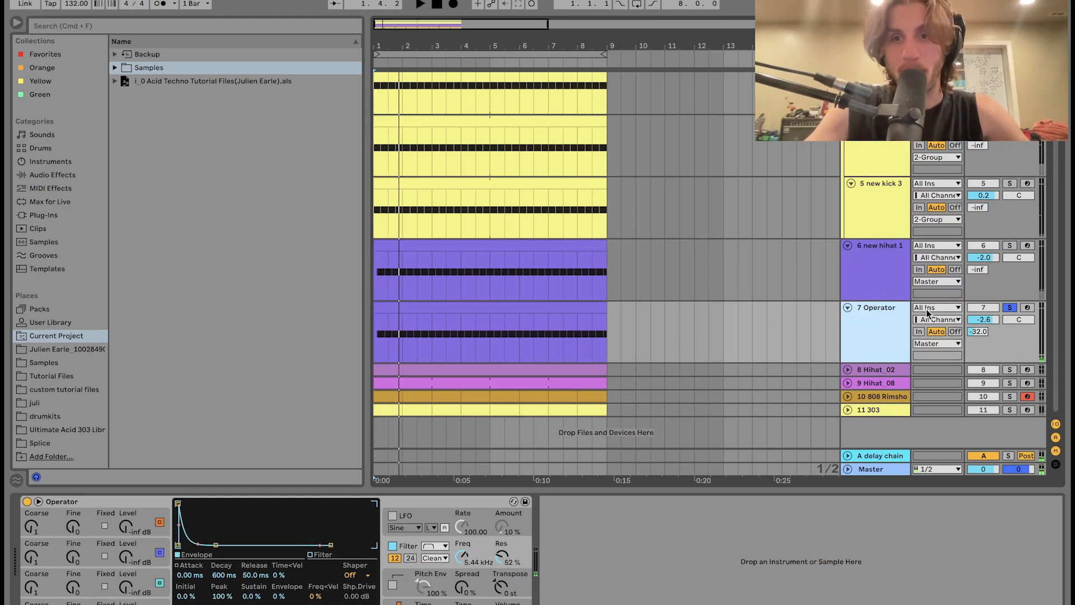
key("space")
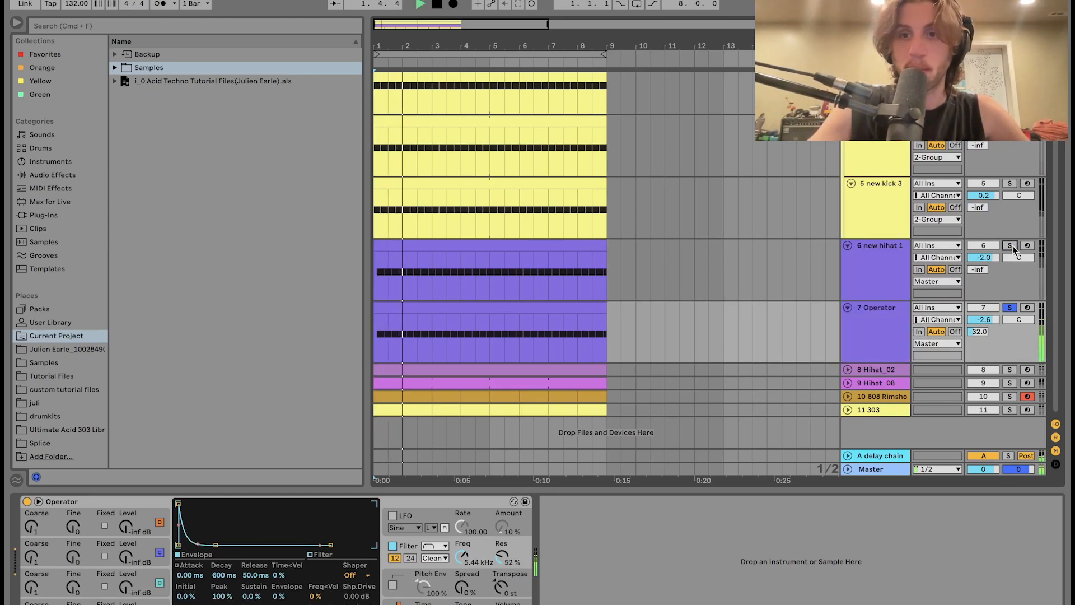
key("space")
- Solo Hihat_02, Hihat_08 and 808 Rimshot on tracks 8 to 10, and unfold their lanes during playback
left_click(1010, 370)
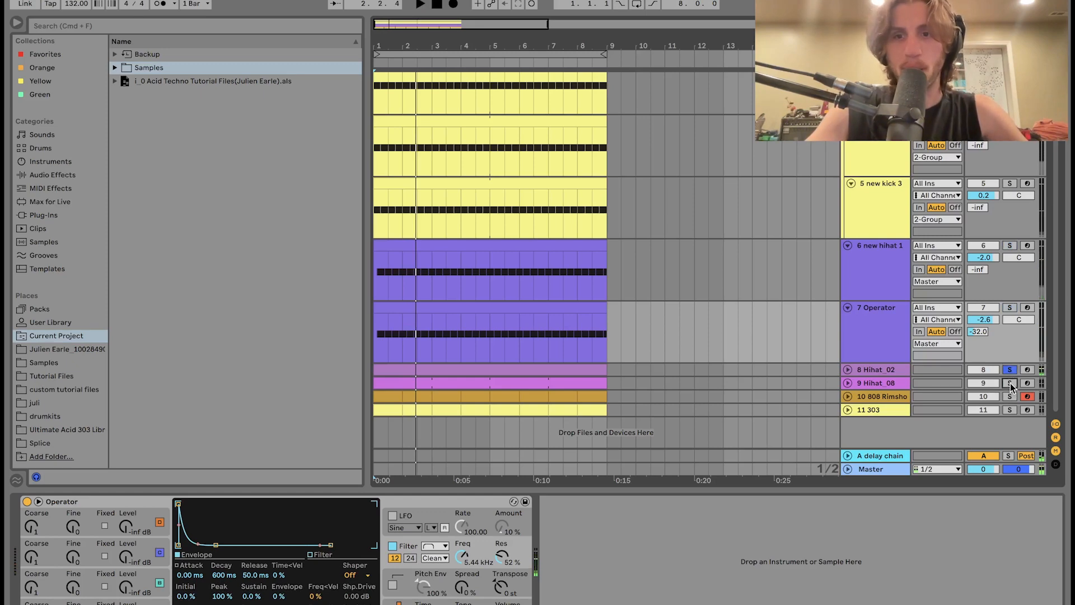
left_click(1009, 396)
key("space")
left_click(848, 396)
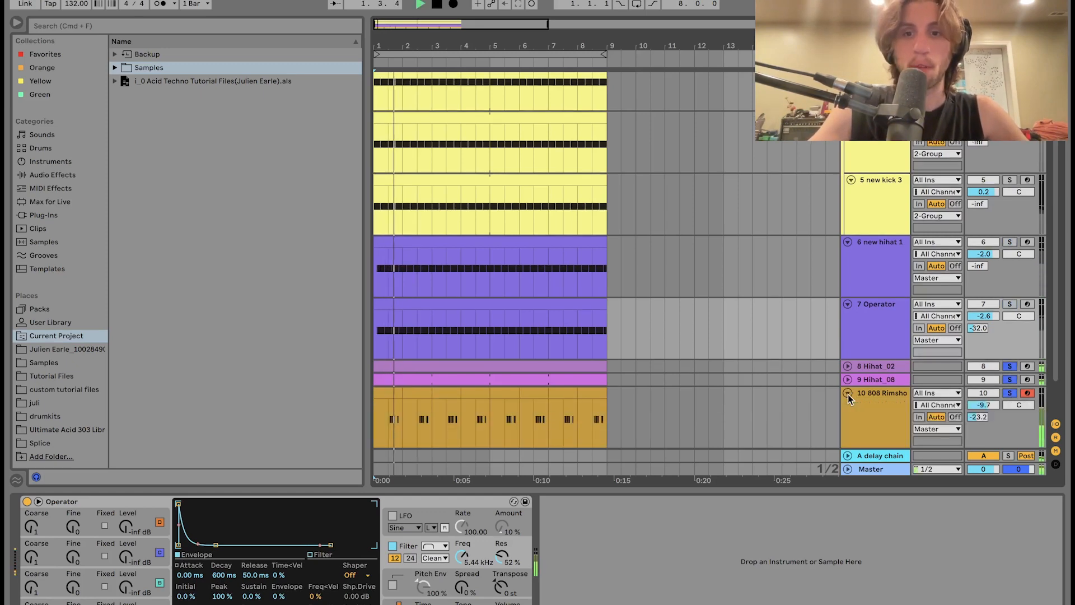
left_click(847, 379)
left_click(847, 366)
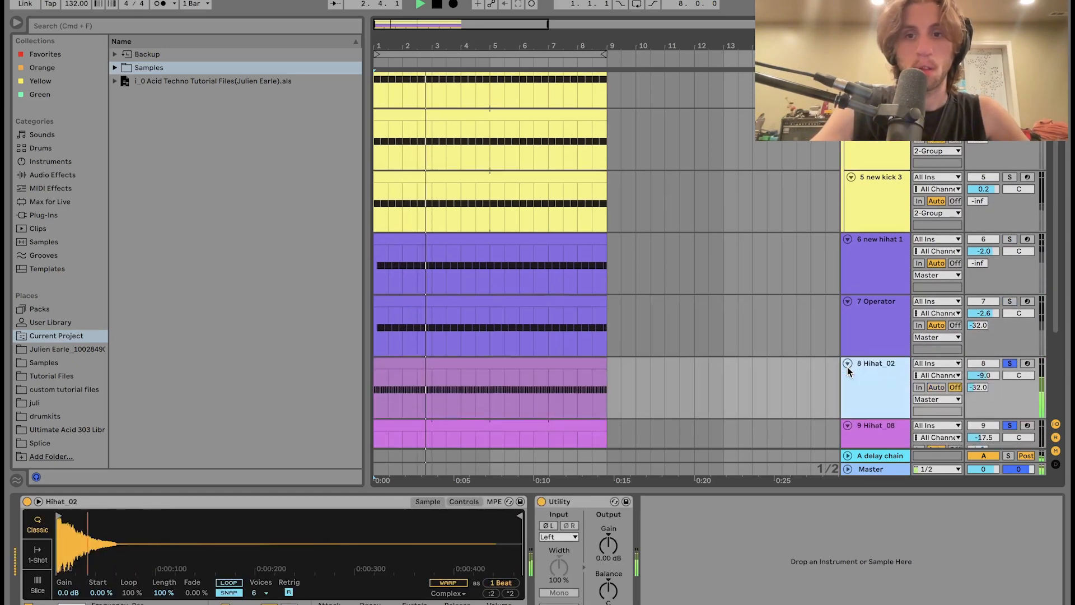
- Narrow the solo to track 8, show Hihat_02's sample and Utility device, and audition it alone
left_click(1010, 348)
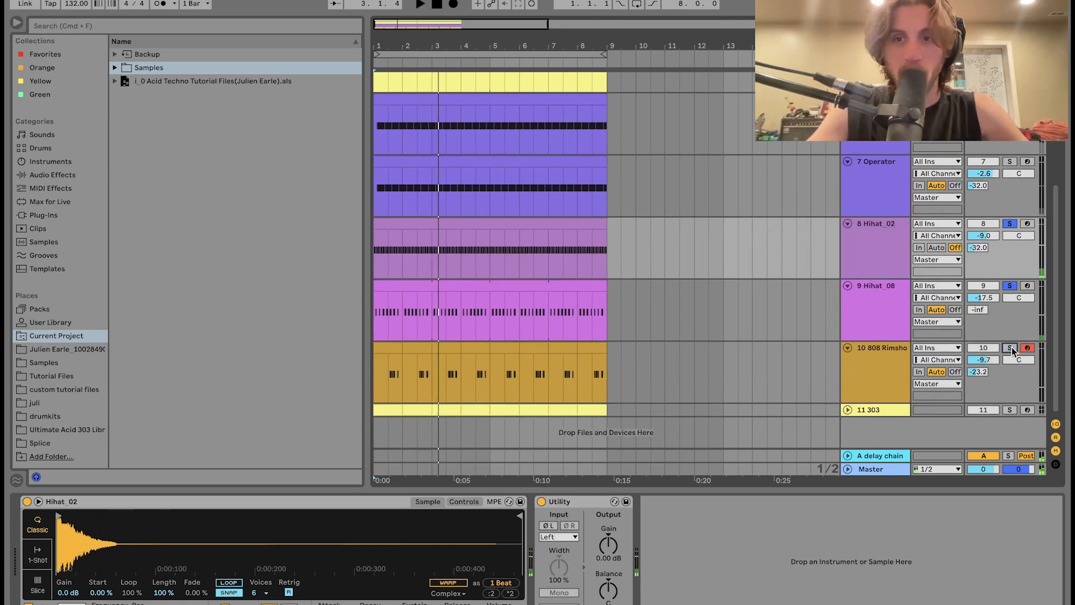
left_click(1008, 288)
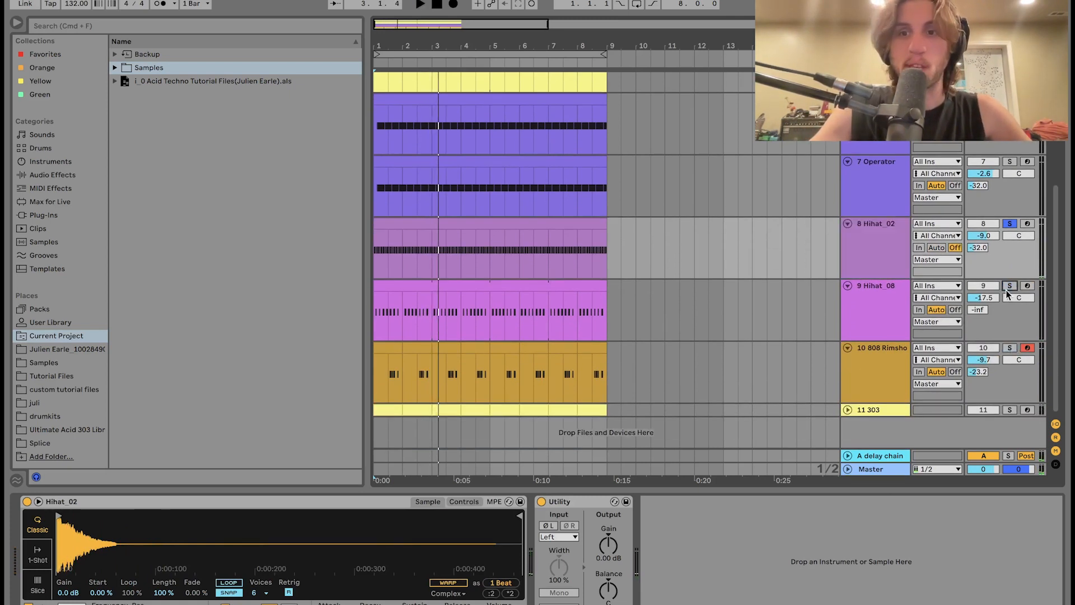
left_click(876, 245)
key("space")
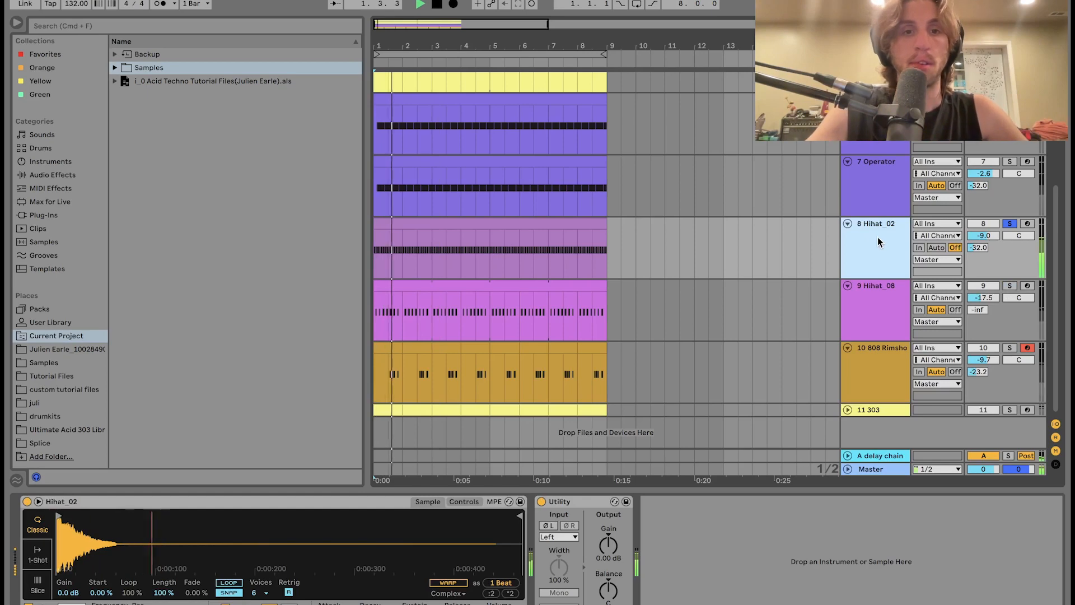
- Solo track 9 instead and loop the Hihat_08 clips across the arrangement, auditioning them with their MIDI notes open
left_click(1009, 284)
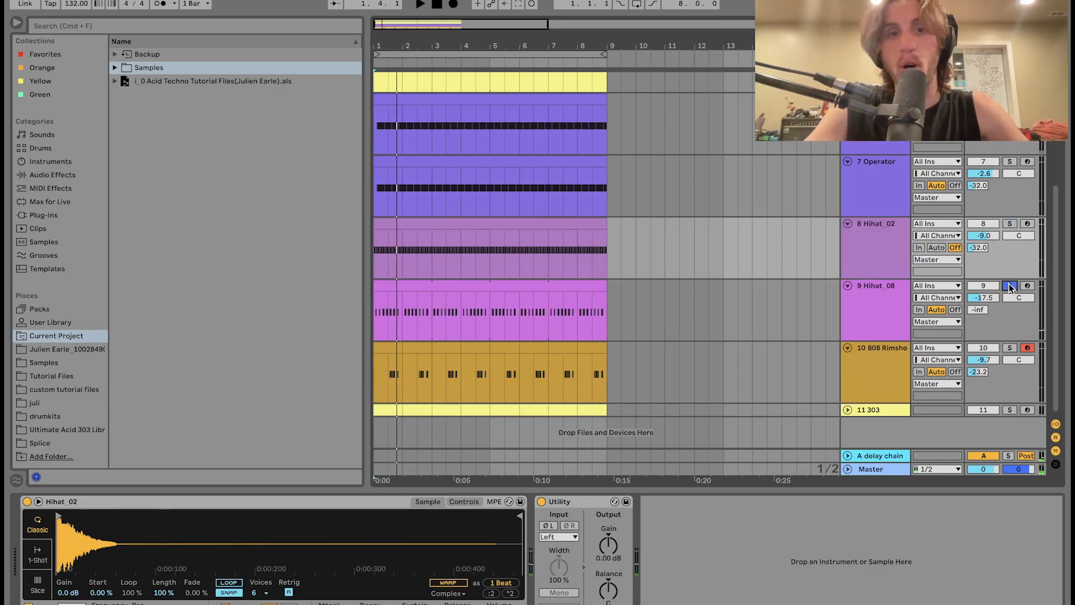
double_click(493, 288)
left_click(503, 172)
key("super+l")
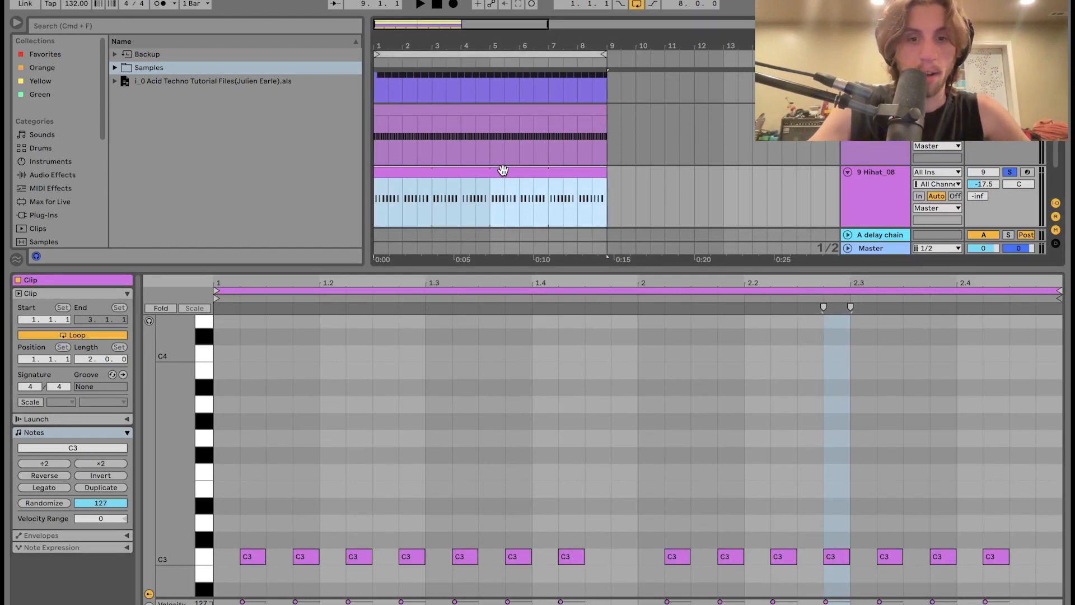
key("space")
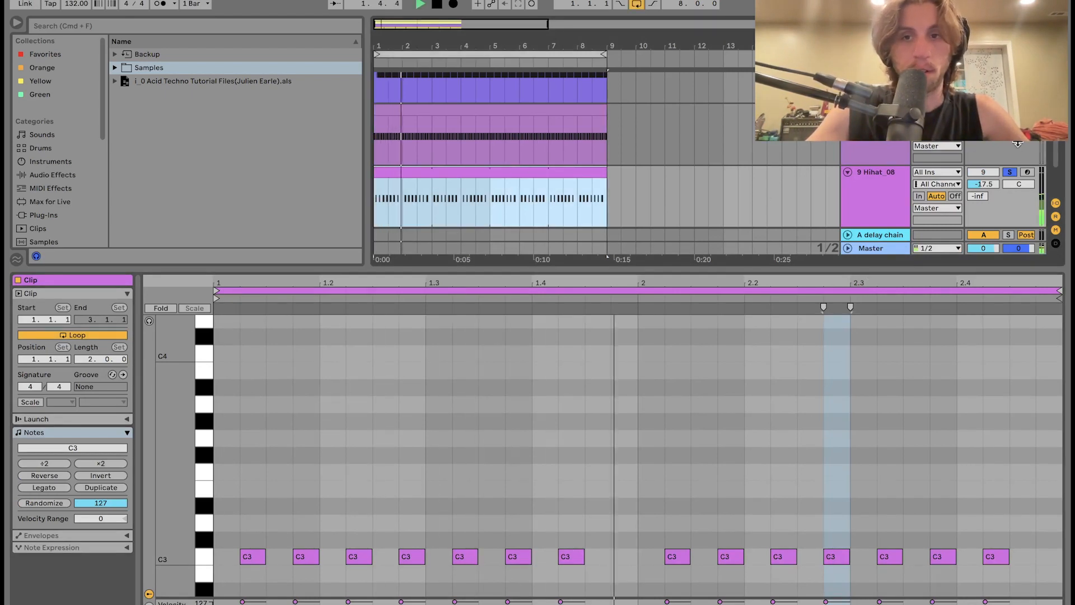
- Add track 8 to the solo and audition Hihat_02 with Hihat_08, showing each track's devices
left_click(1009, 110, "super")
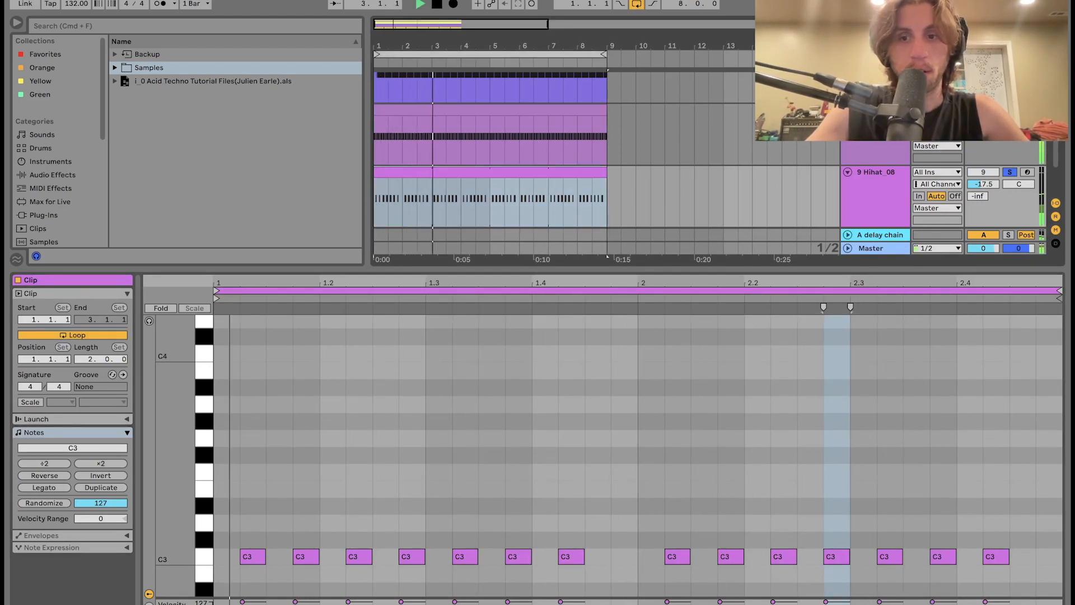
left_click(892, 194)
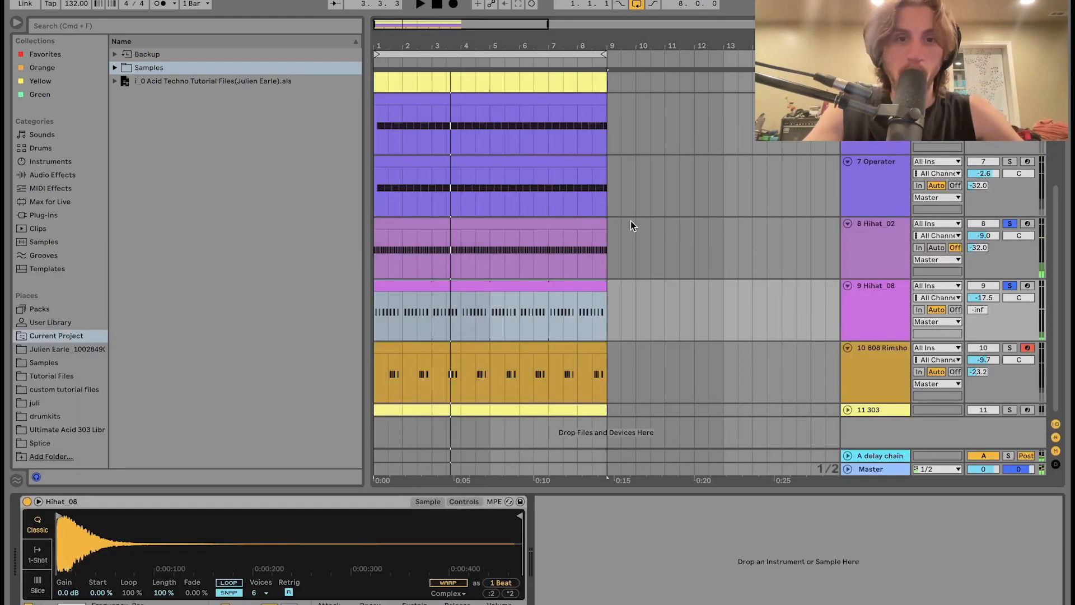
key("space")
key("space")
left_click(896, 251)
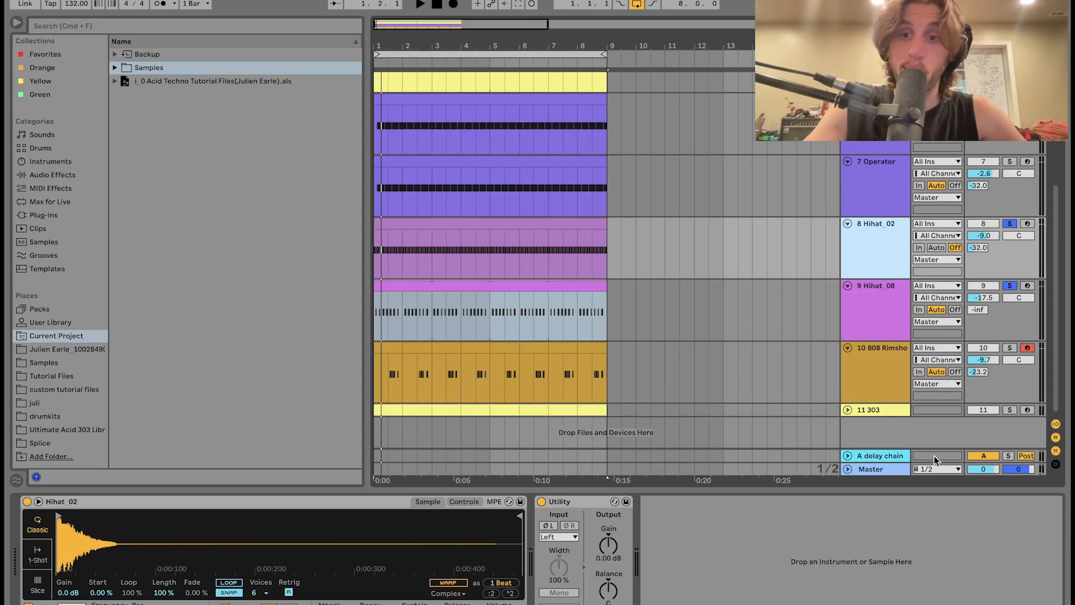
- Add the 808 Rimshot on track 10 to the solo, show its Delay, and audition its first one-bar clip with the hi-hats
left_click(892, 384)
left_click(1009, 349)
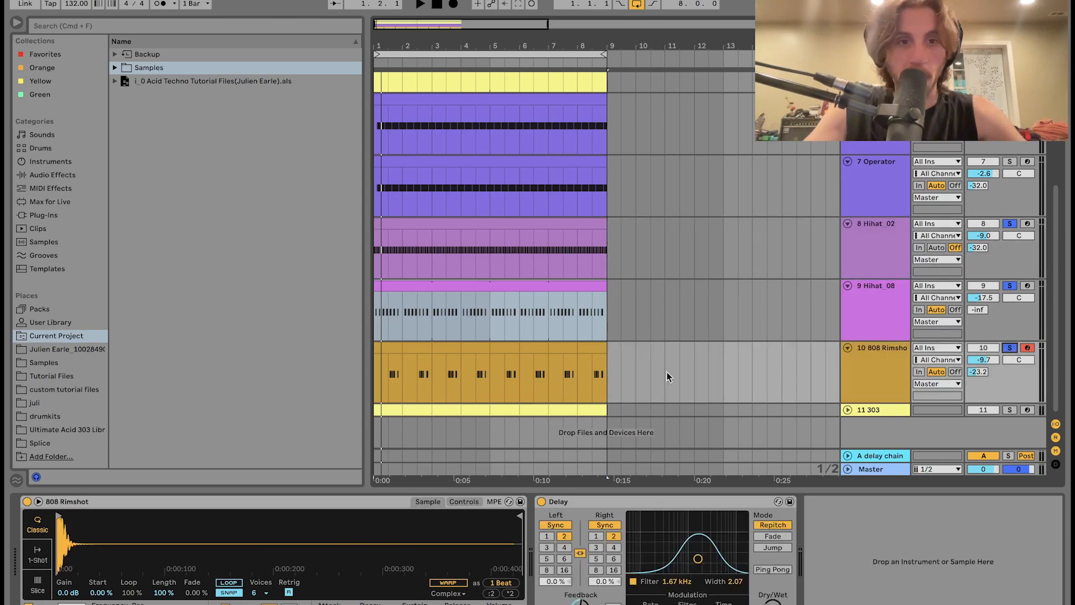
key("plus")
key("plus")
scroll(461, 369, "left", 5)
left_click(454, 351)
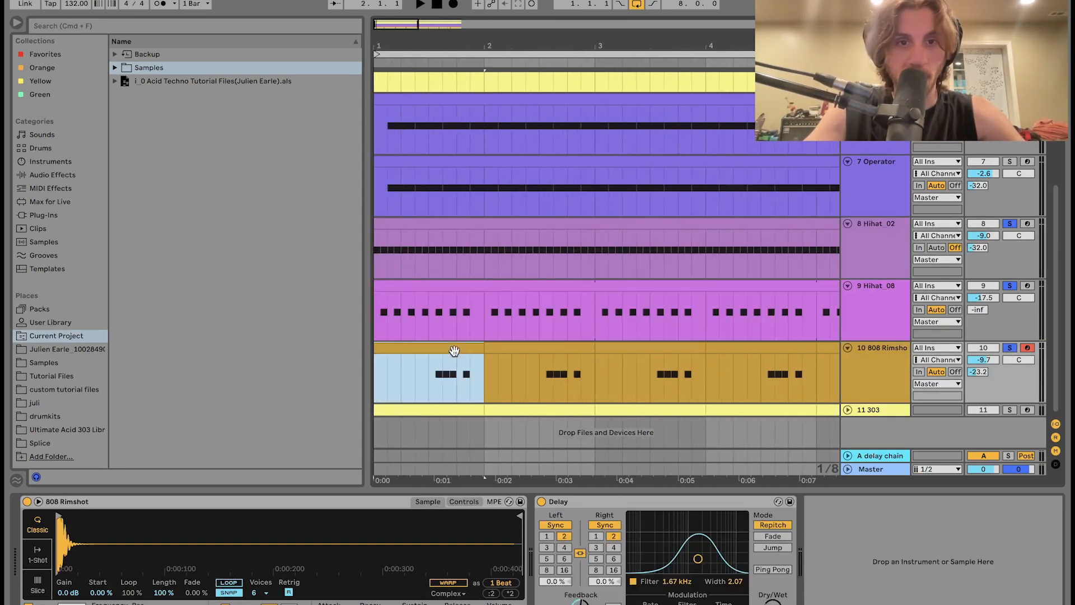
key("space")
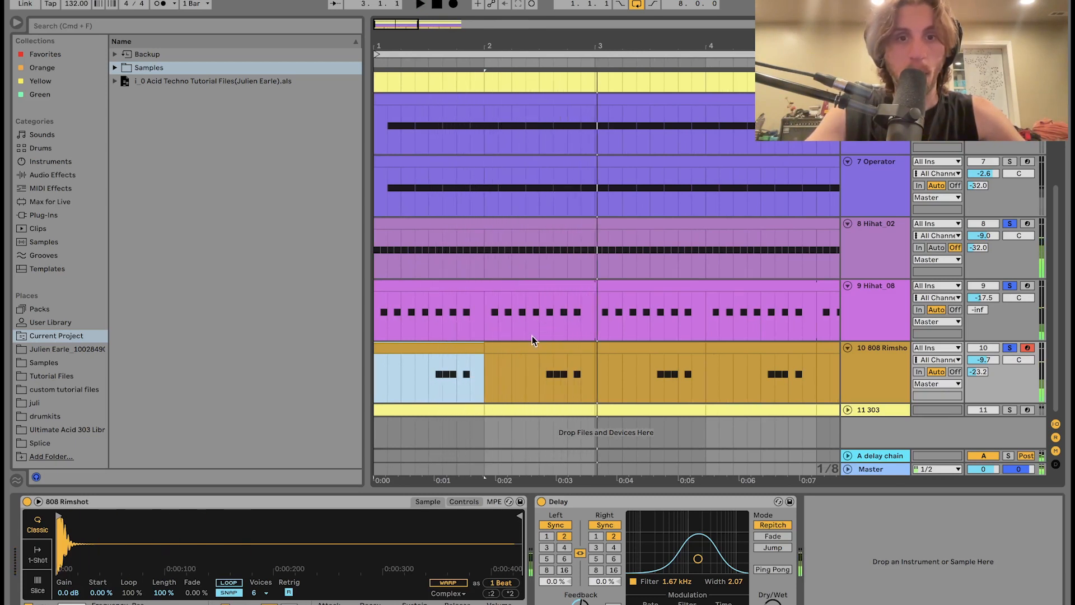
- Compare the Hihat_08 and 808 Rimshot note patterns in bar 2 and audition the section around the rimshot hits
left_click(486, 332)
key("space")
left_click_drag(486, 328, 579, 320)
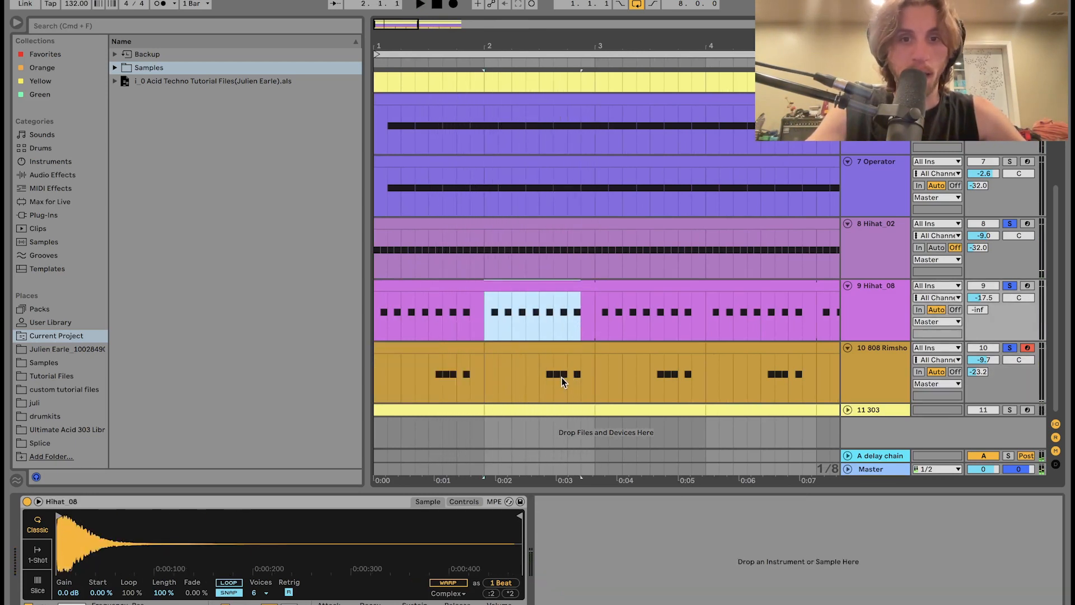
left_click_drag(562, 379, 606, 382)
left_click(539, 379)
key("space")
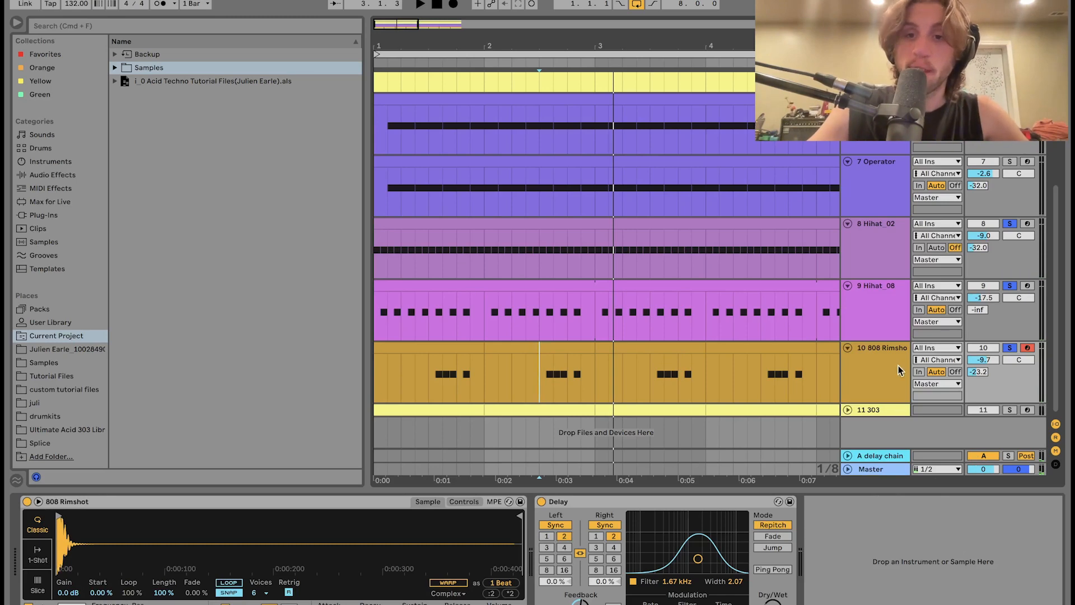
- Select the Hihat_02, Hihat_08 and 808 Rimshot tracks together, then collapse and expand their lanes
key("minus")
left_click(548, 288)
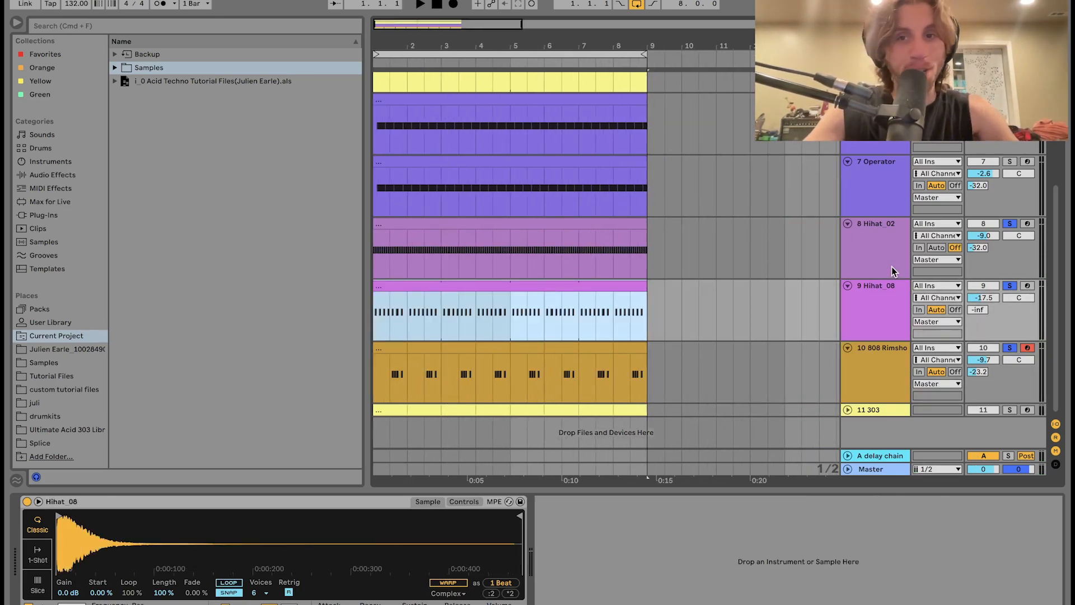
left_click(893, 272)
left_click(895, 372, "shift")
key("u")
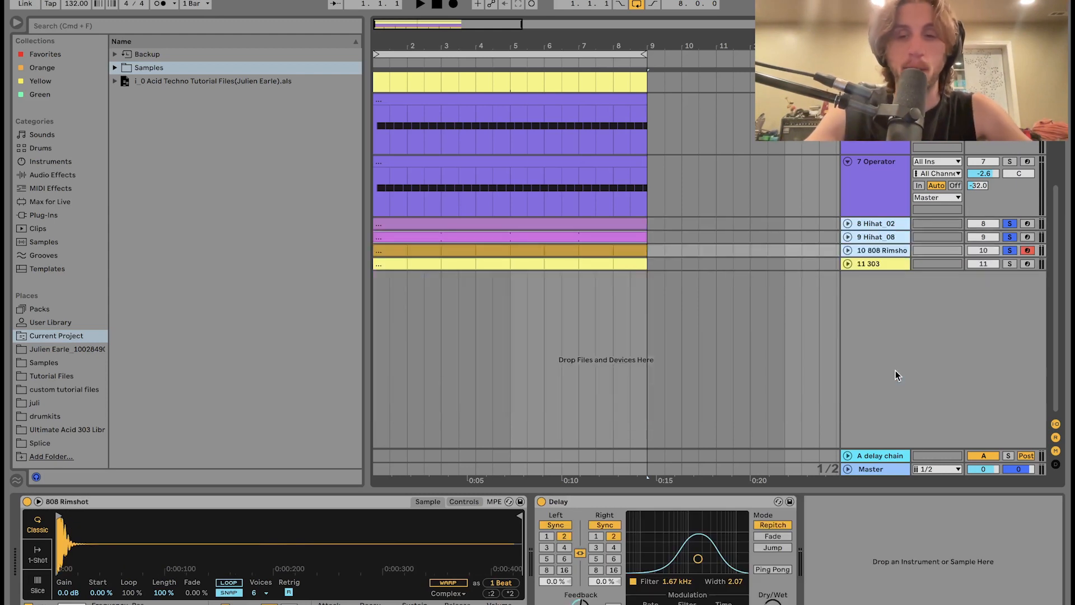
key("u")
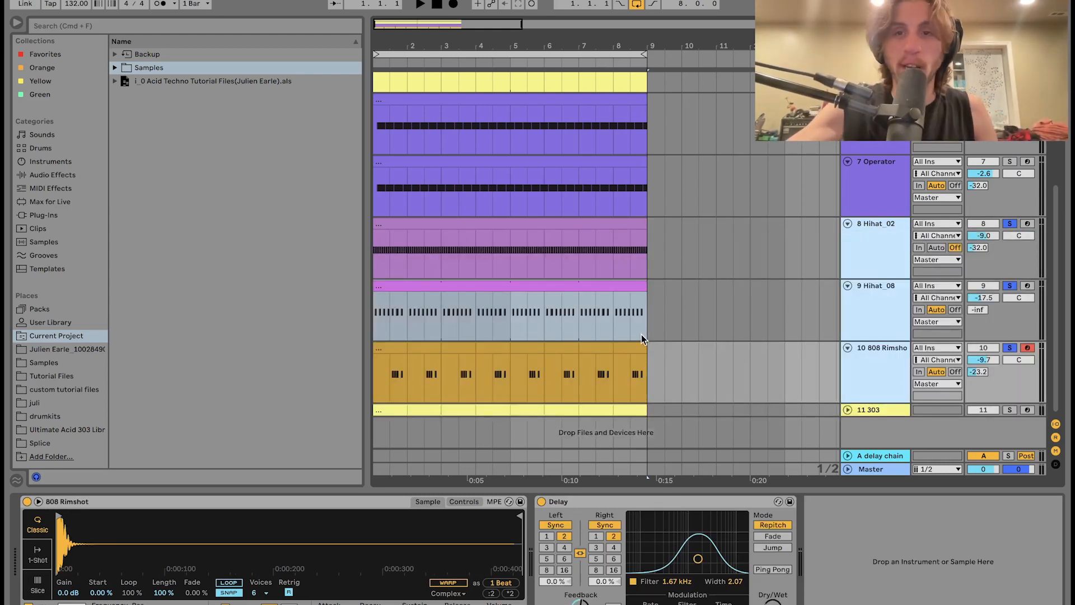
- Audition the hi-hats from the arrangement's start, building the solo up to Operator, Hihat_02, Hihat_08 and 808 Rimshot together
left_click(1009, 162)
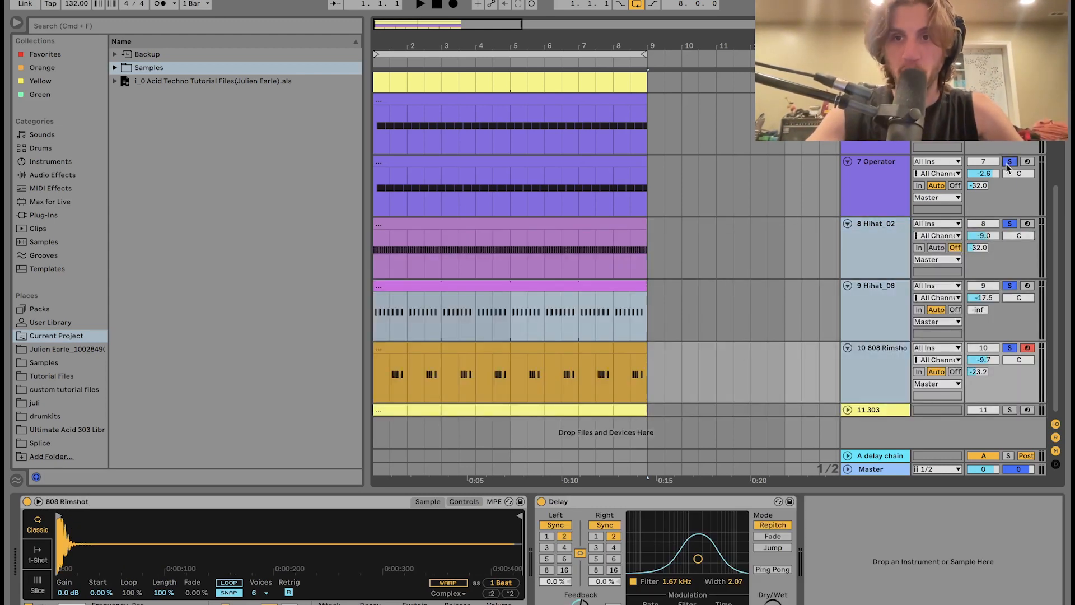
left_click(1009, 161)
key("space")
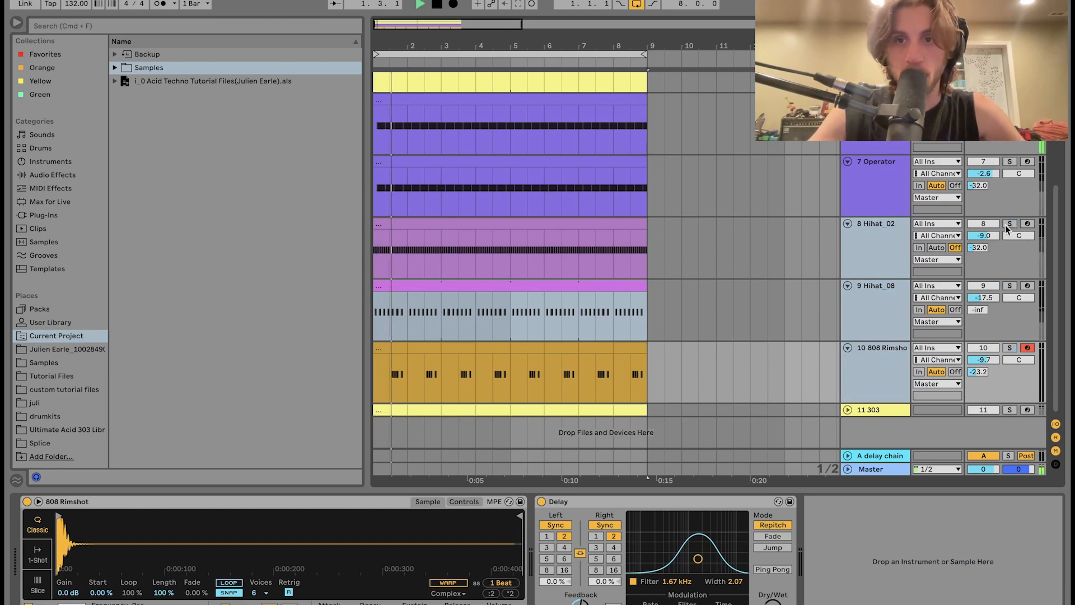
left_click(1009, 161)
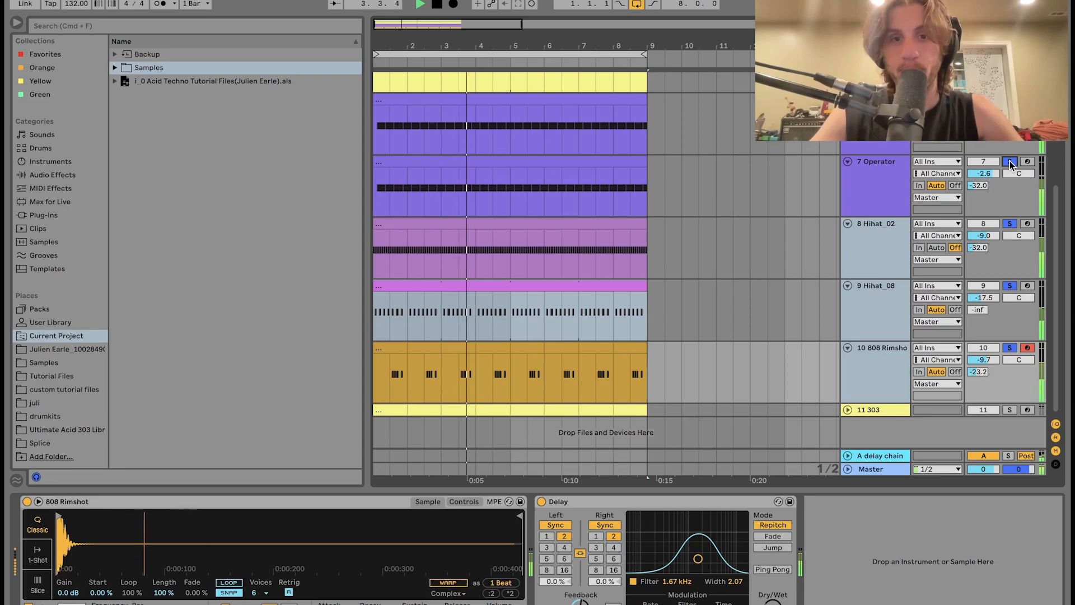
- Switch the solo from the drum tracks to the 303 on track 11, expand its lane, and play it from the start
left_click(1009, 161)
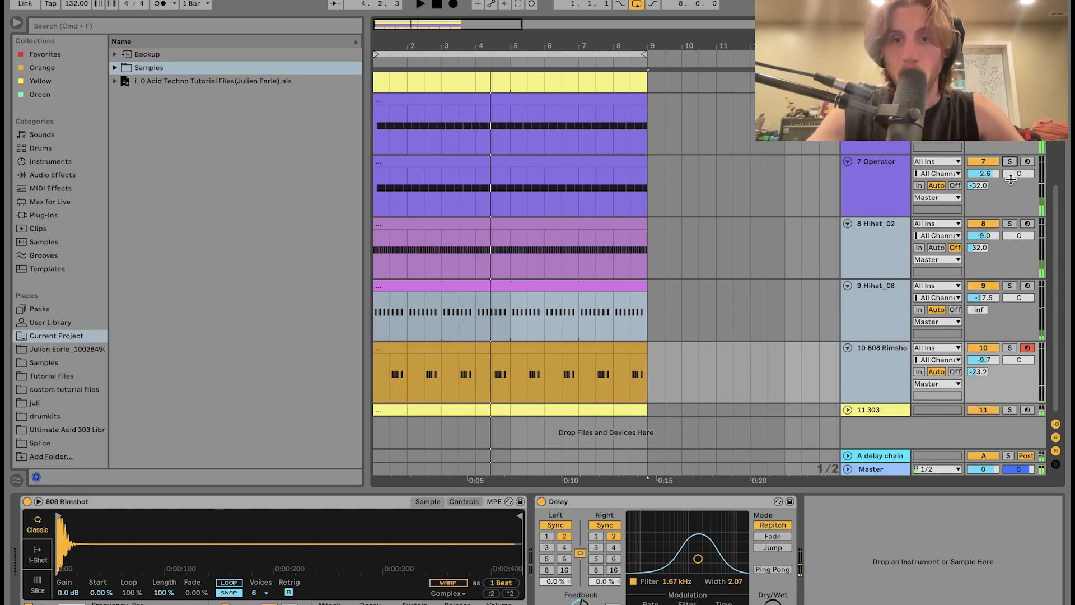
left_click(1009, 410)
left_click(847, 409)
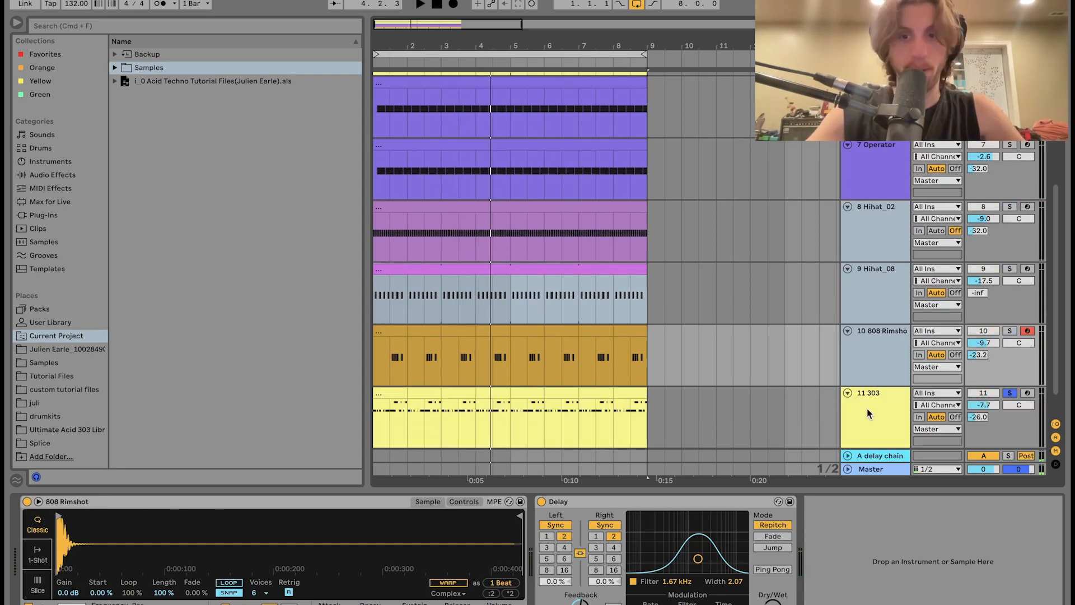
left_click(866, 409)
key("space")
- Open the first 303 clip's notes during playback and bring the whole 303 pattern into view in the arrangement
double_click(388, 389)
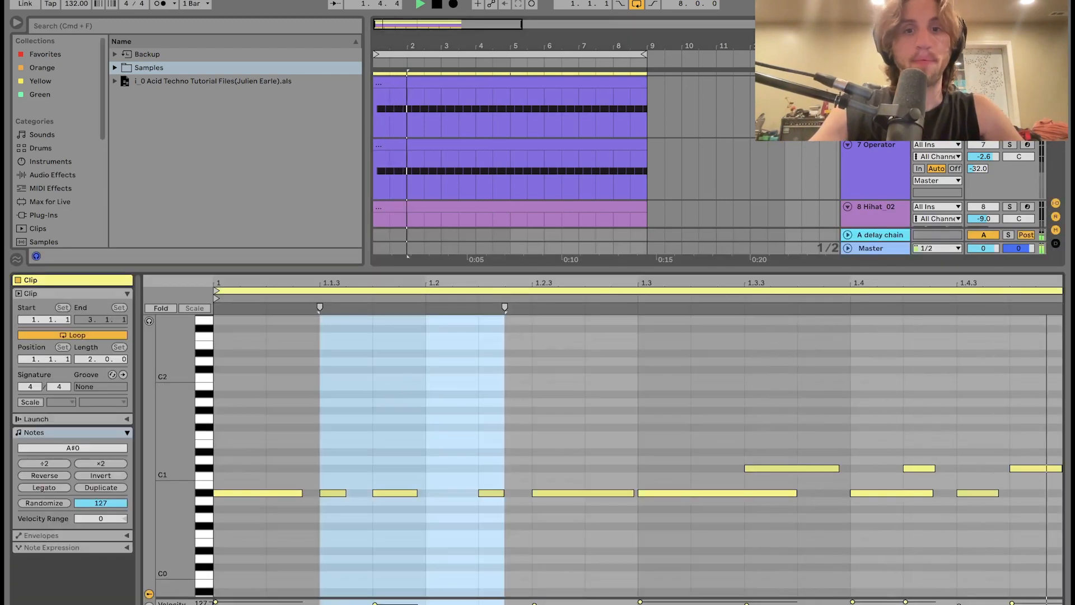
scroll(532, 184, "down", 8)
scroll(529, 183, "up", 5)
scroll(528, 184, "down", 2)
scroll(528, 185, "left", 5)
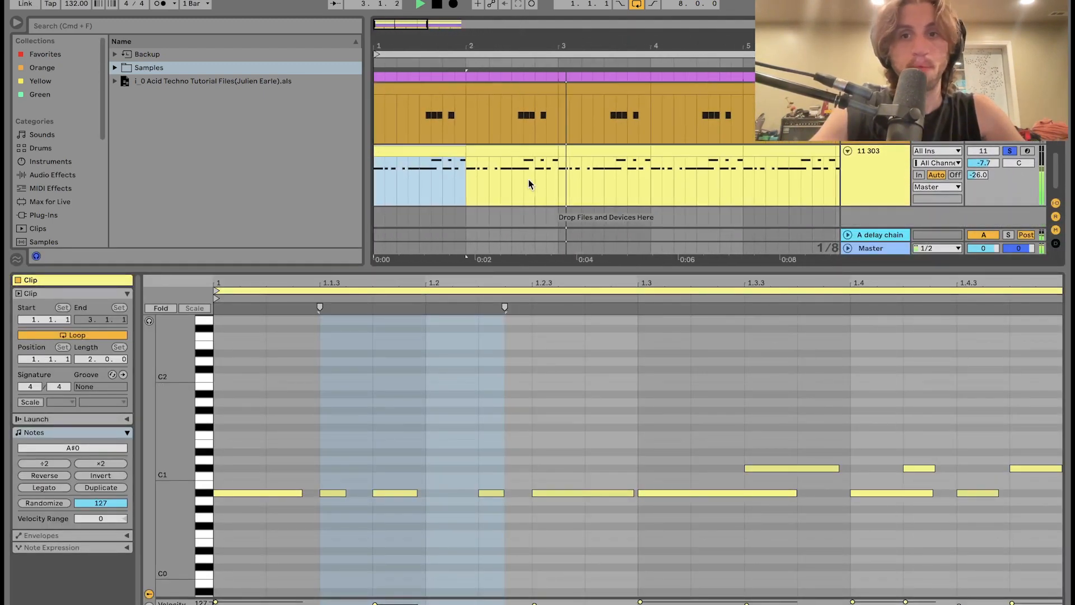
scroll(529, 185, "down", 4)
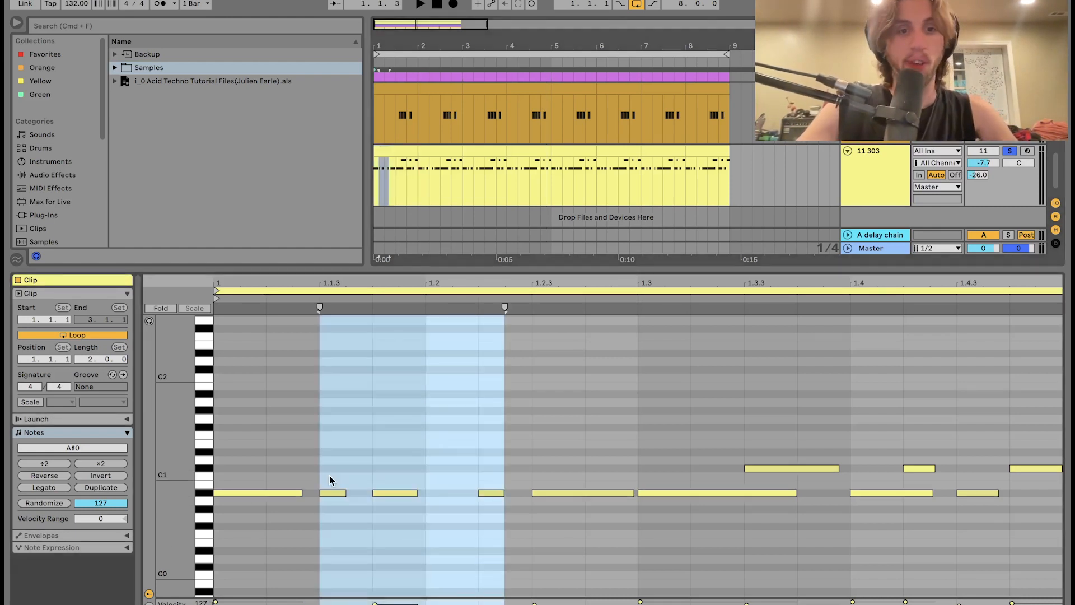
- Select the second and third notes of the 303 clip, then only the second, and audition the phrase
left_click(333, 492)
left_click_drag(332, 478, 437, 539)
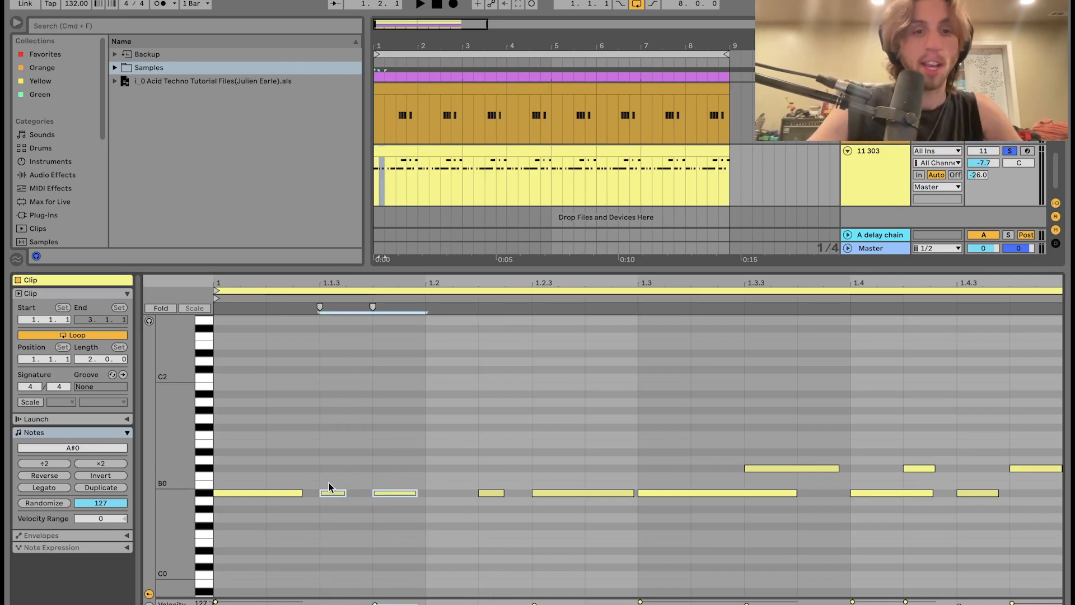
left_click(330, 492)
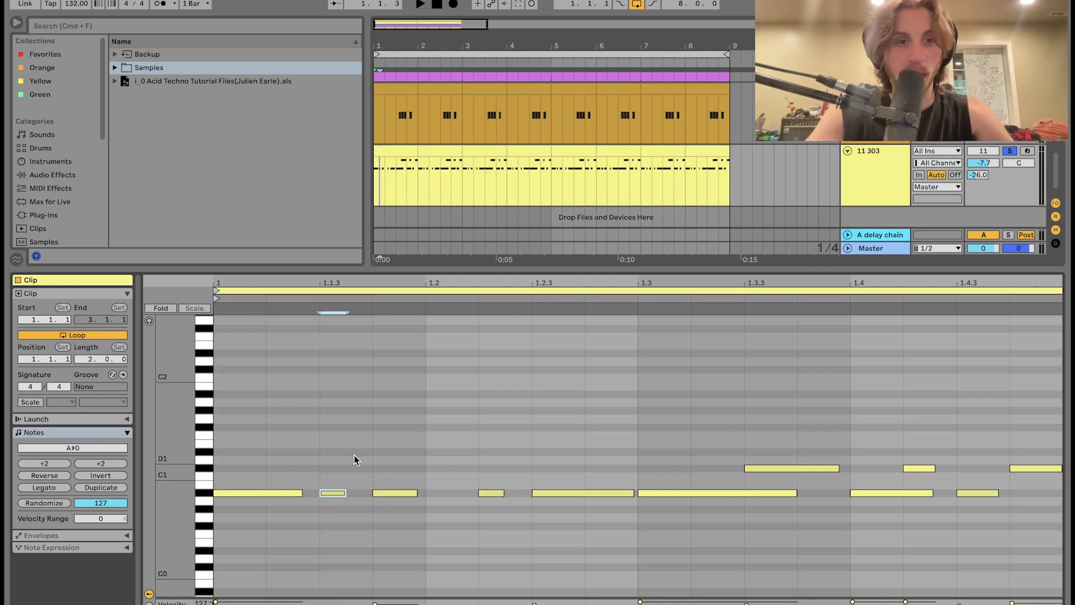
key("space")
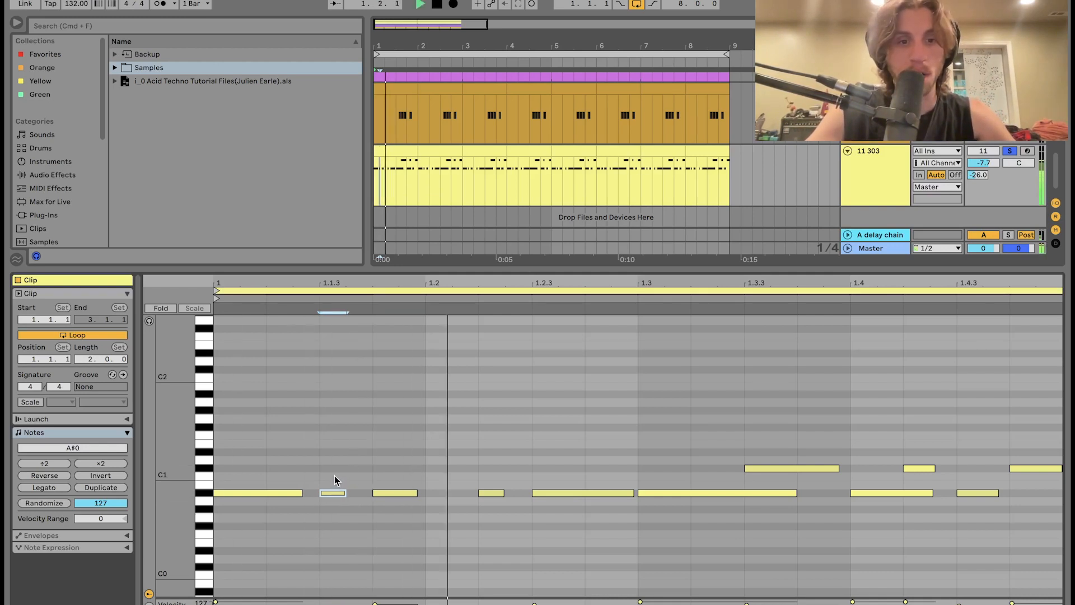
key("space")
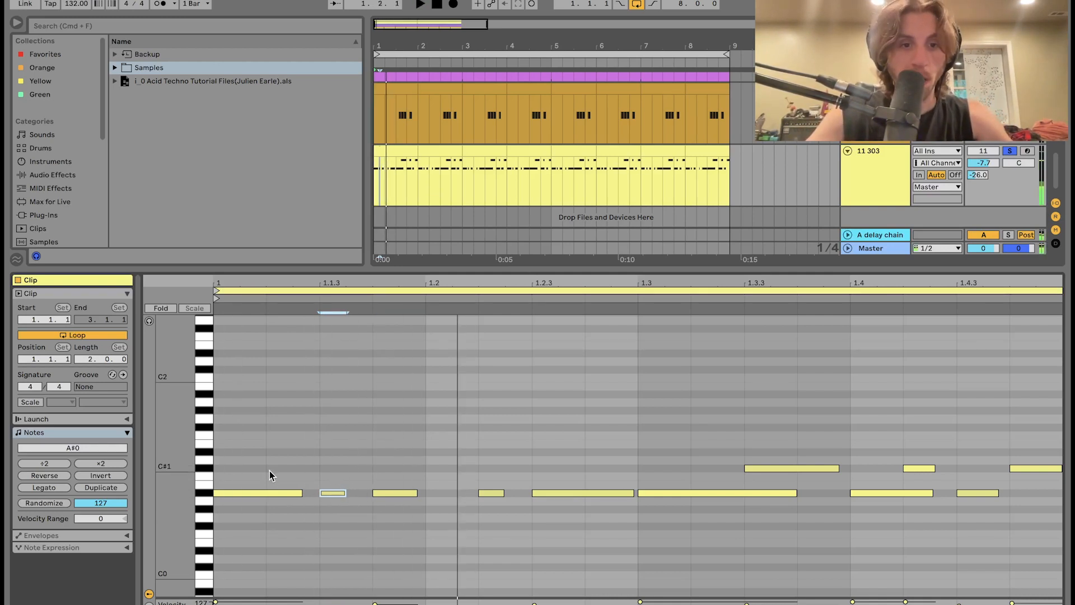
- Try making the 303 clip's first three notes legato, audition the joined notes, undo the change, and replay the original
left_click_drag(252, 474, 417, 565)
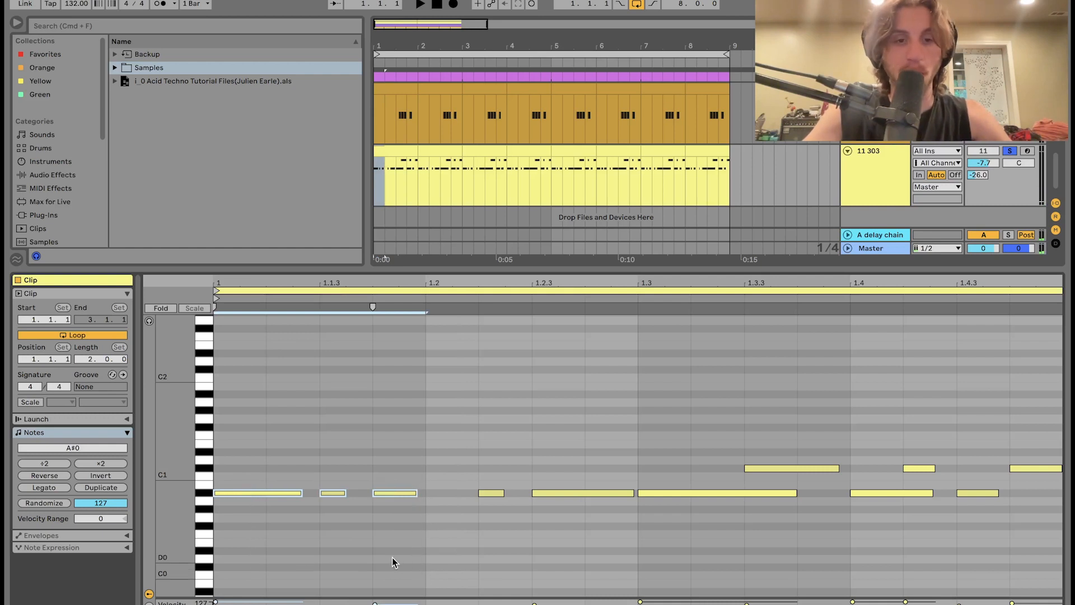
key("space")
key("super+l")
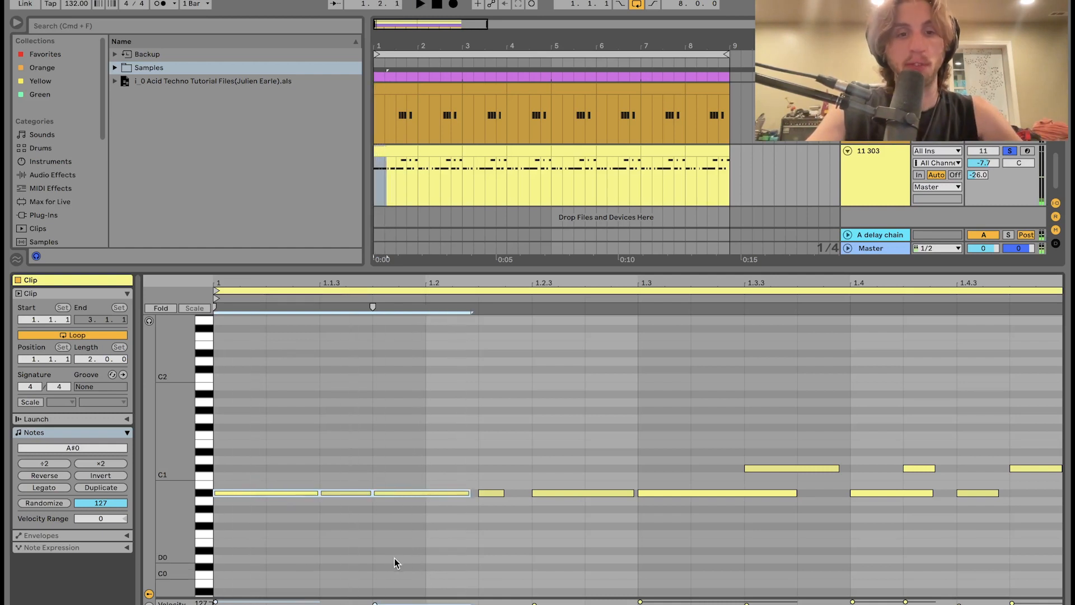
key("space")
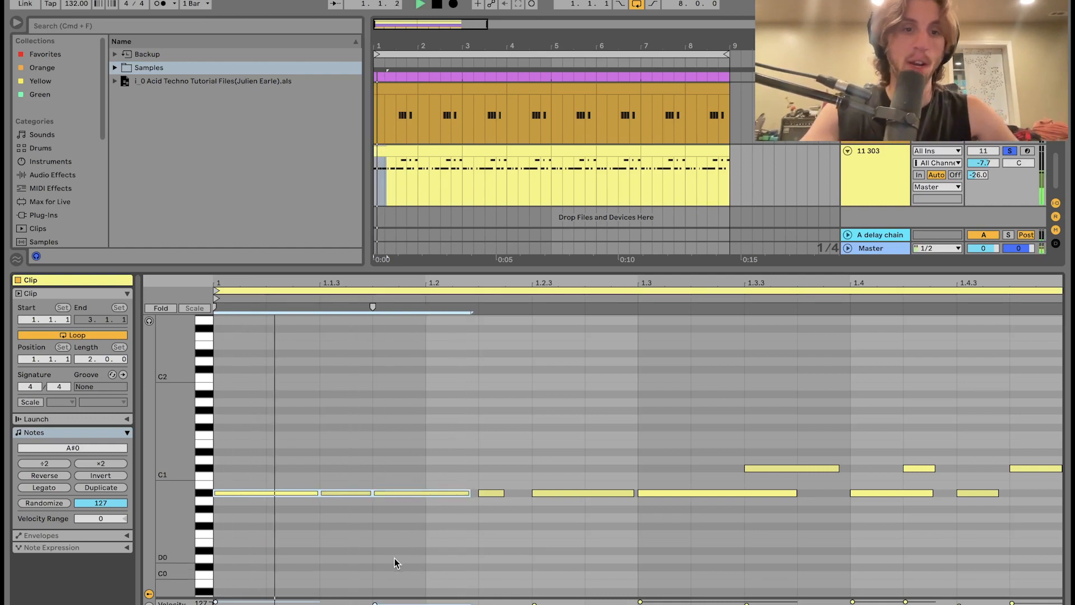
key("space")
key("space")
key("space")
key("super+z")
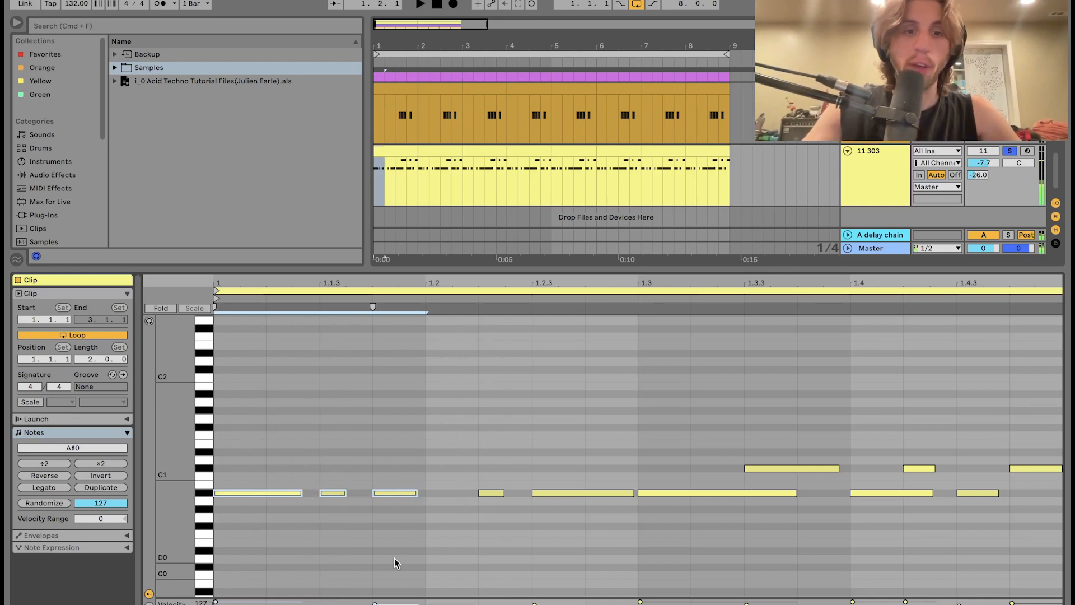
key("space")
key("space")
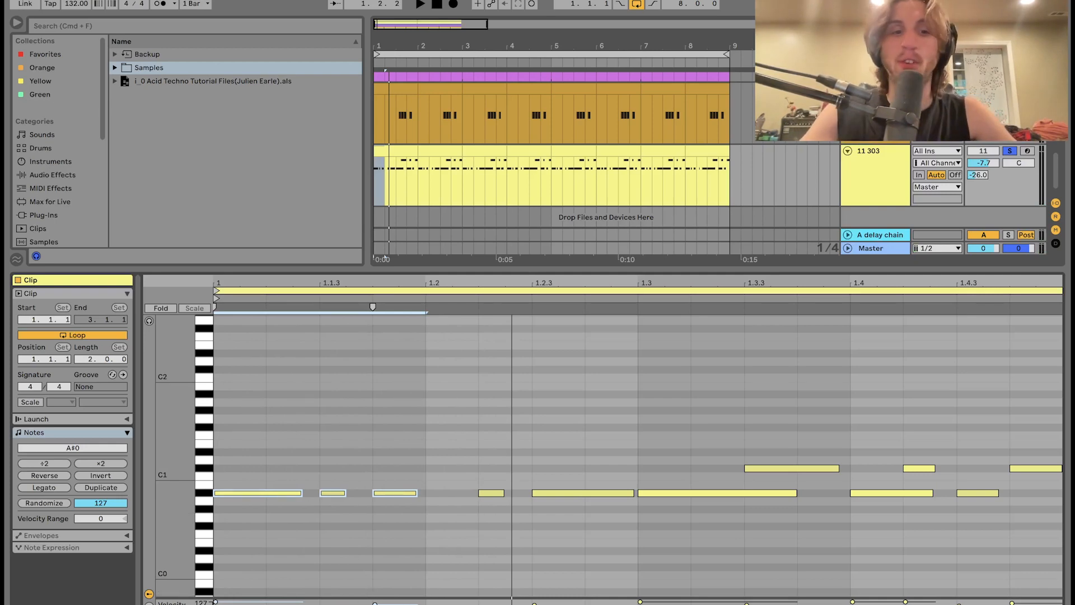
- Show the 303 track's device chain from its start and display Operator's filter envelope settings
key("shift+Tab")
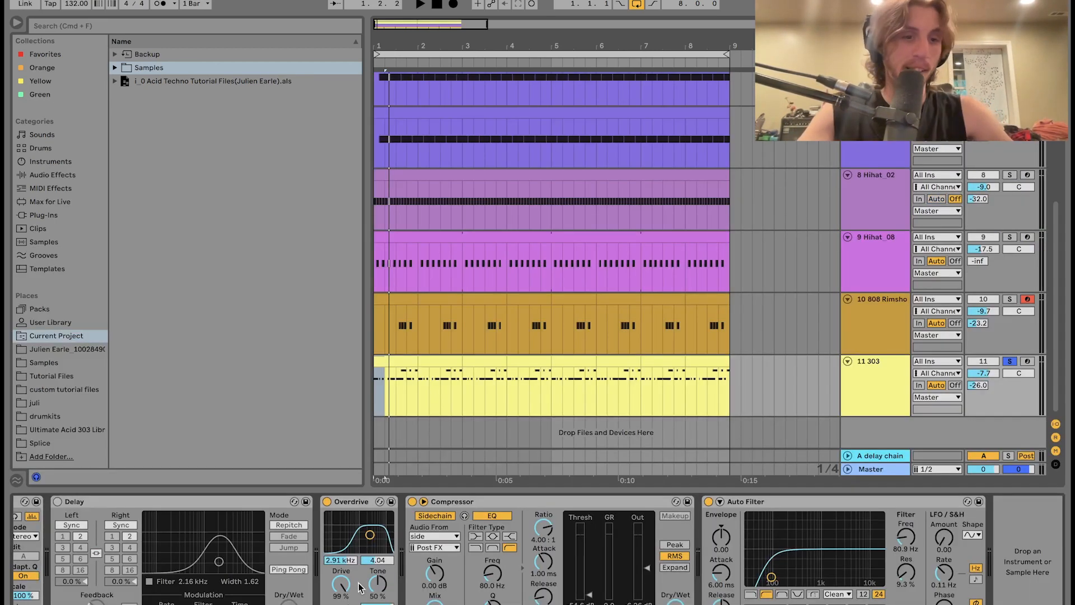
scroll(358, 587, "left", 20)
left_click(409, 548)
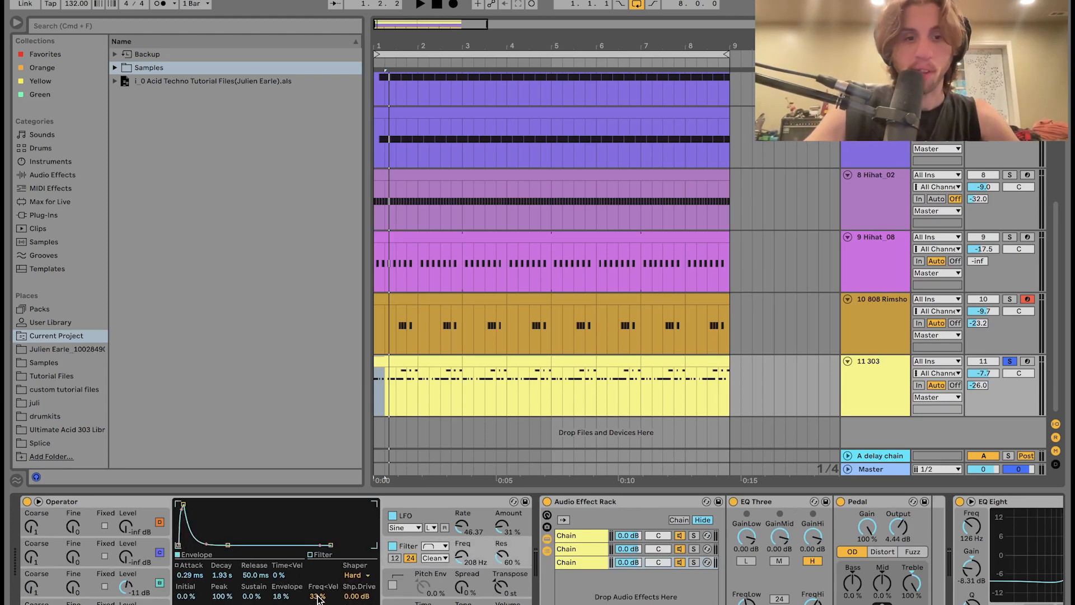
- Return to the first 303 clip's notes and audition the opening bar several times from the start
key("shift+Tab")
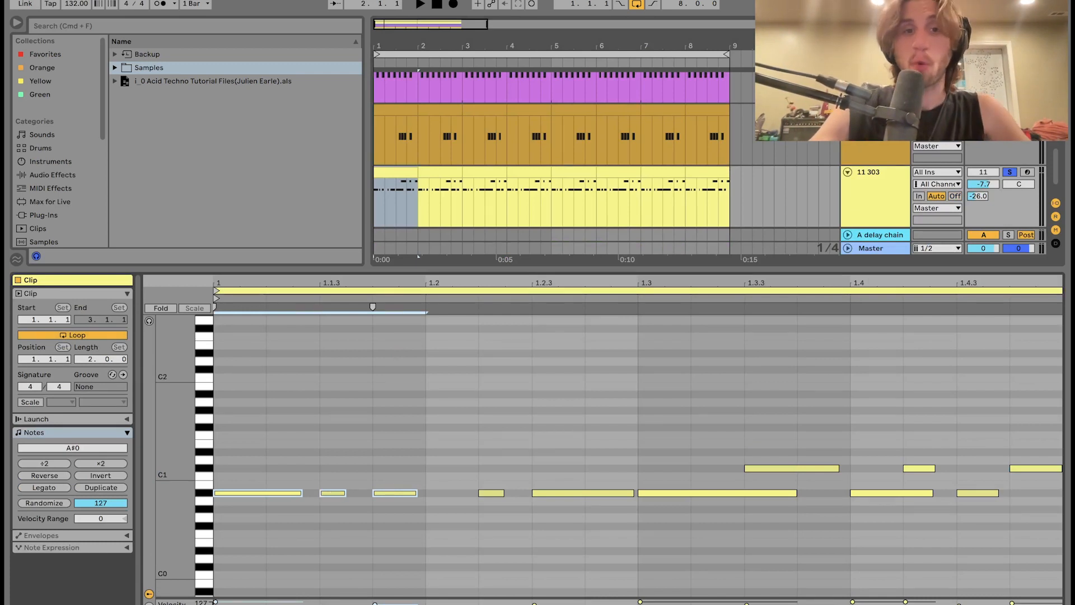
key("space")
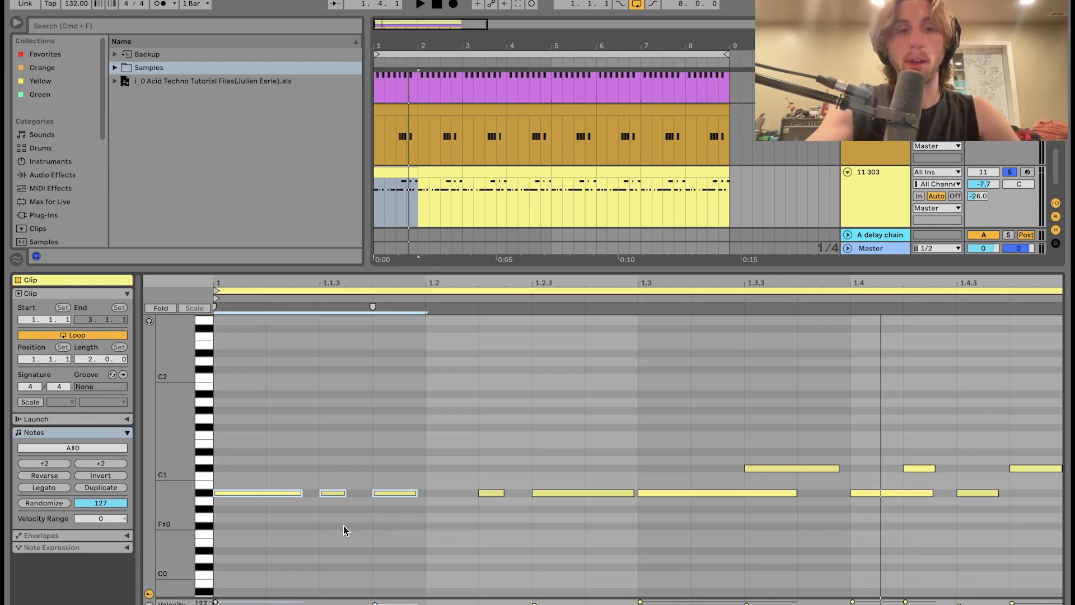
key("space")
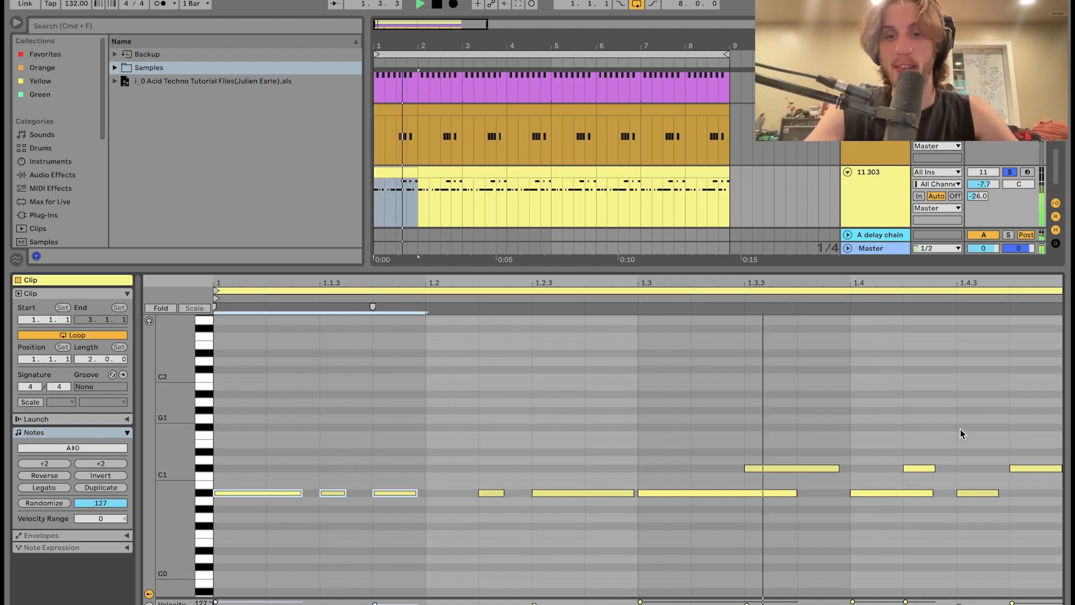
key("space")
key("space")
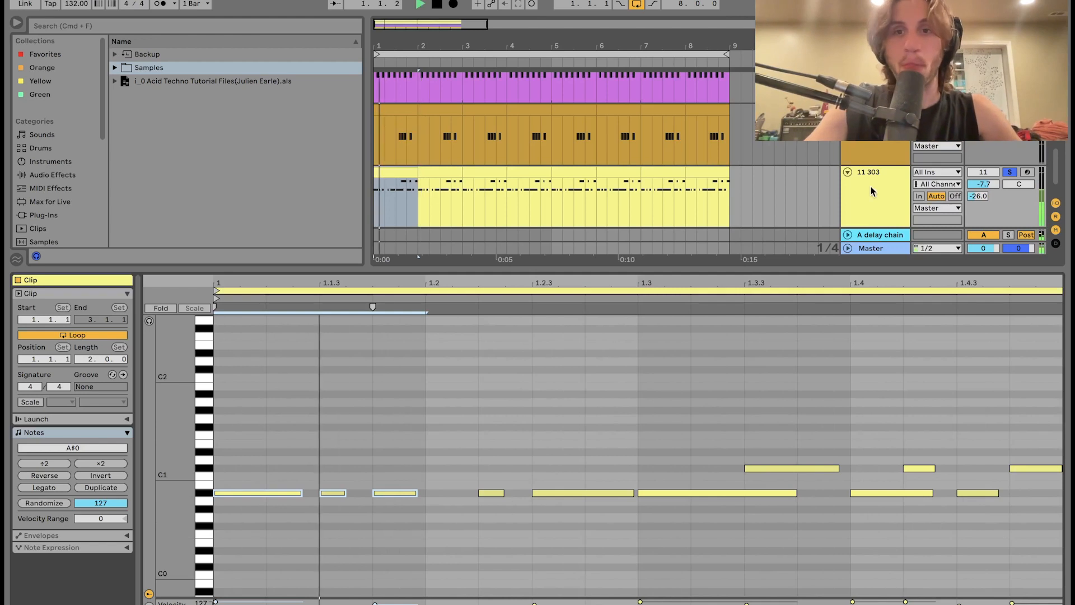
key("space")
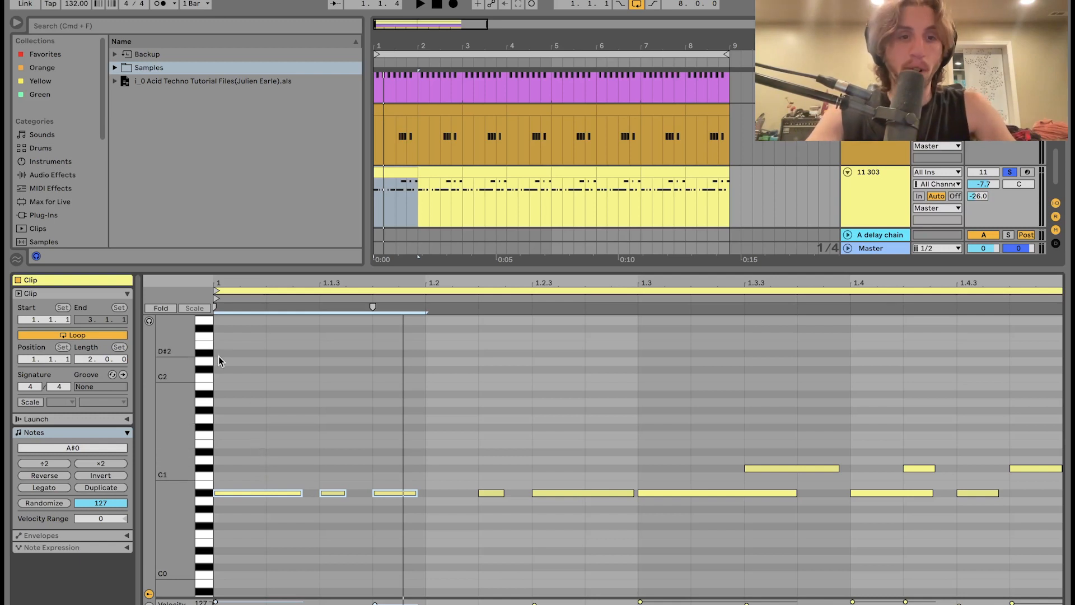
- Select the 303 notes in beats 1–2, then those in beats 3–4, and audition the bar to compare both halves
left_click(234, 382)
left_click_drag(234, 381, 575, 546)
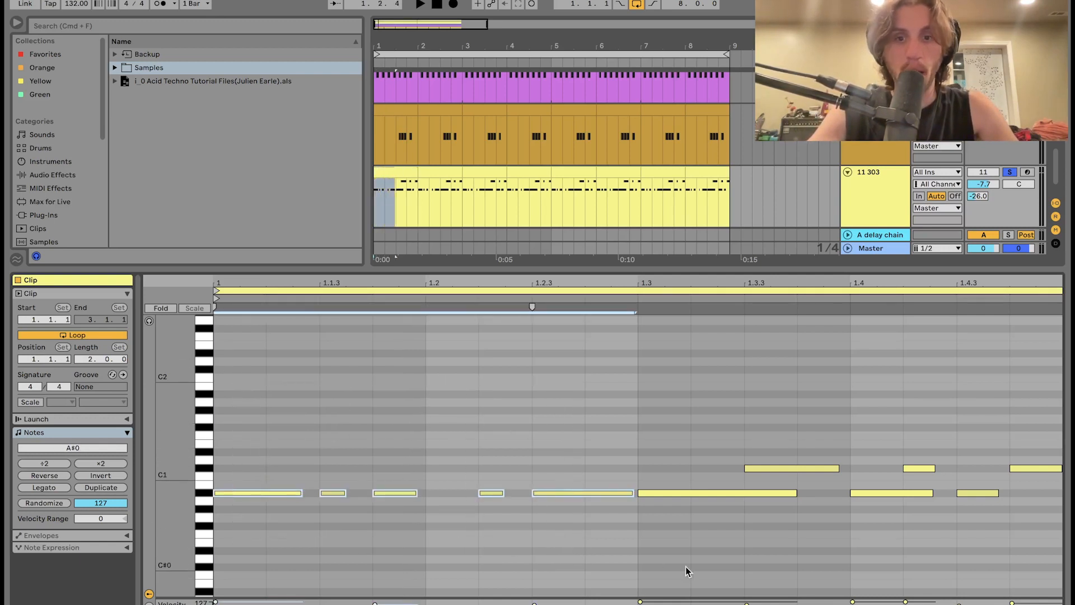
left_click_drag(685, 566, 1033, 395)
key("space")
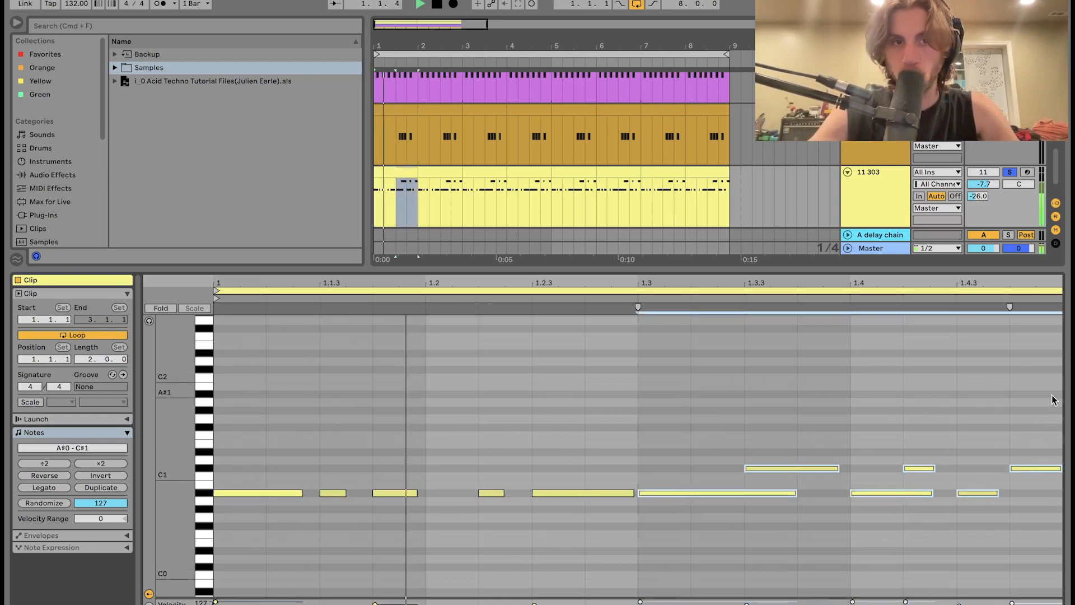
key("space")
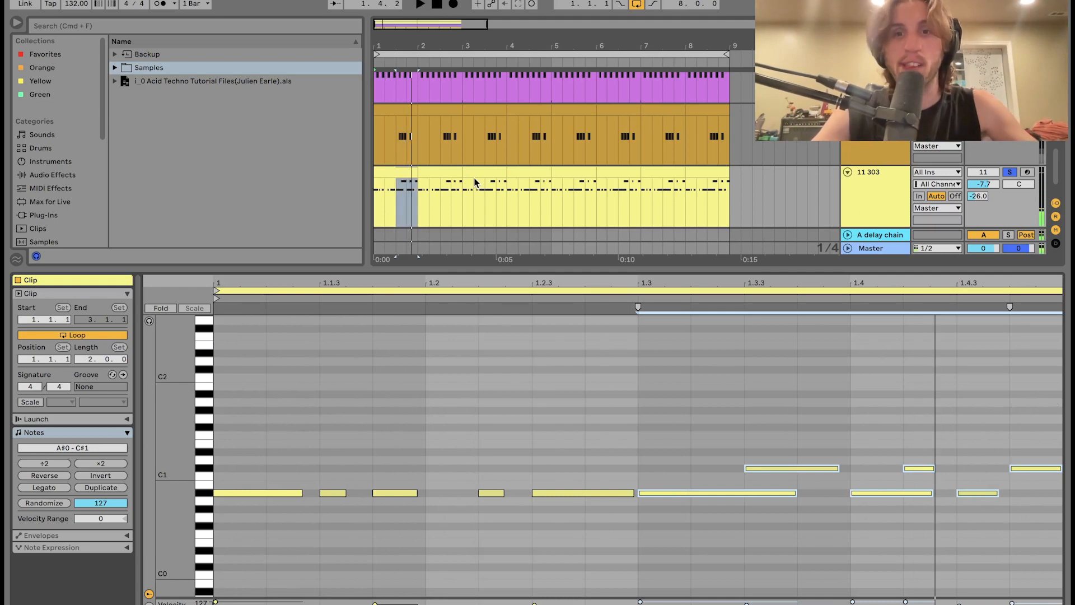
- Reselect the first 303 clip, show the track's devices, and compare the soloed 303 with the full mix during playback
left_click(384, 169)
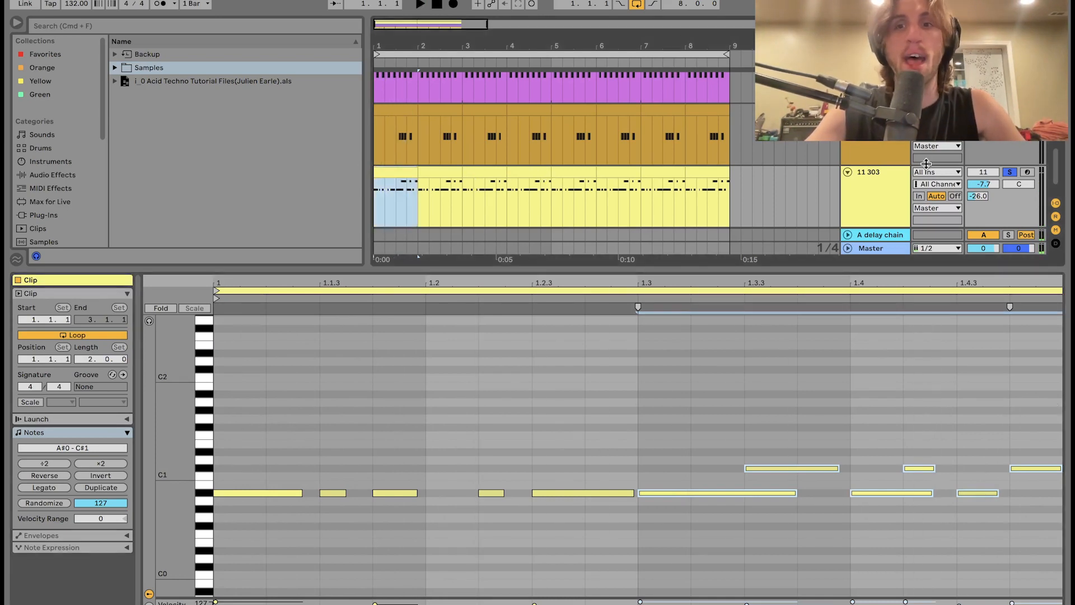
left_click(866, 174)
key("space")
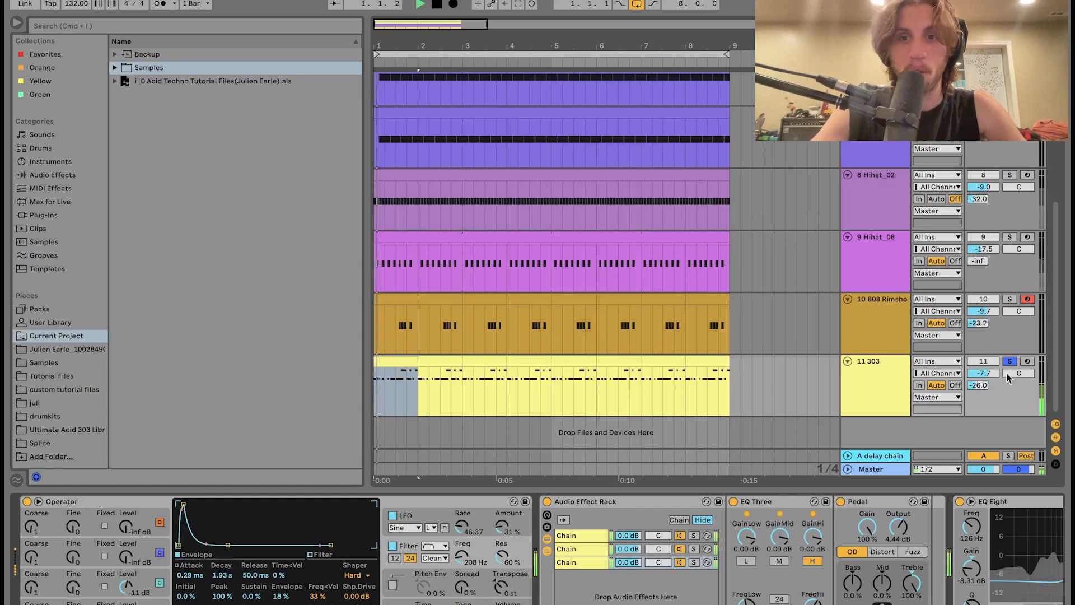
left_click(1010, 362)
left_click(1011, 361)
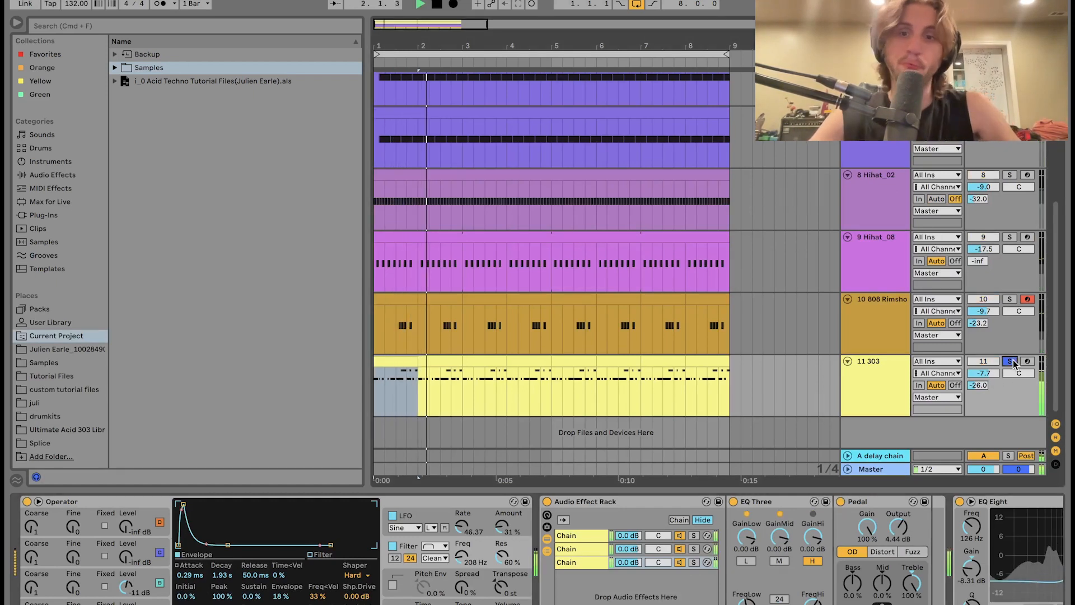
key("space")
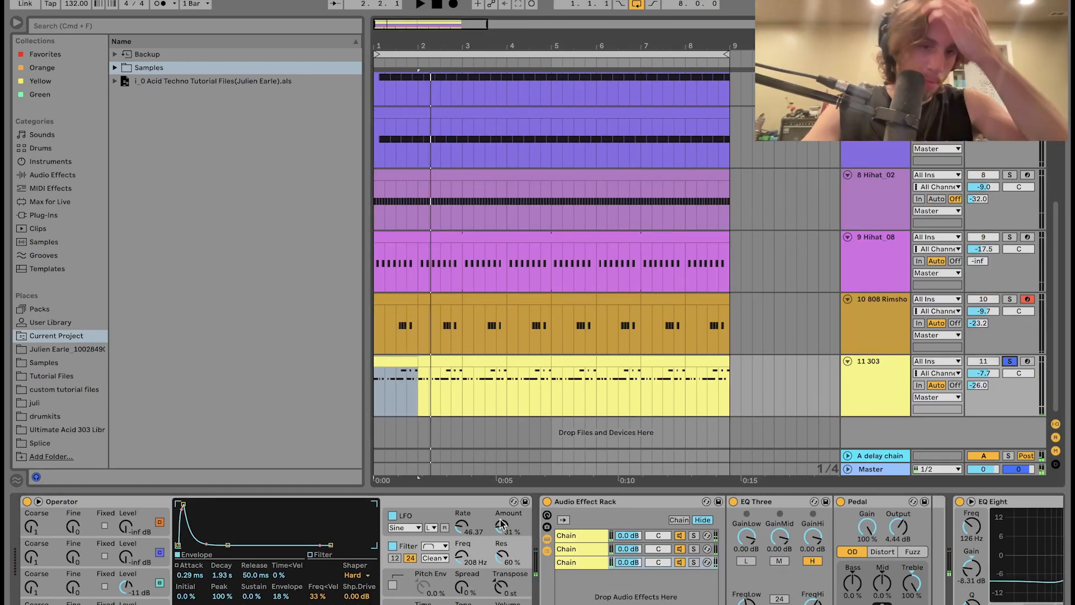
- Inspect the wave and envelope settings of Operator's oscillators A and B, then display its filter envelope settings
left_click(133, 604)
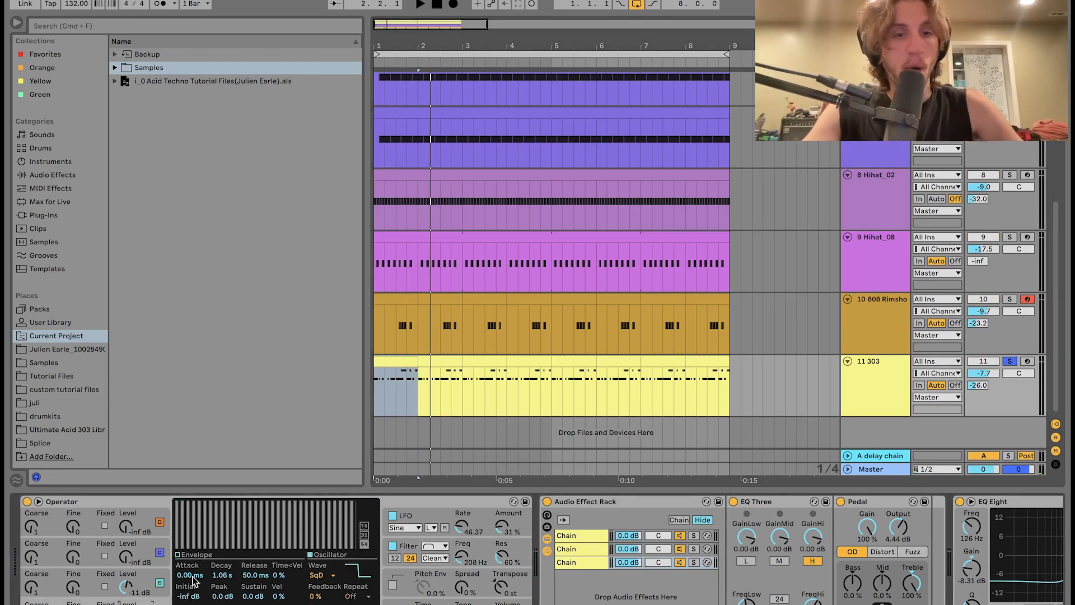
left_click(147, 578)
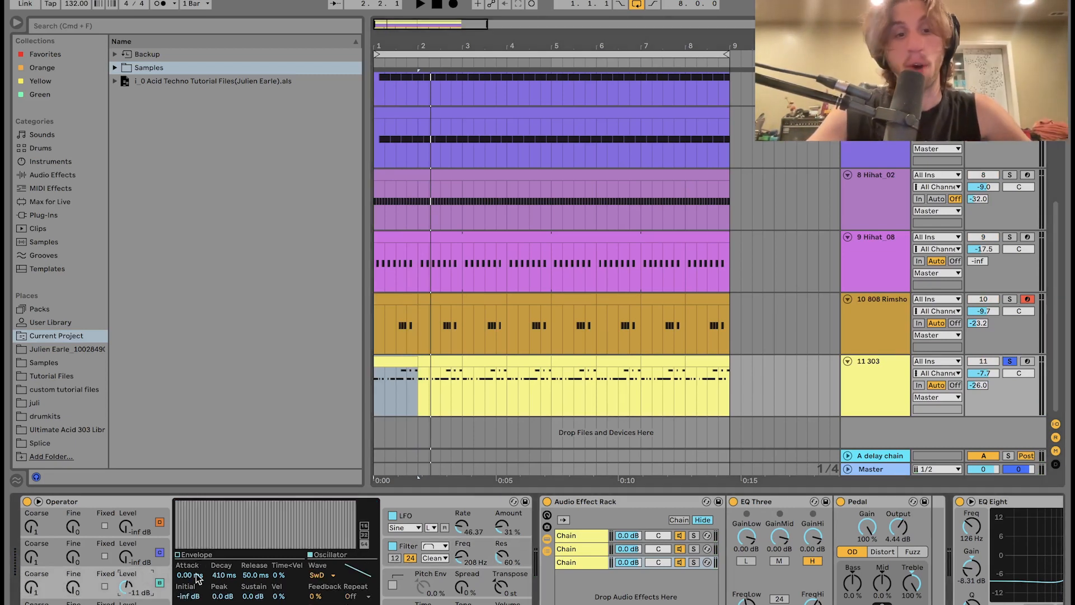
left_click(253, 596)
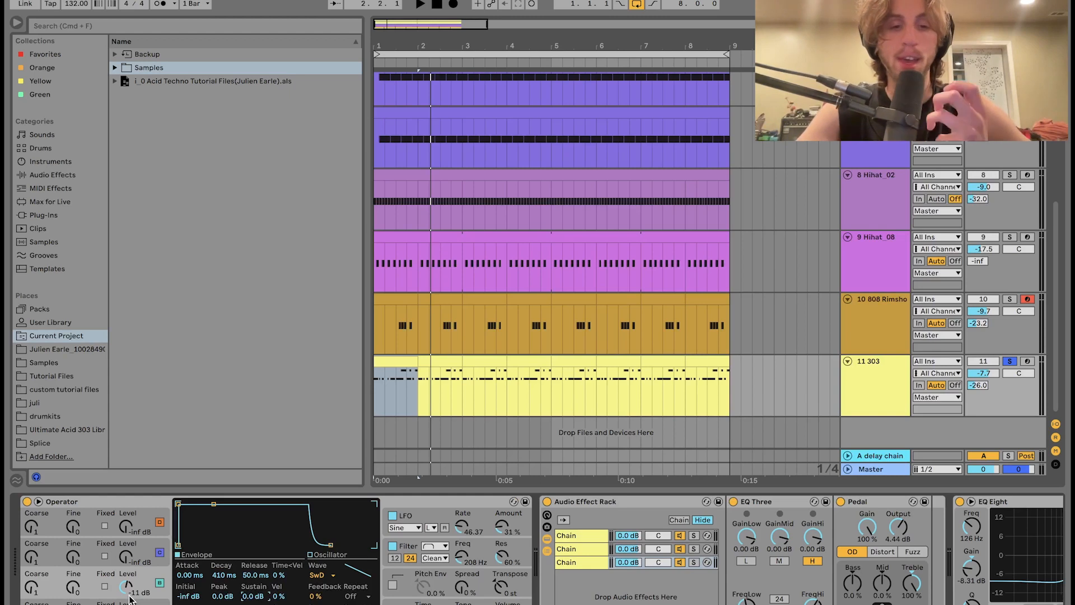
left_click(408, 549)
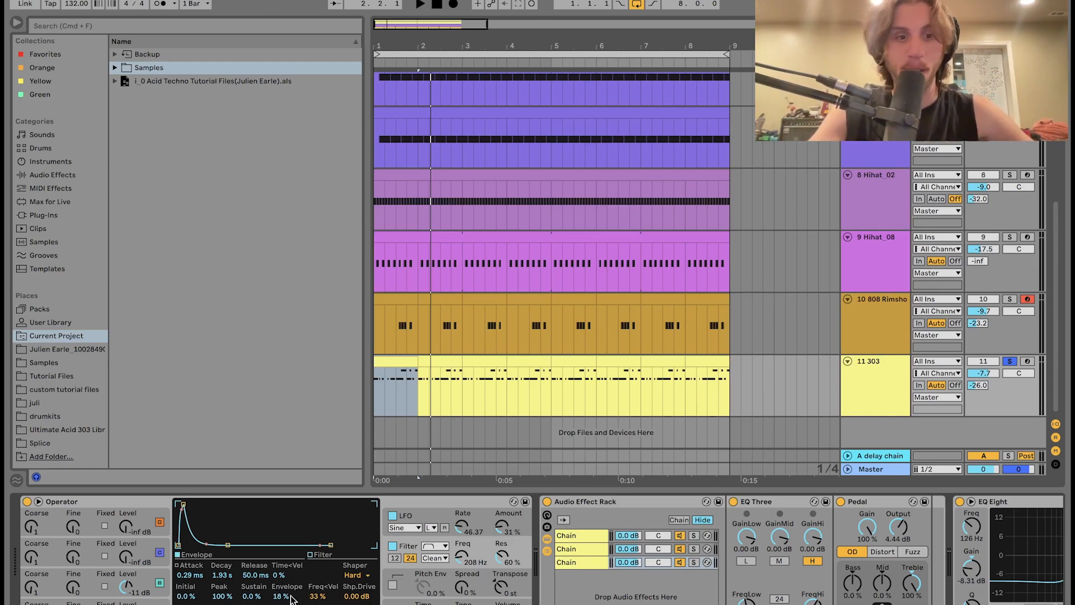
- Try raising Operator's filter envelope amount to 78% while auditioning the 303, then undo the change
key("space")
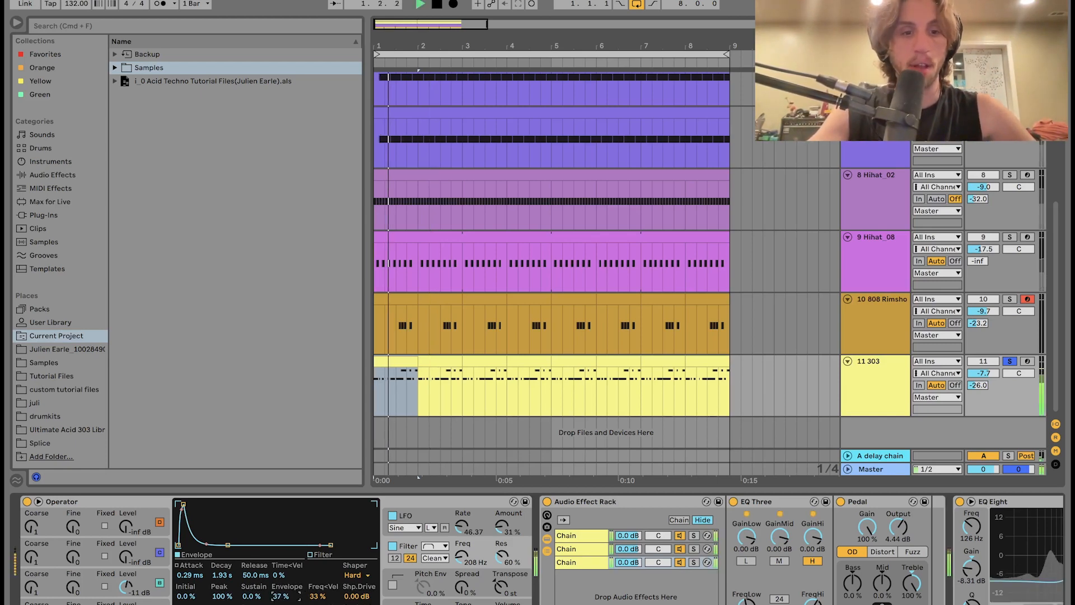
left_click_drag(284, 601, 284, 567)
key("space")
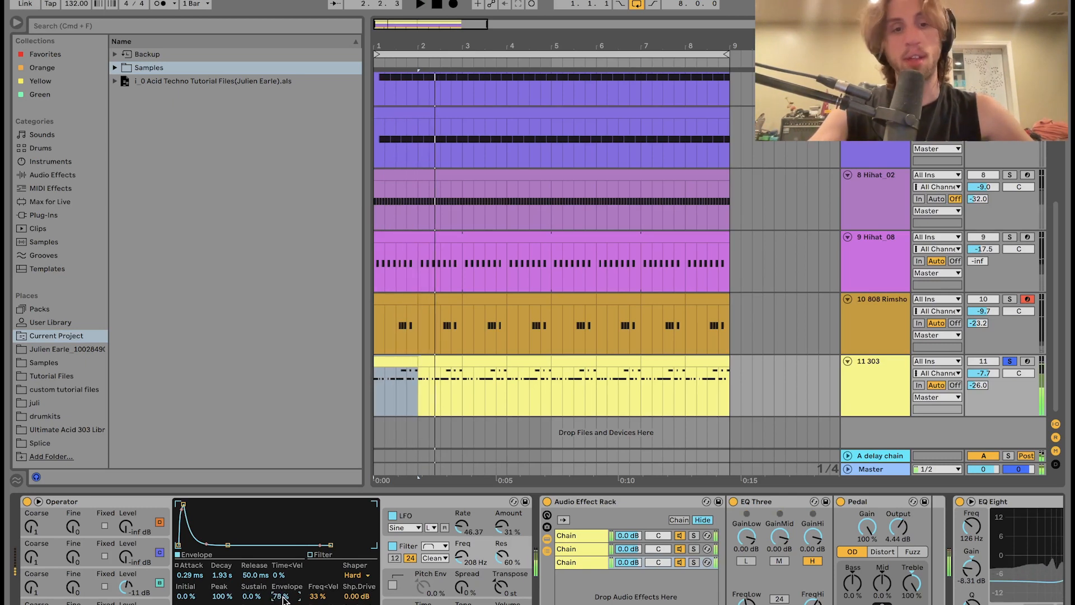
key("super+z")
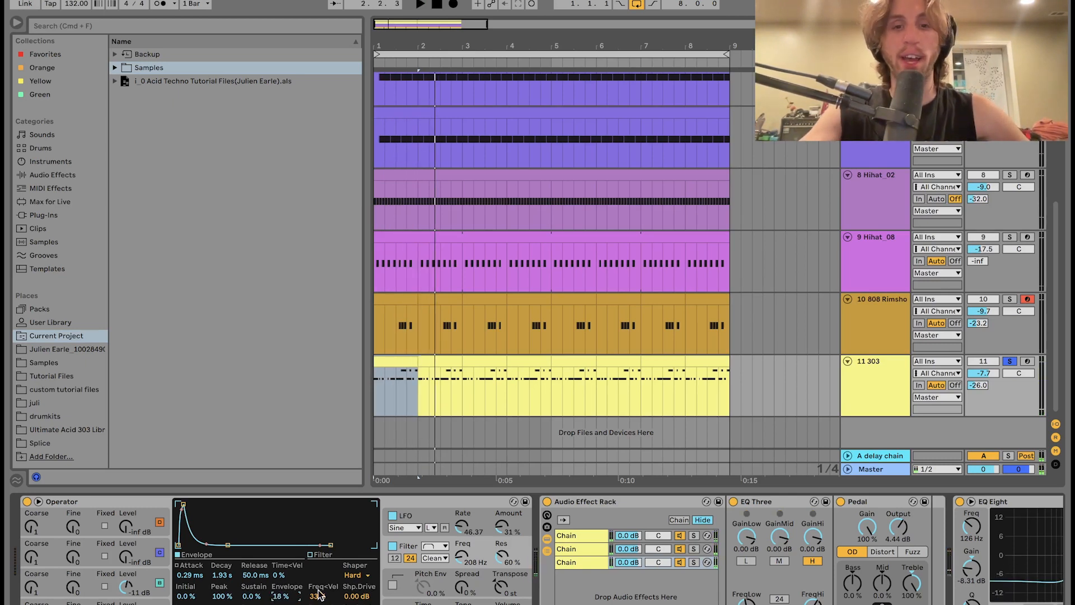
- Audition the soloed 303, then inspect the attack, decay and release slopes of Operator's filter envelope
key("space")
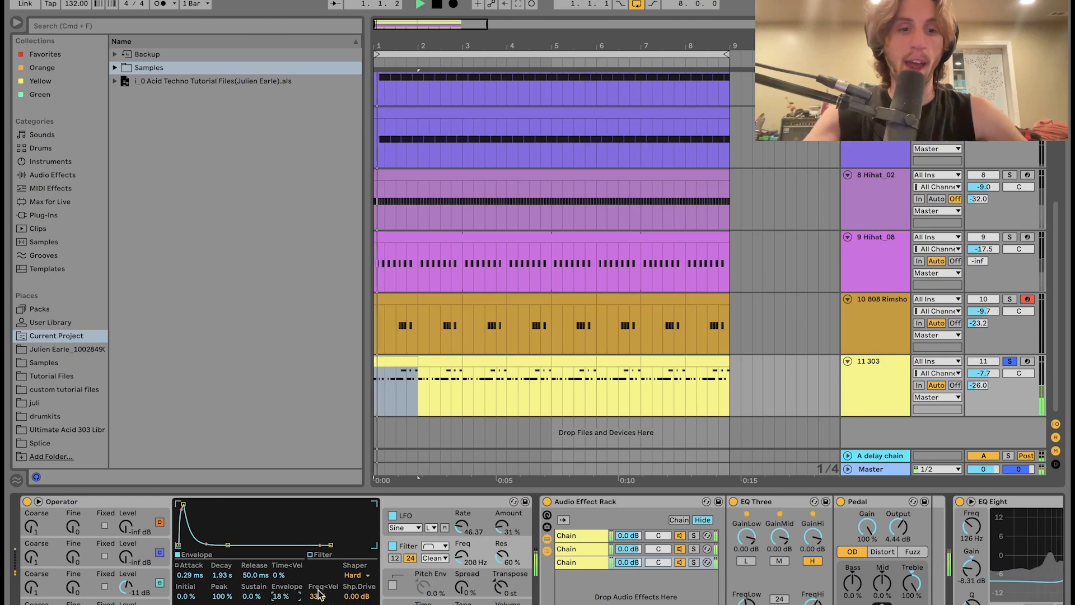
key("space")
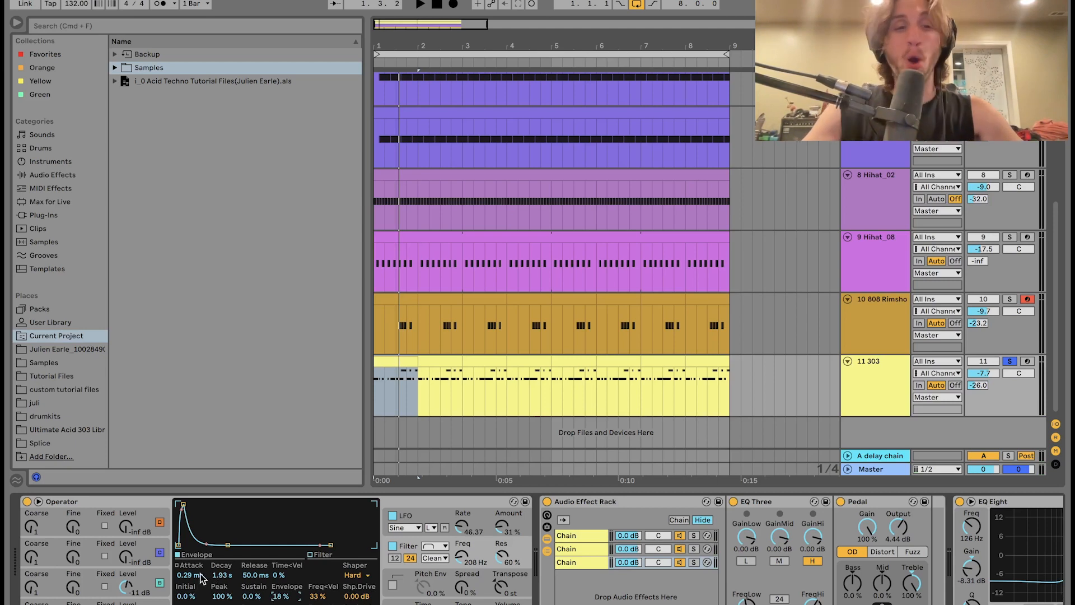
left_click(177, 565)
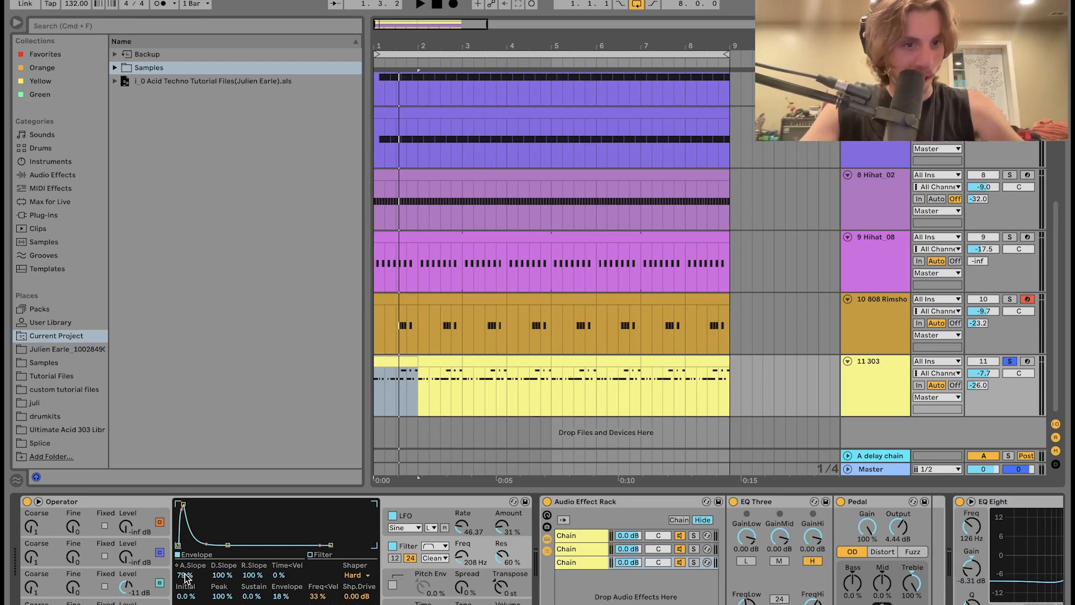
left_click(182, 566)
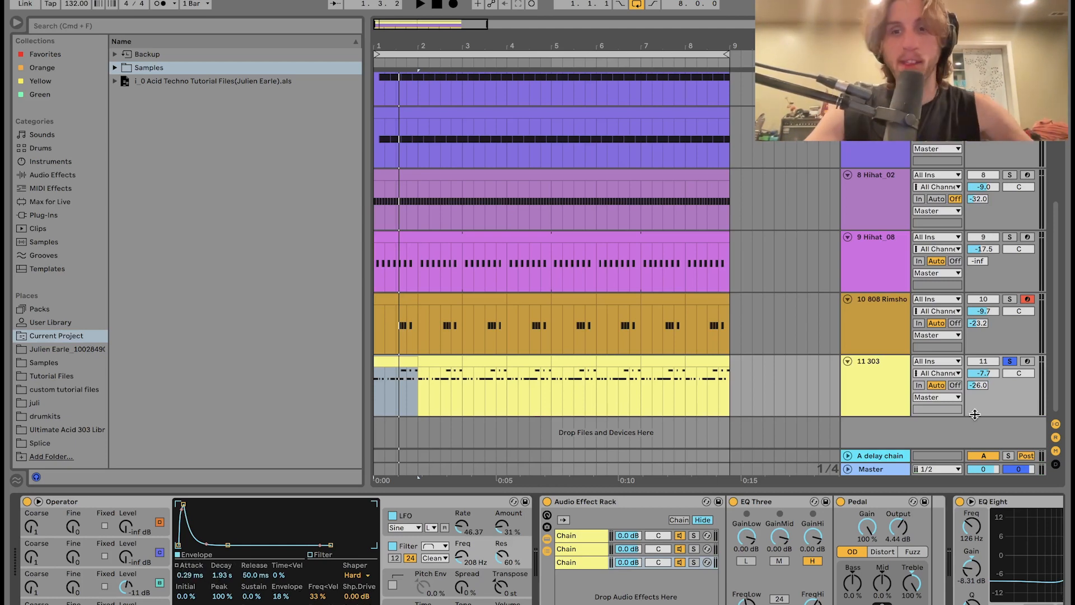
- Arm the 303 track for recording and audition its soloed pattern with the current filter envelope
left_click(1028, 361)
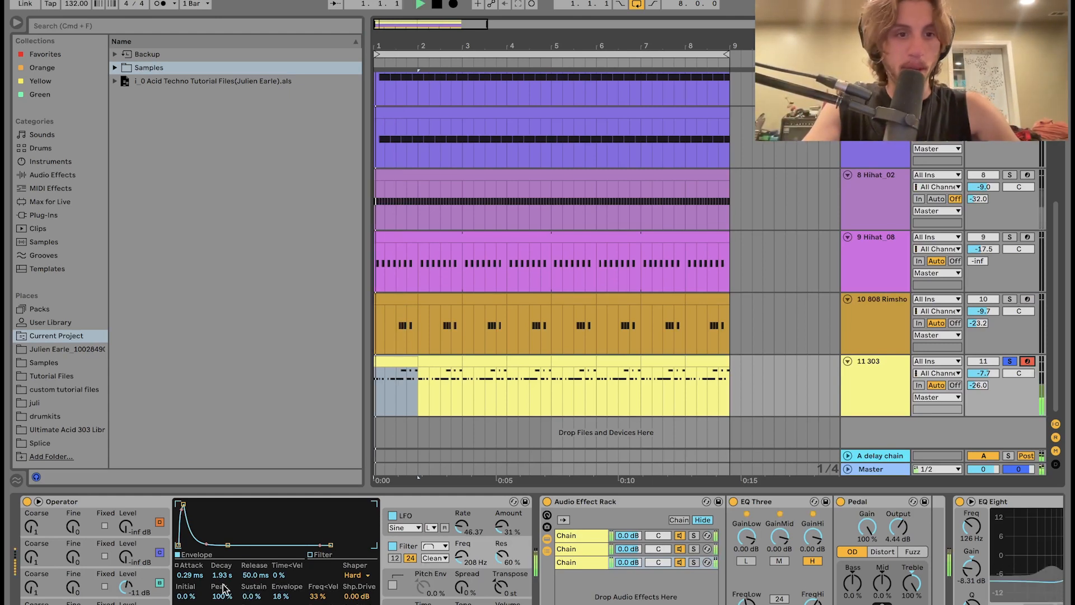
key("space")
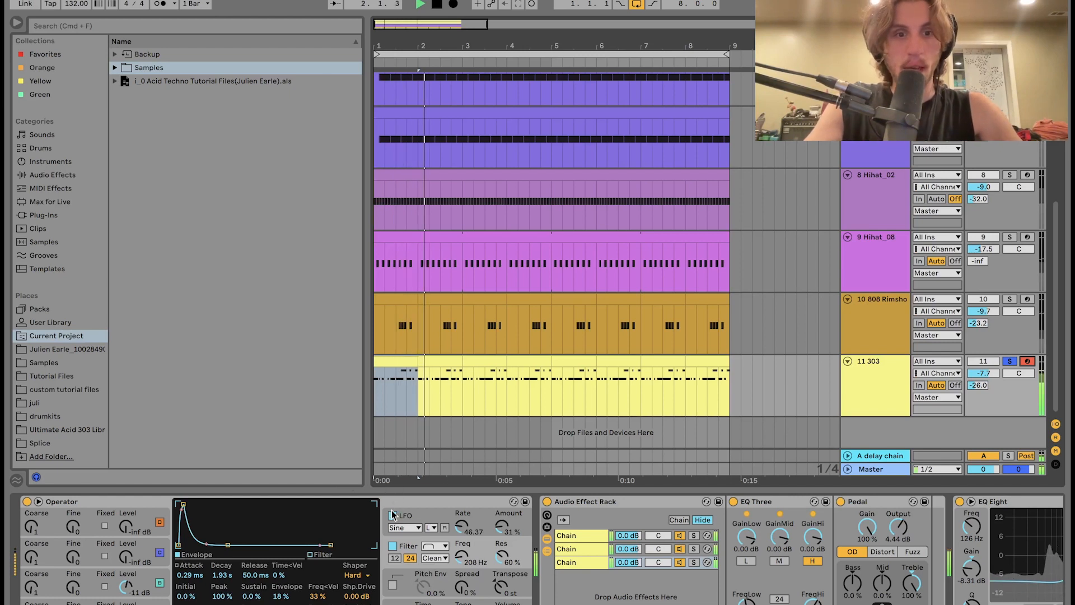
key("space")
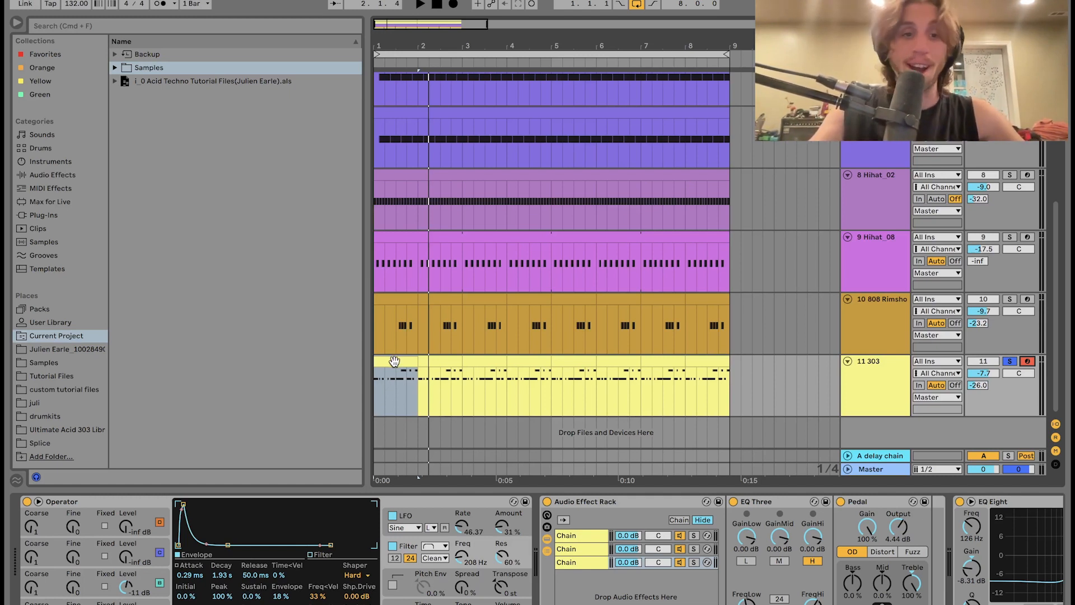
- Inspect Operator's LFO waveform options, then the devices inside the first and third chains of the Audio Effect Rack
left_click(418, 526)
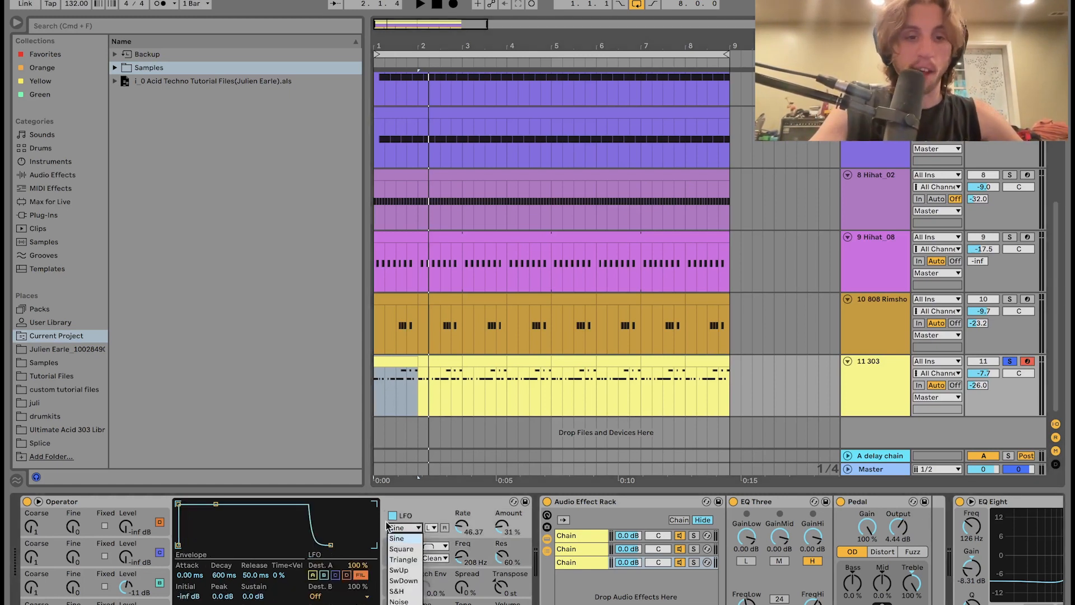
left_click(419, 508)
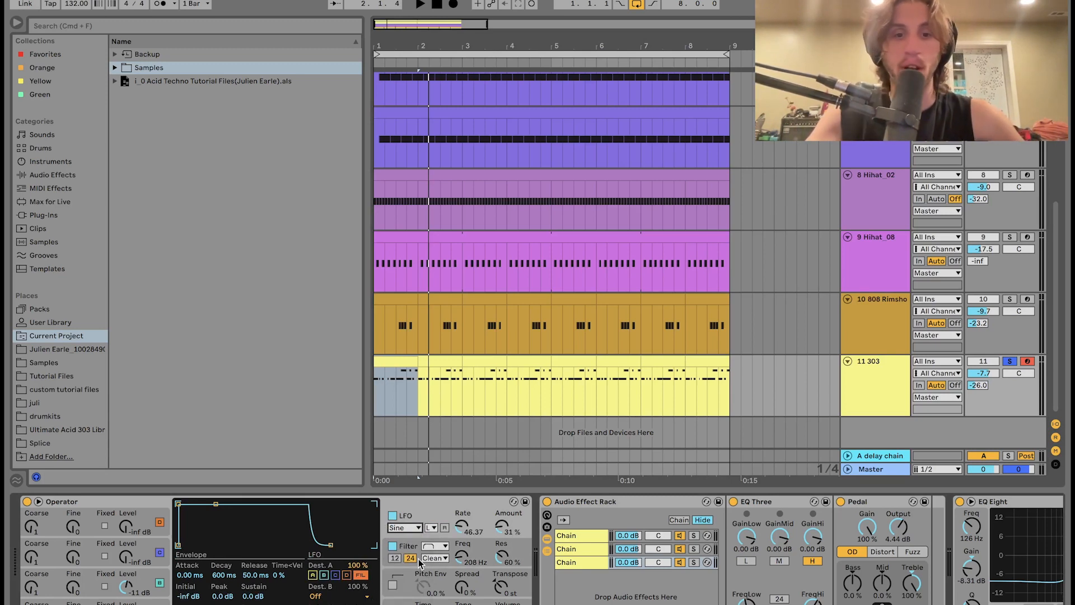
scroll(560, 548, "right", 5)
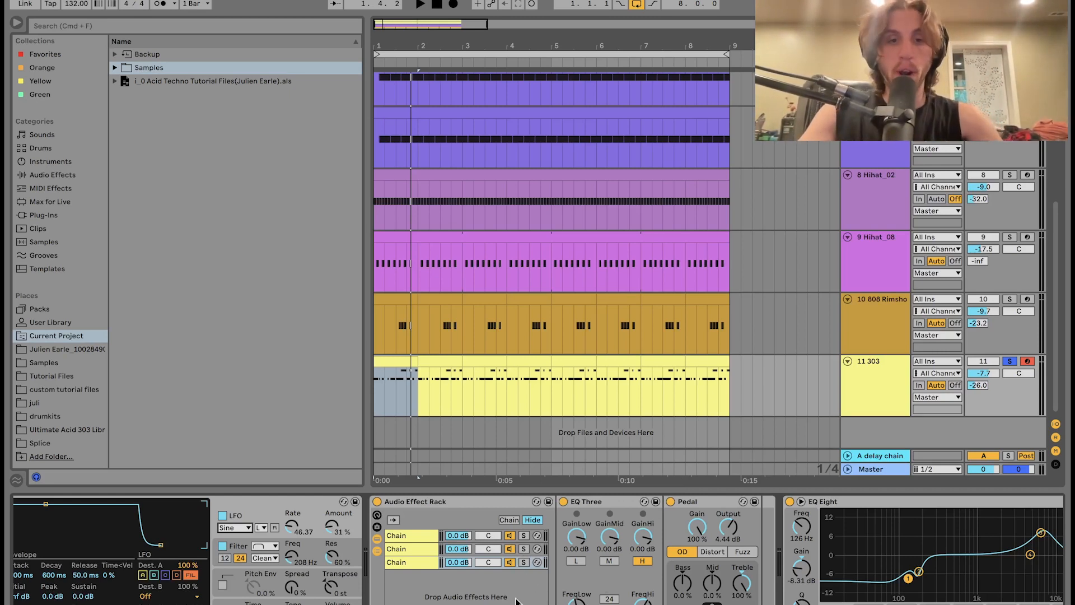
left_click(519, 538)
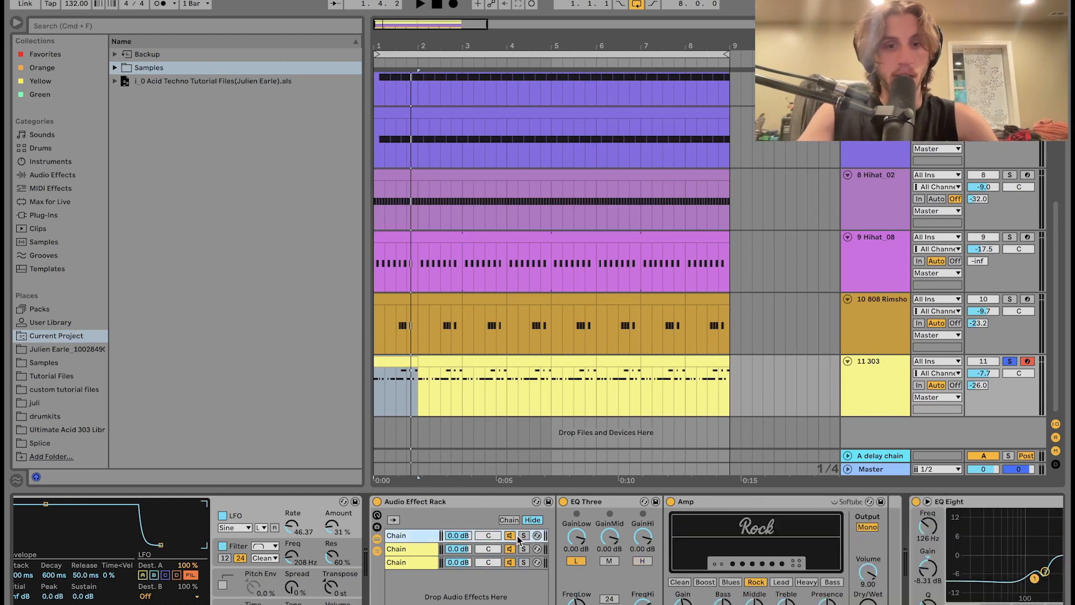
left_click(421, 562)
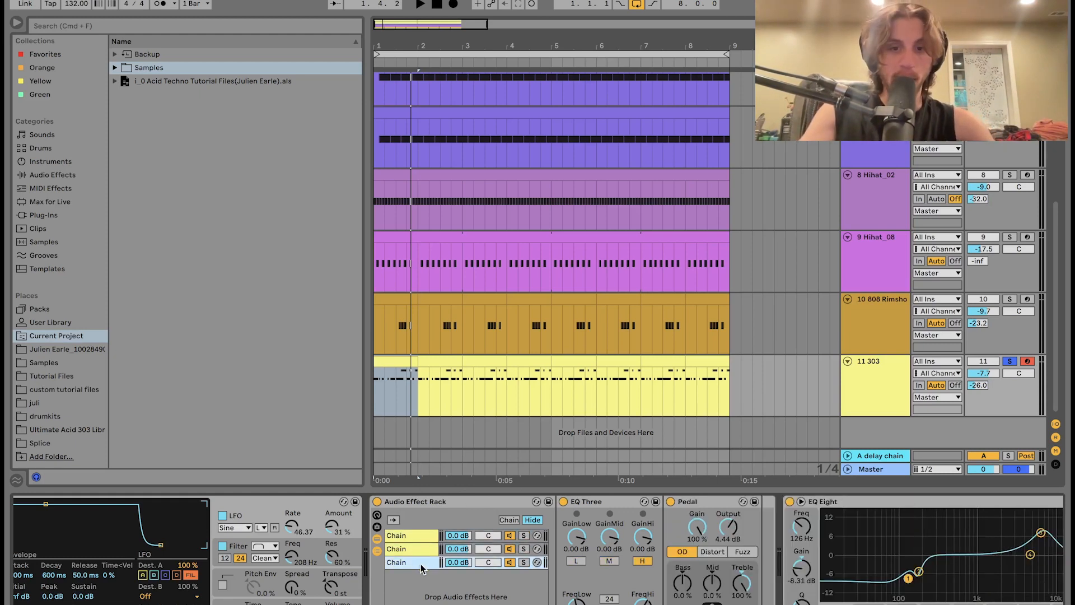
- Solo the Audio Effect Rack's first chain and audition the 303's low band through its Amp
left_click(524, 535)
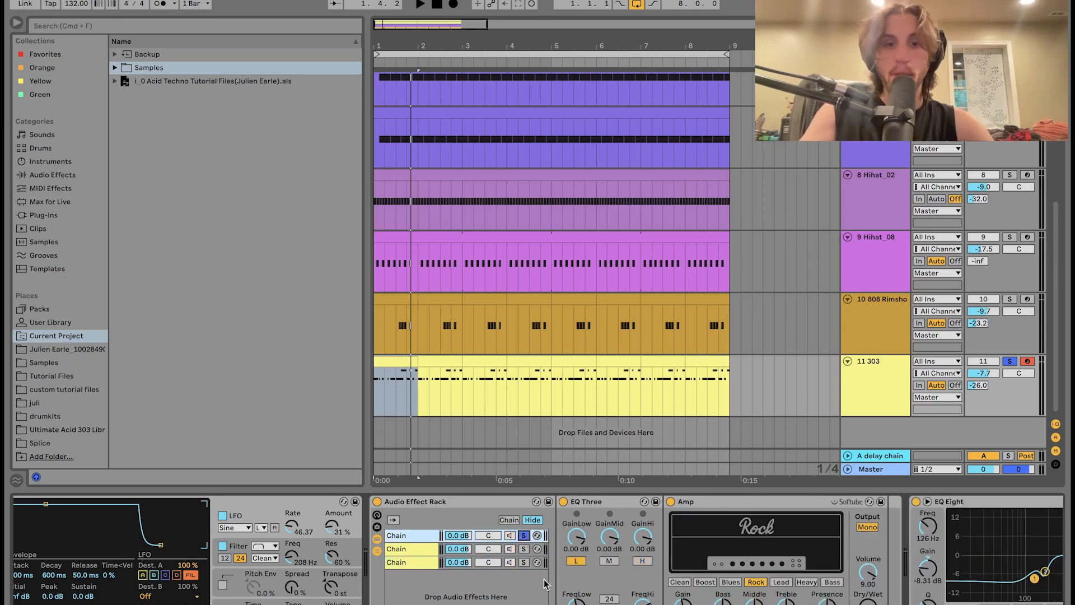
key("space")
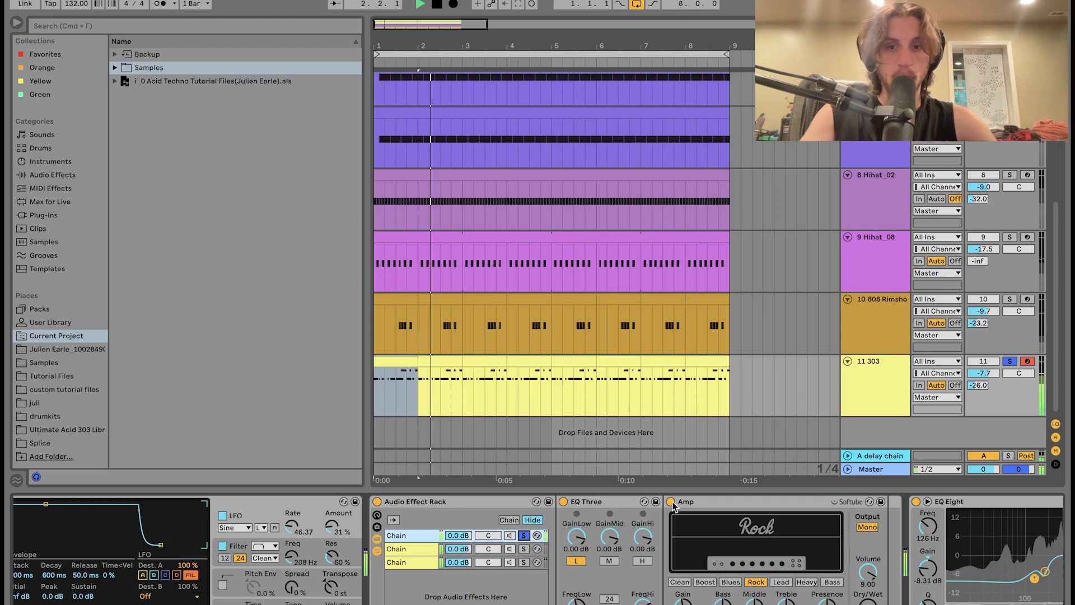
key("space")
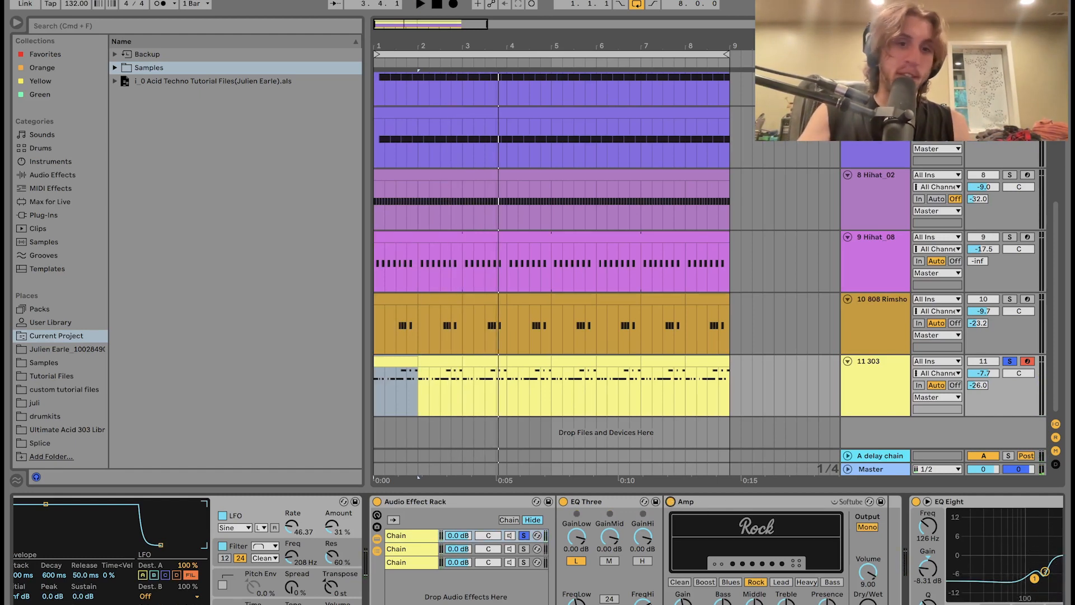
key("space")
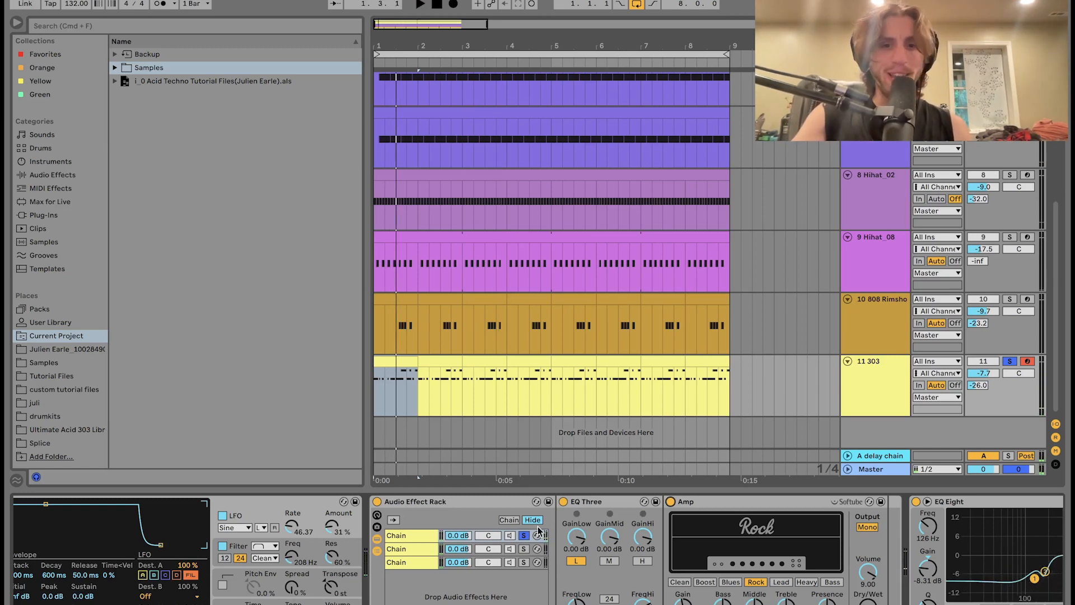
- Solo the rack's second chain instead and audition the 303's mid band through its Rock Amp
left_click(524, 549)
key("space")
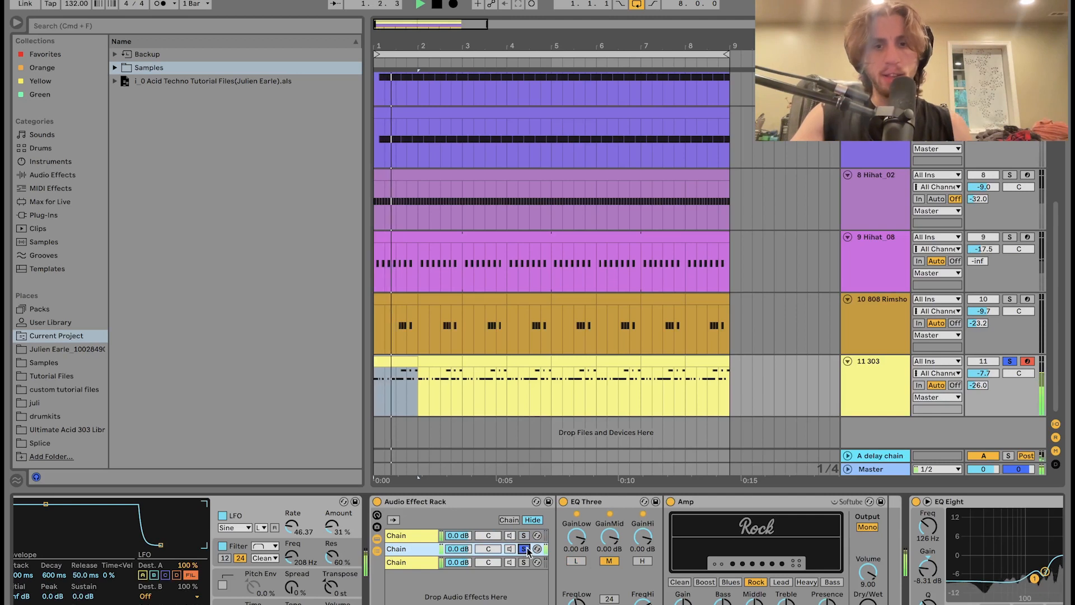
key("space")
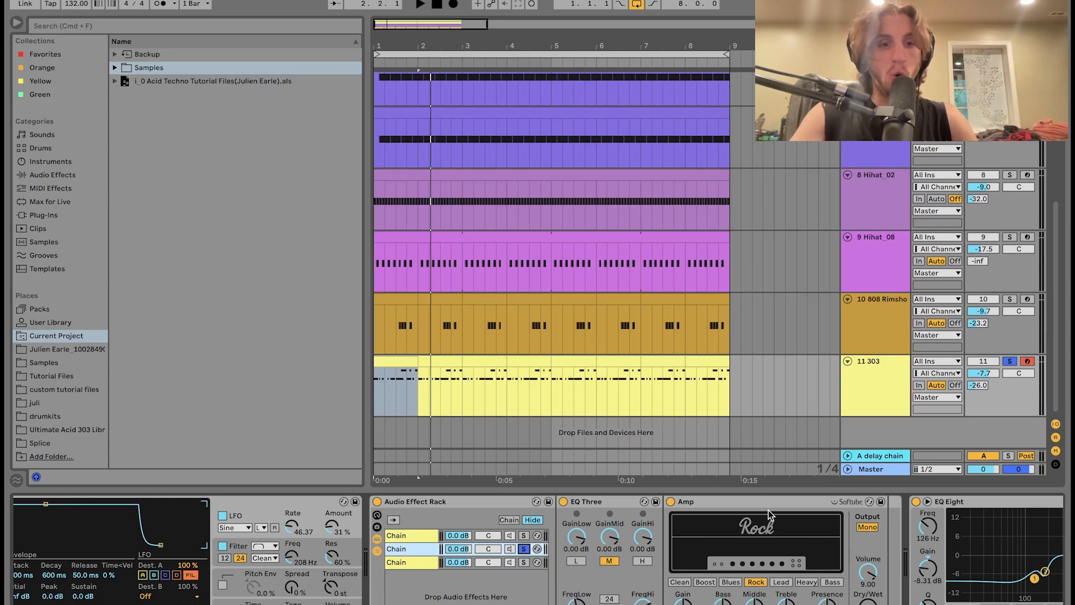
key("space")
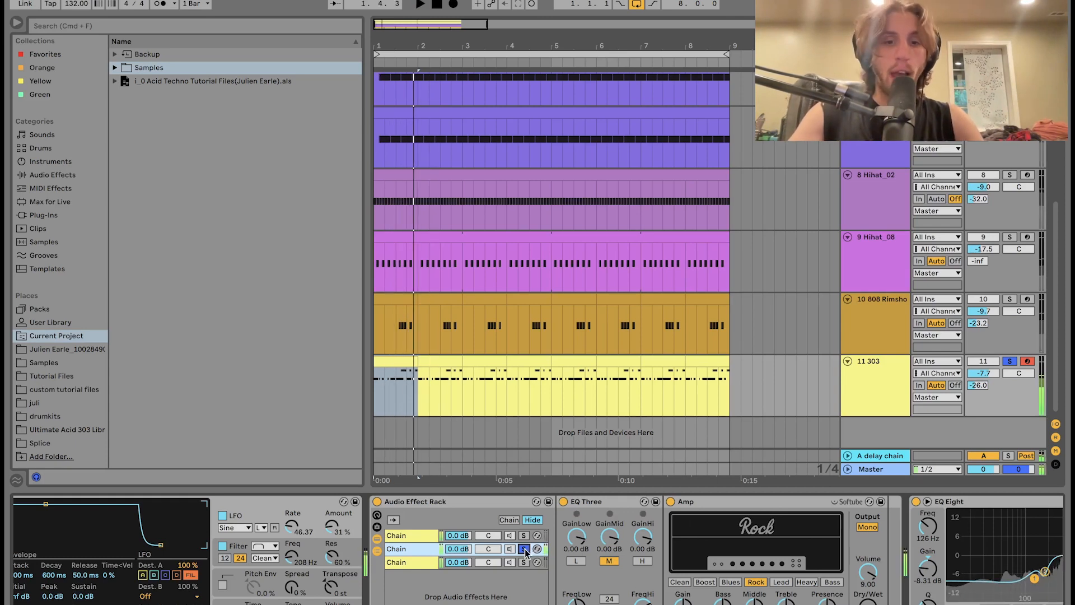
key("space")
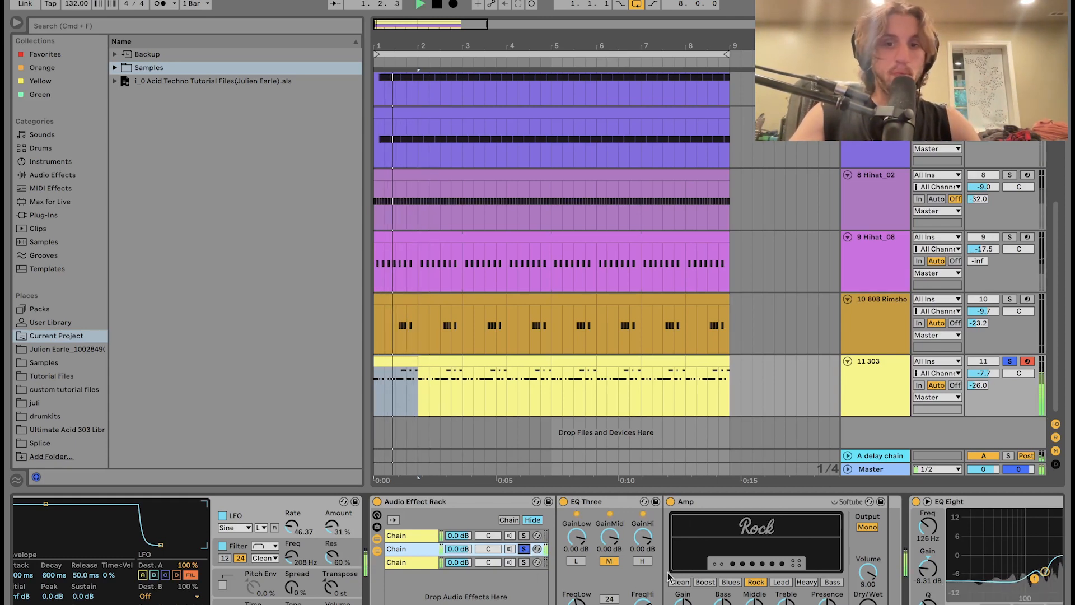
key("space")
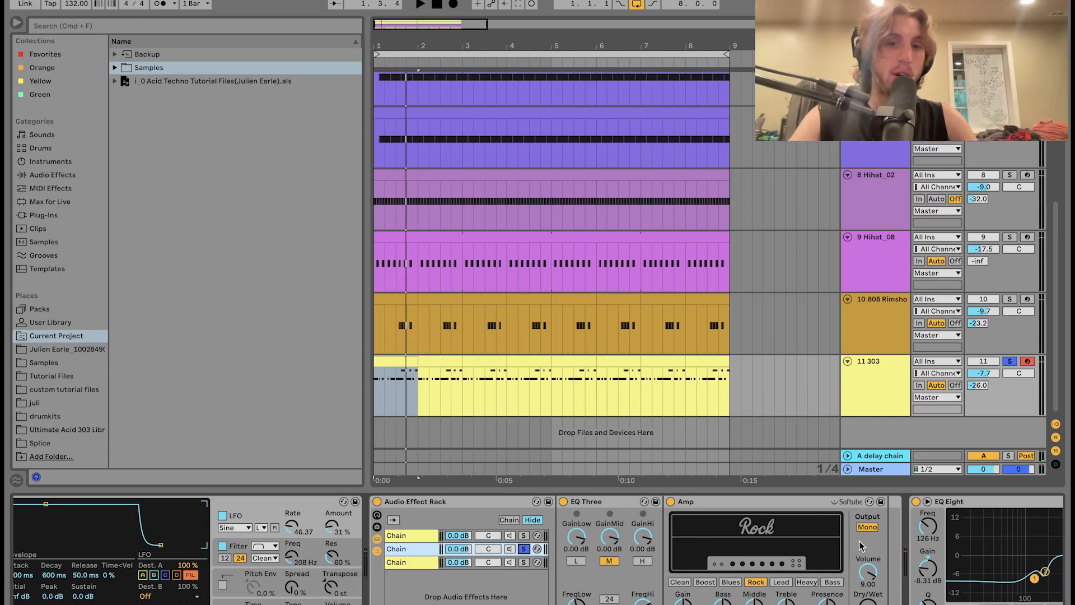
- Solo the rack's third chain instead and audition the 303's high band through its Pedal
left_click(523, 562)
key("space")
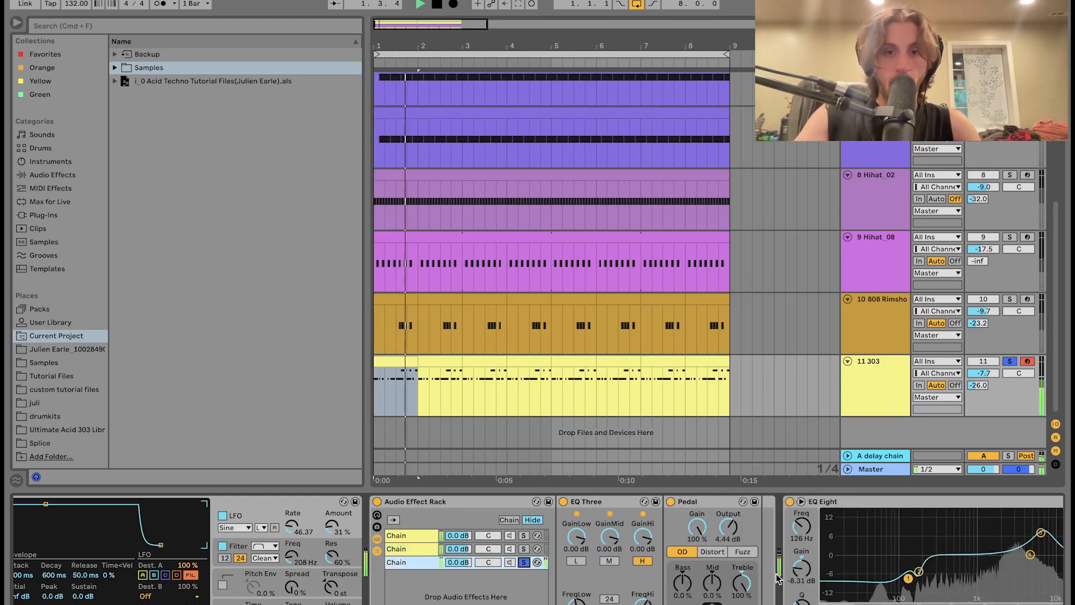
key("space")
key("space")
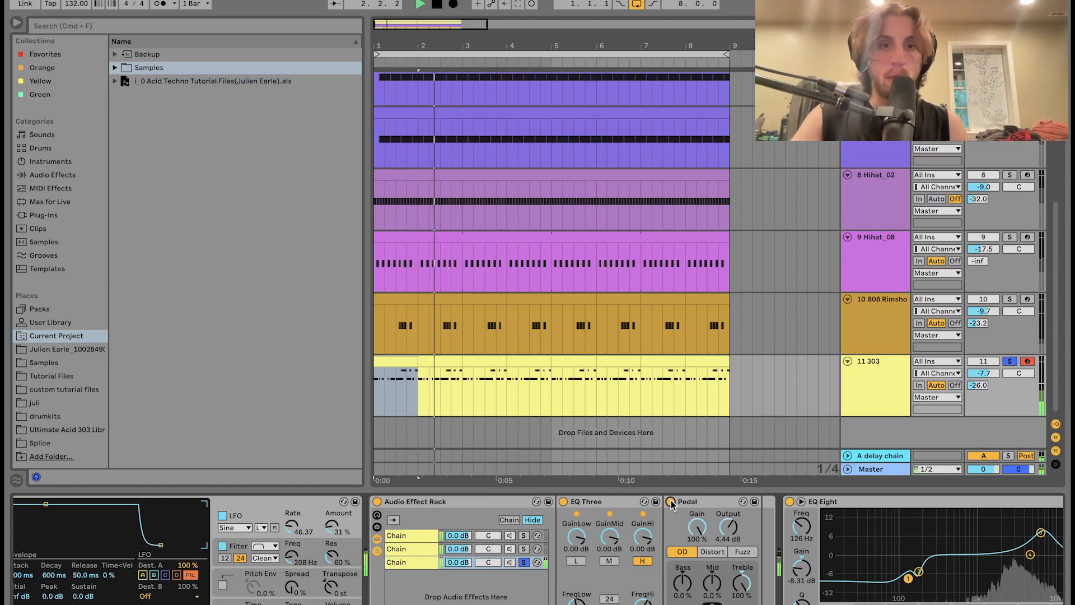
- Unsolo the third chain and audition the 303 with all three rack chains combined
left_click(524, 562)
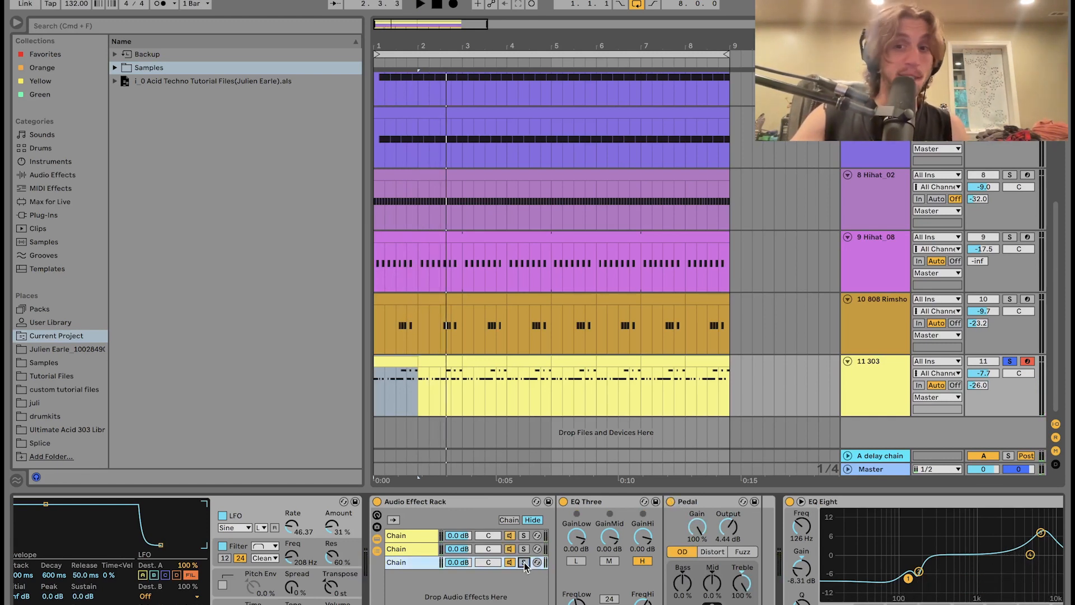
key("space")
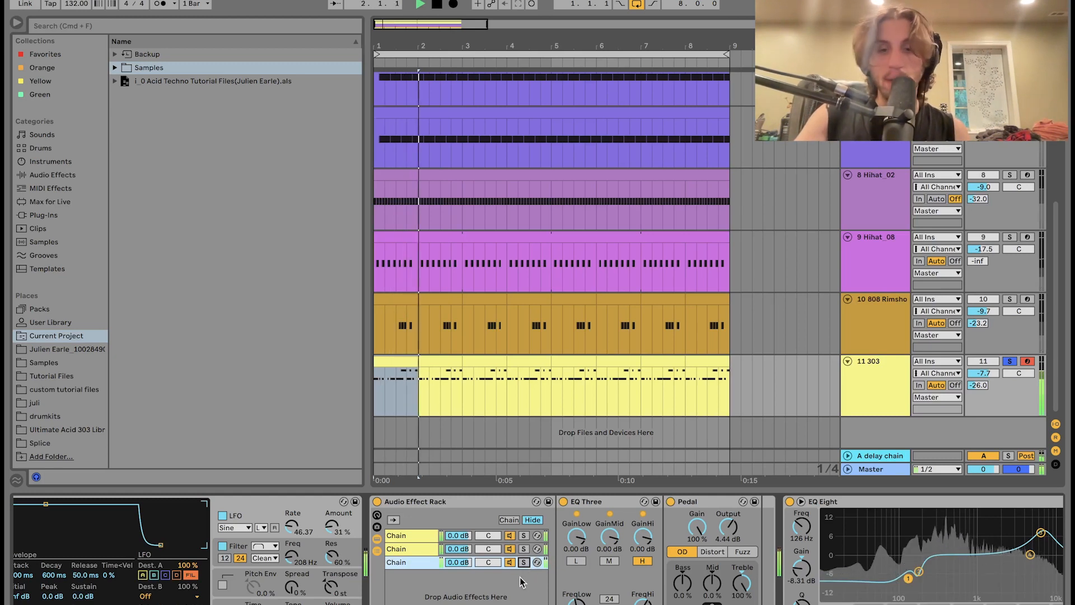
key("space")
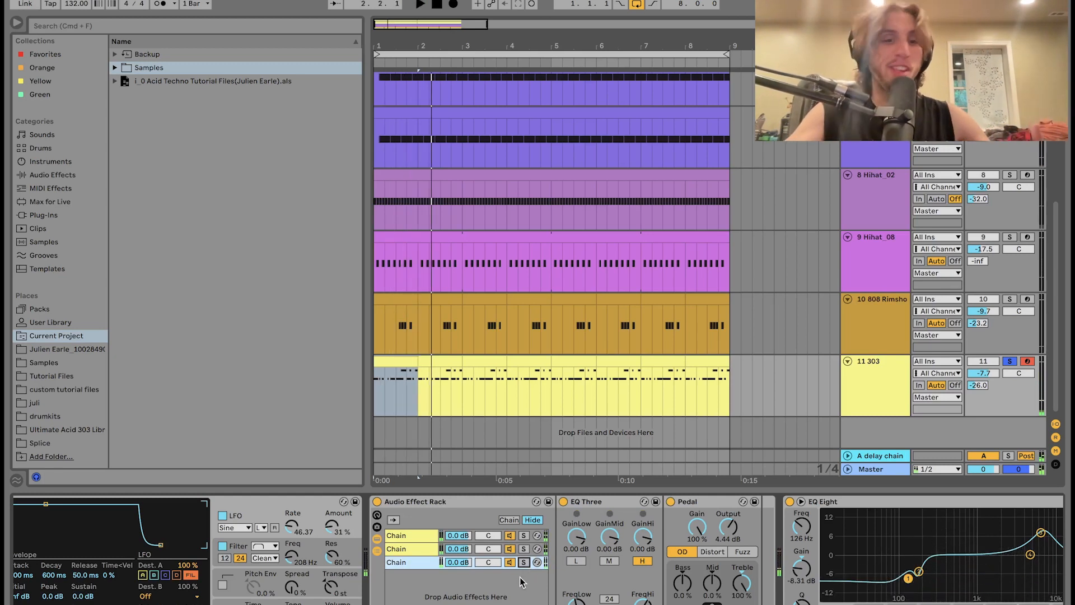
- Try bypassing the Audio Effect Rack and inserting a single Amp effect directly before it
left_click(377, 502)
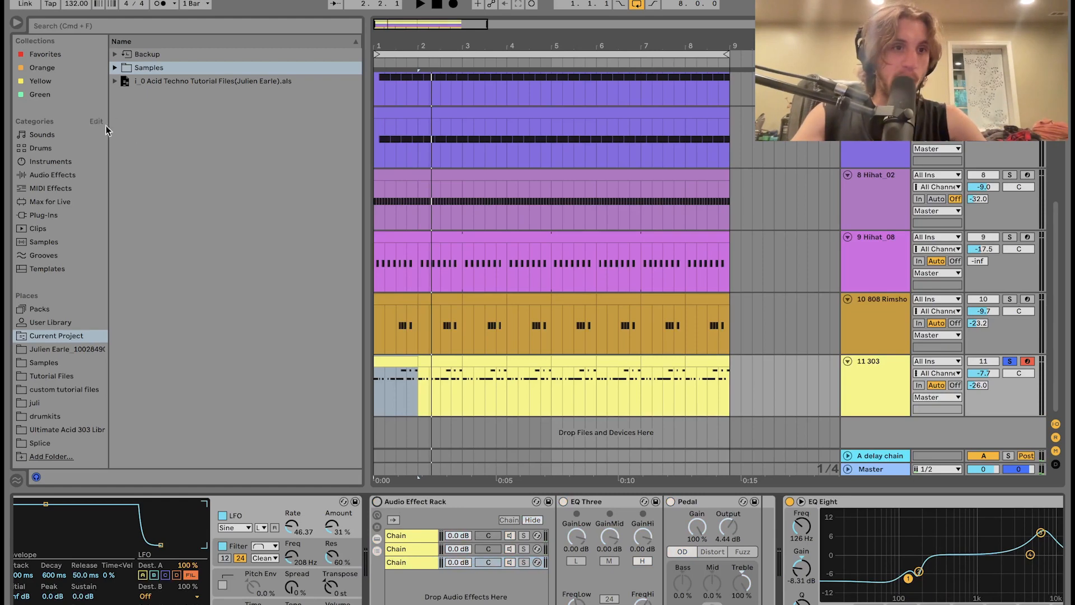
left_click(46, 174)
left_click_drag(141, 68, 375, 554)
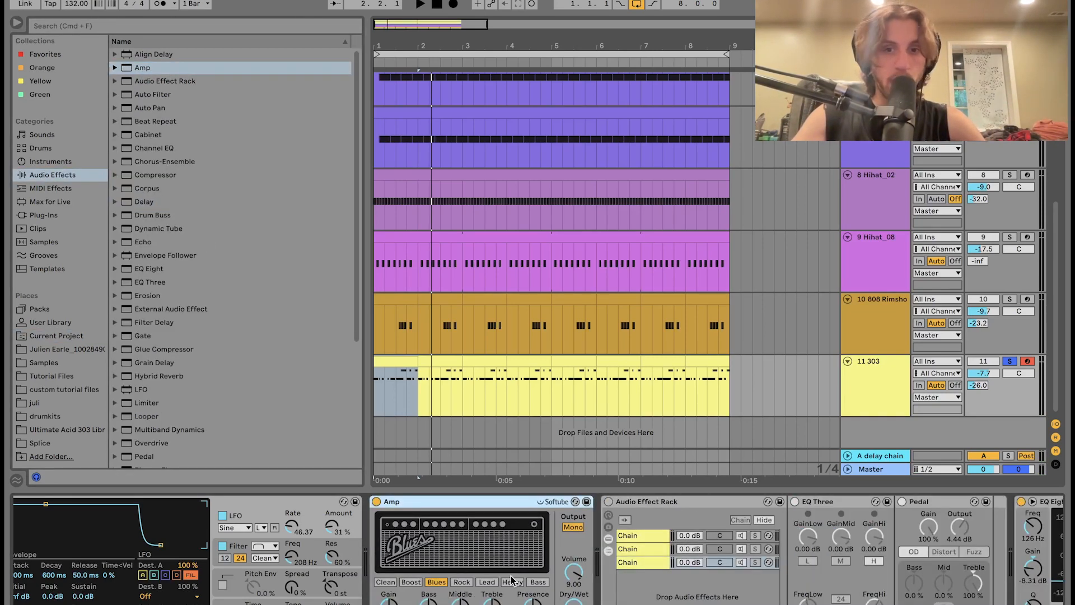
- Try the inserted Amp's Rock, Lead, Heavy and Blues models on the 303 during playback
left_click(469, 582)
key("space")
left_click(486, 581)
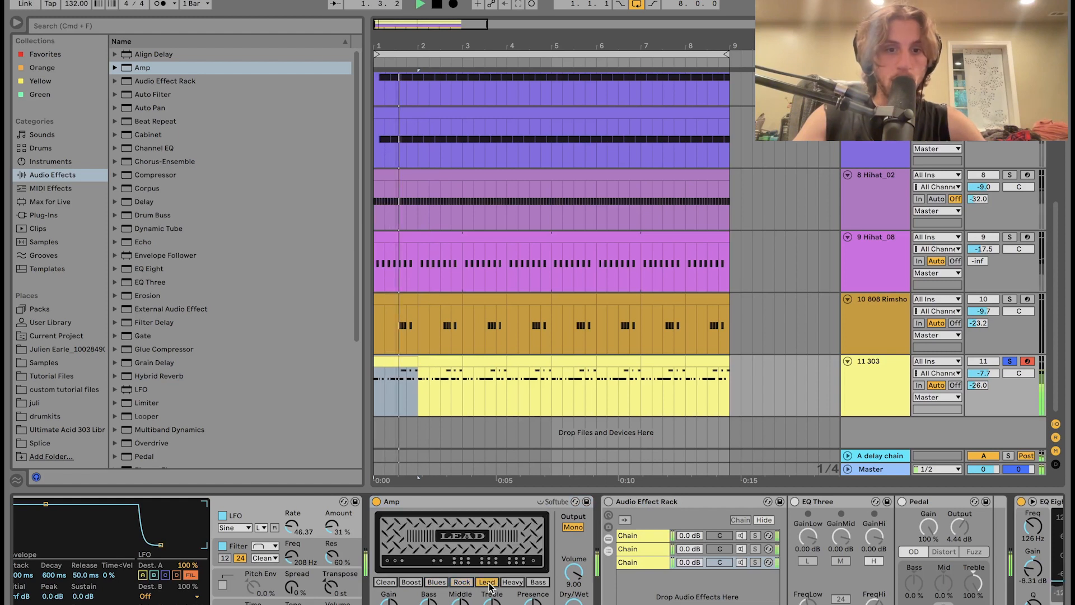
left_click(512, 582)
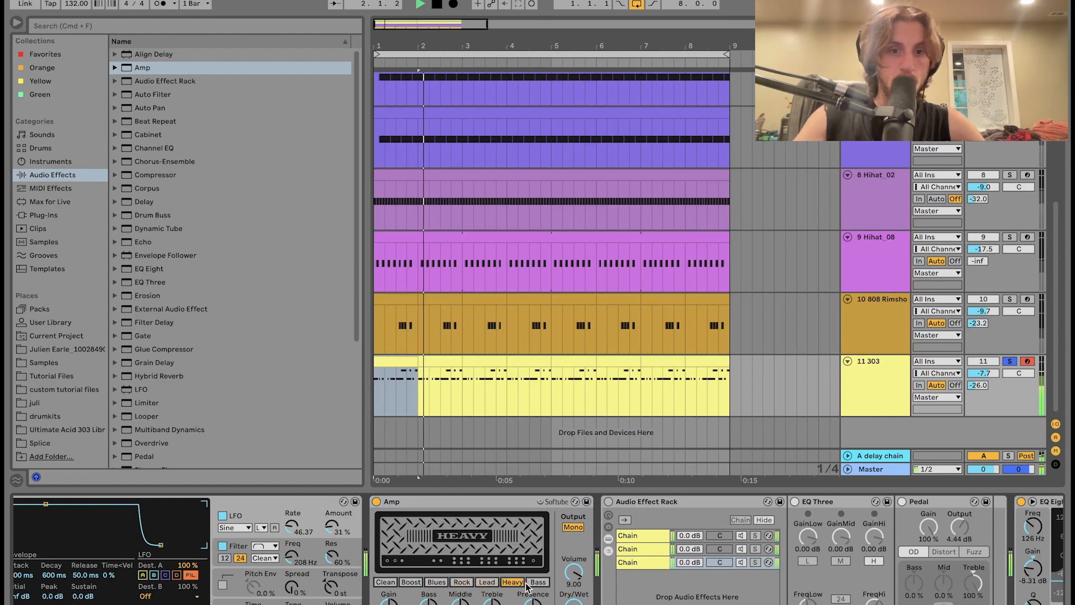
left_click(463, 582)
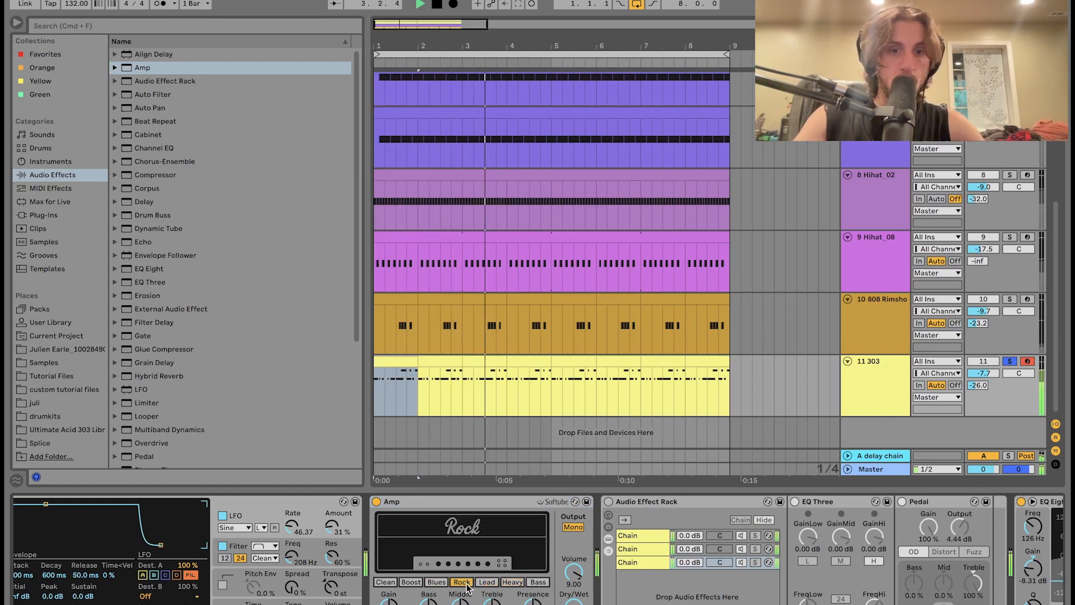
left_click(431, 583)
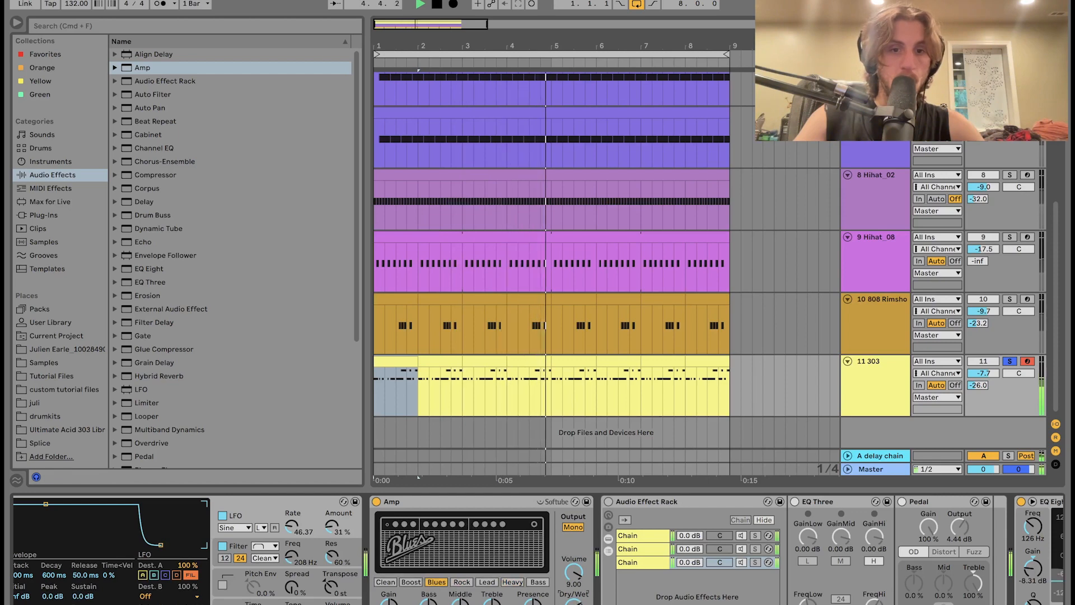
- Delete the inserted Amp and reactivate the Audio Effect Rack, auditioning the 303 through its multiband distortion
left_click(483, 507)
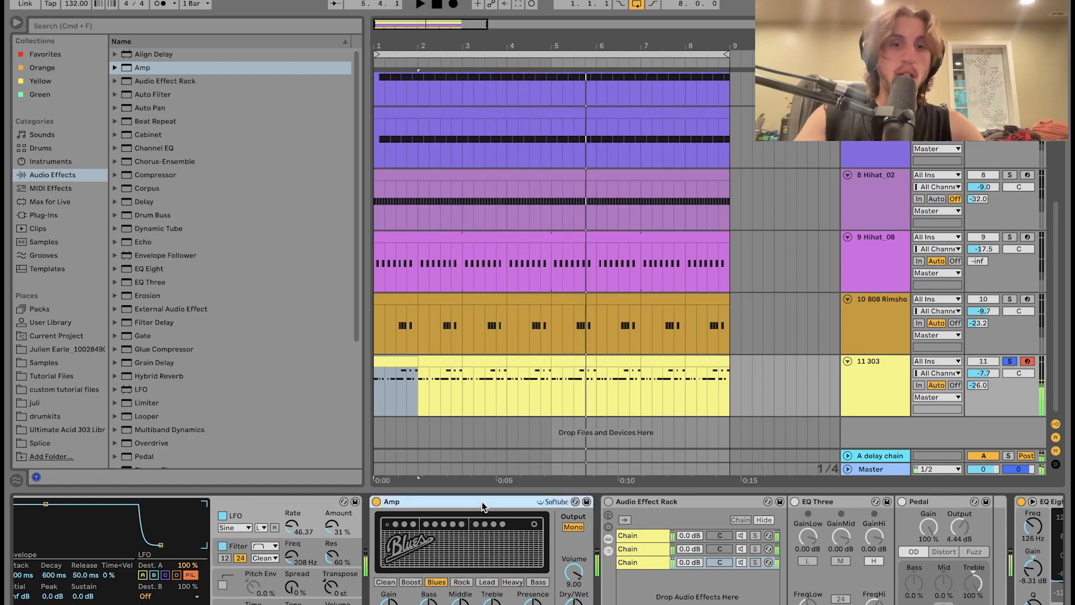
key("Delete")
key("space")
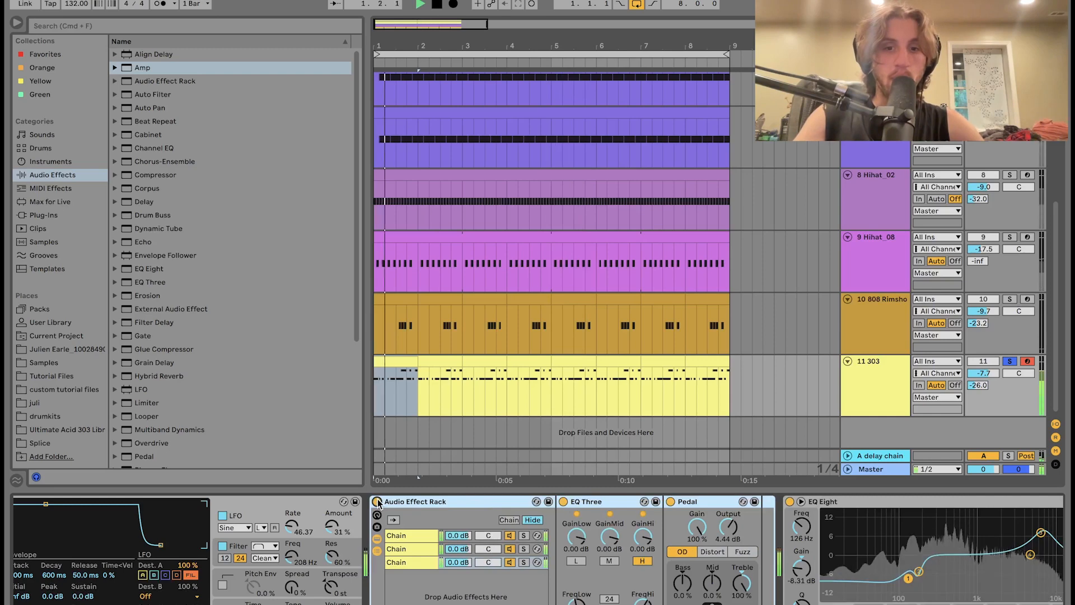
key("space")
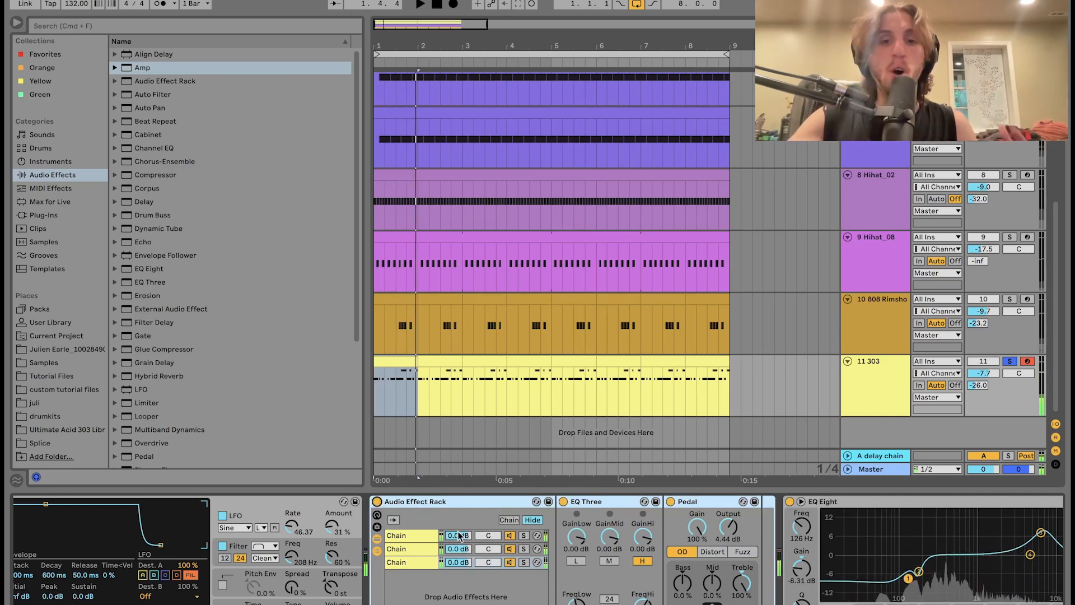
- Delete the switched-off Delay between the EQ Eight and the Overdrive in the 303 track's device chain
scroll(458, 535, "right", 3)
scroll(458, 535, "right", 2)
key("space")
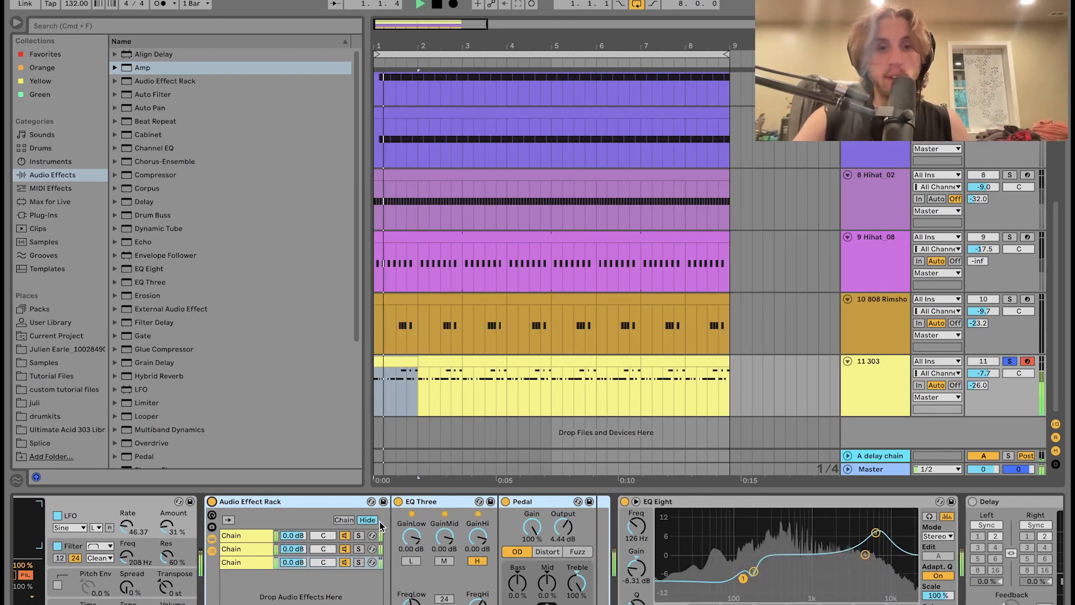
scroll(381, 526, "right", 2)
scroll(380, 527, "right", 5)
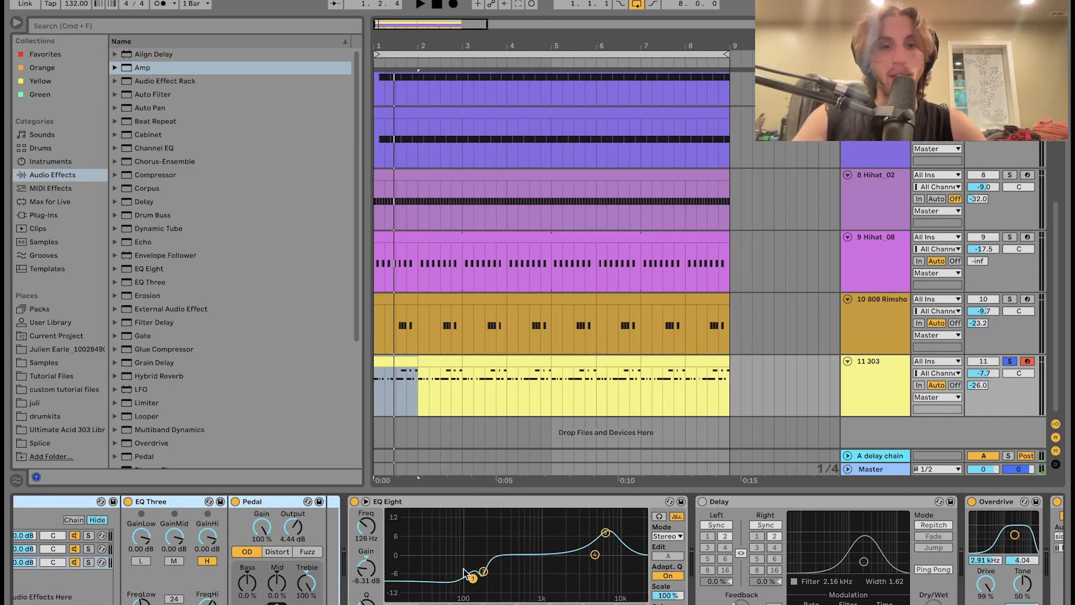
scroll(464, 573, "right", 4)
scroll(474, 537, "right", 4)
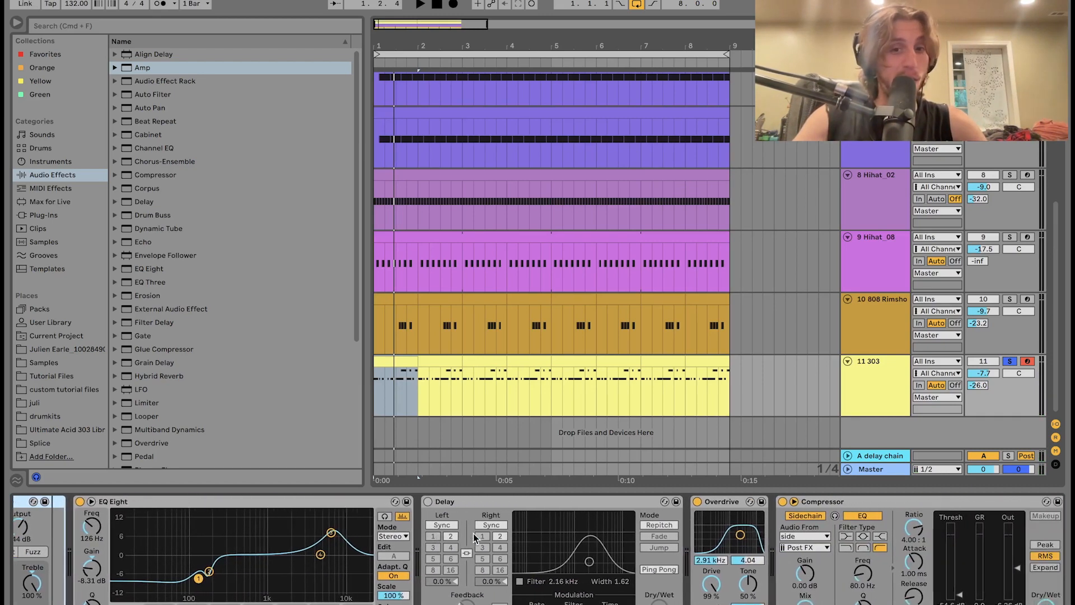
left_click(498, 506)
key("Delete")
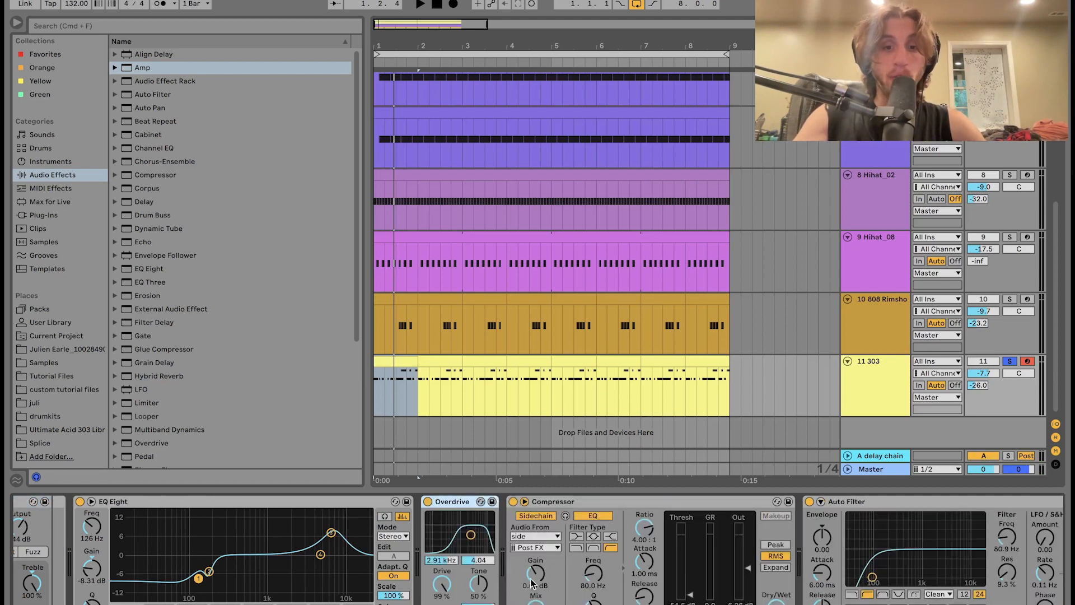
- Audition the 303 with the Overdrive bypassed and reactivated during playback
key("space")
left_click(427, 502)
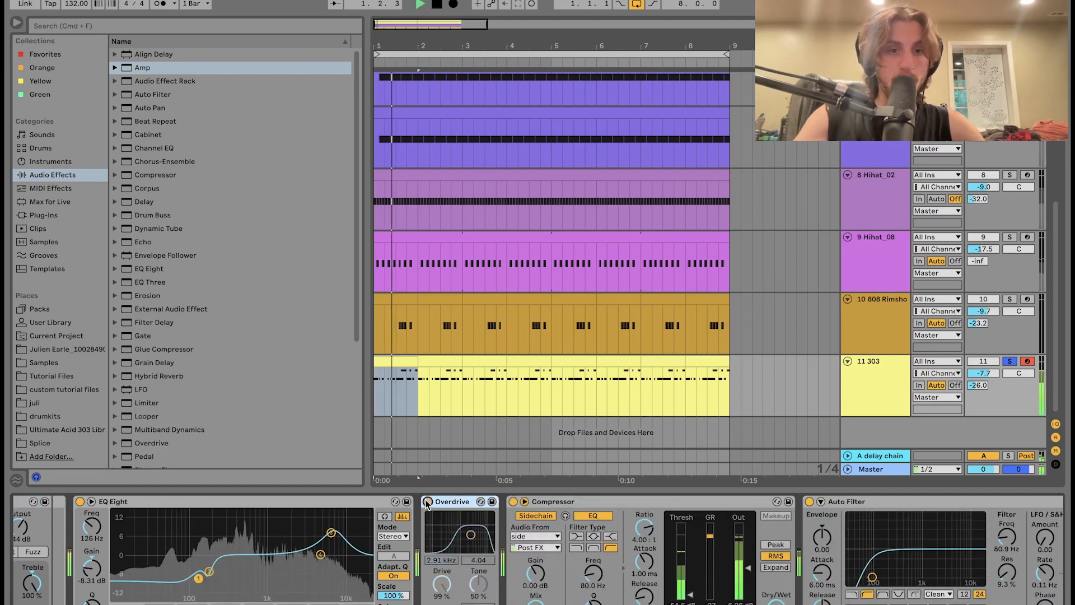
left_click(427, 502)
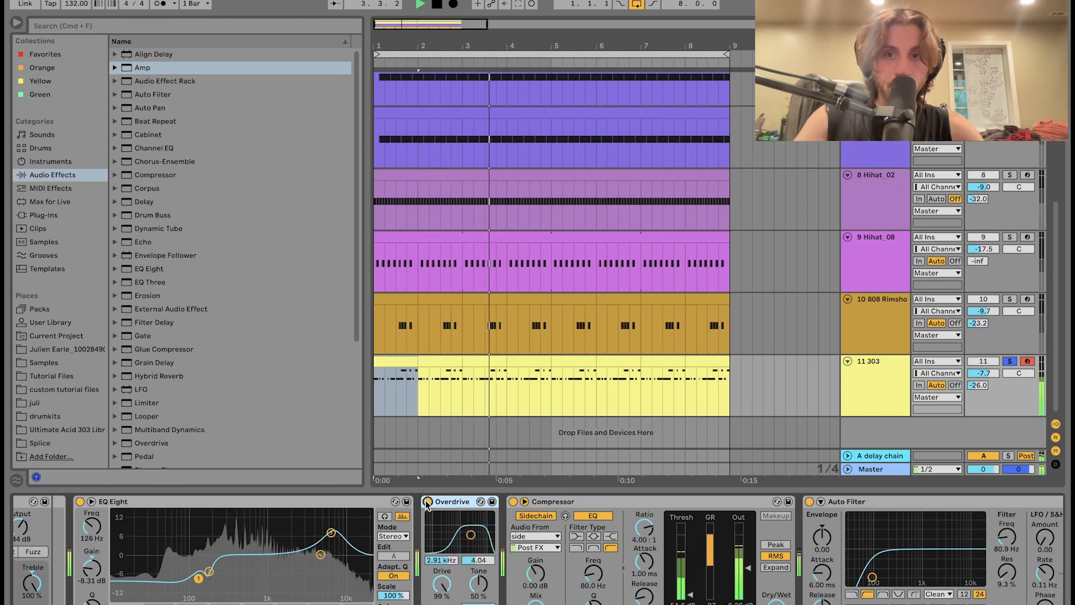
key("space")
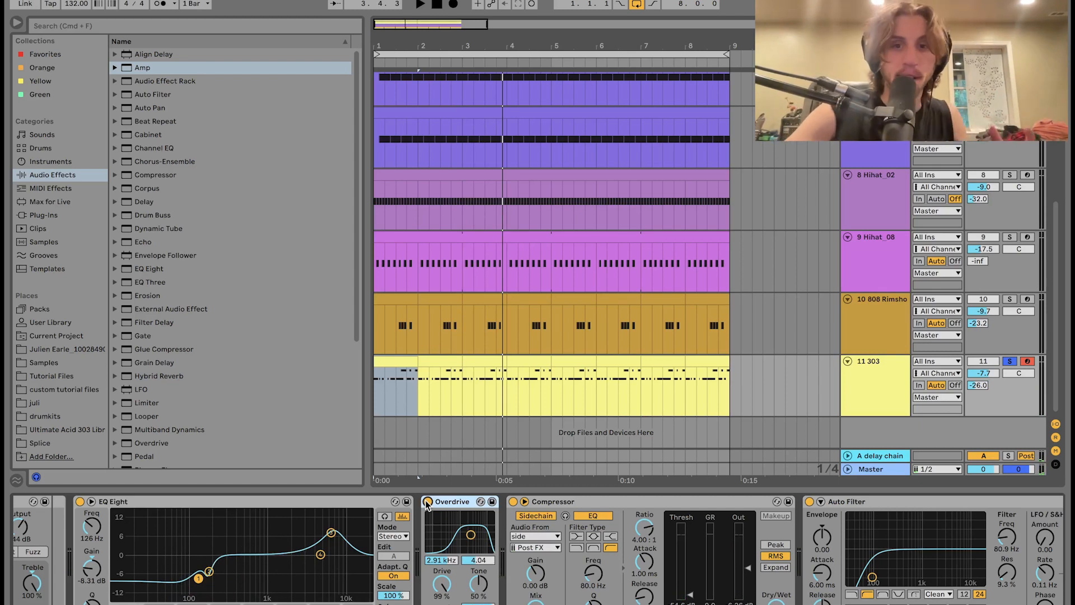
- Audition the 303 through the sidechained Compressor and the Auto Filter at the end of its chain
key("space")
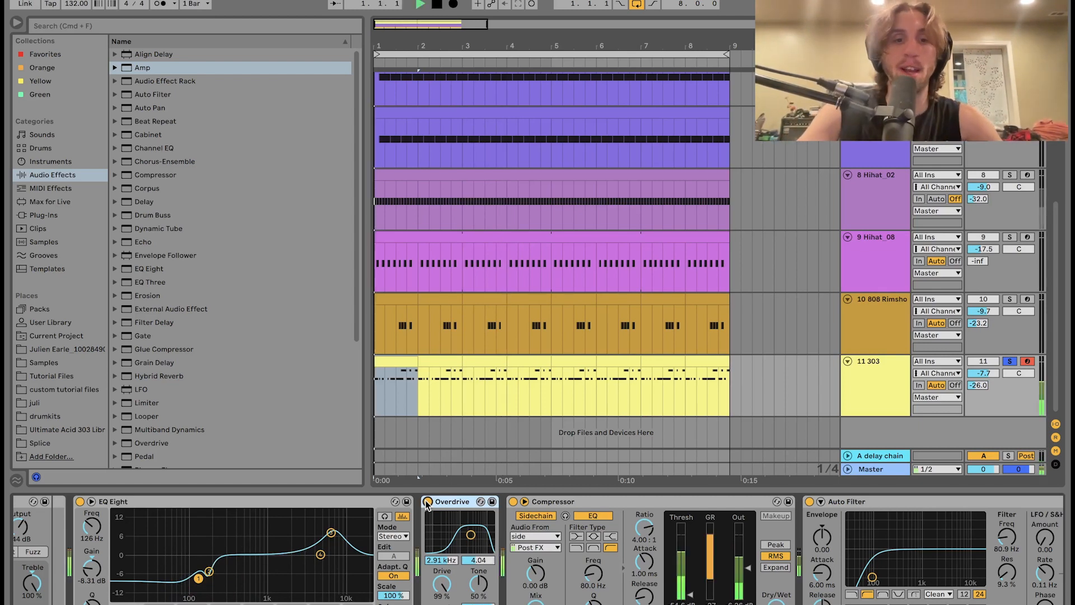
scroll(549, 569, "right", 3)
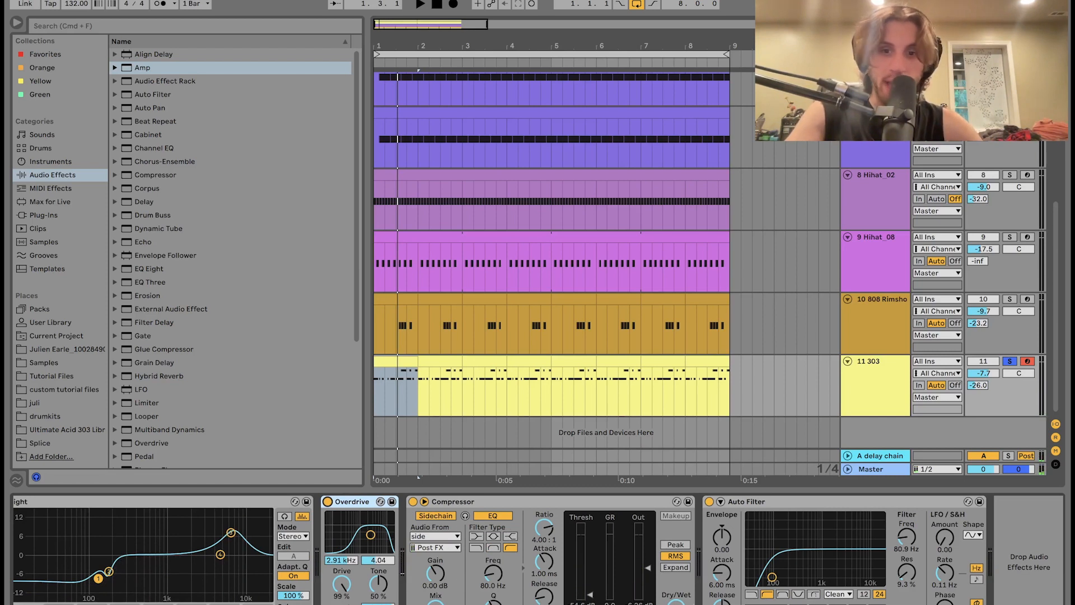
key("space")
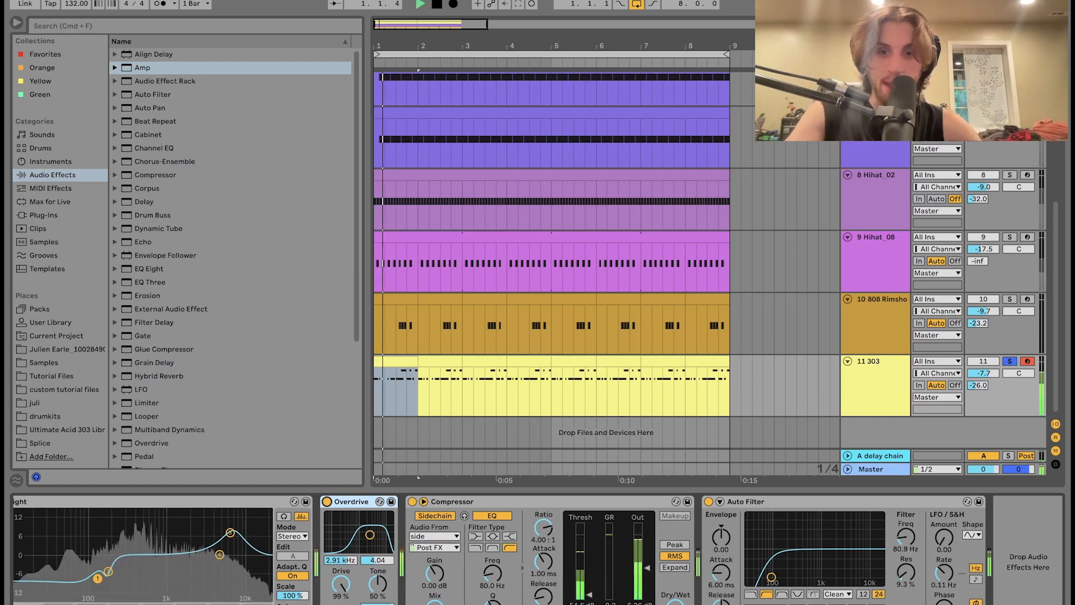
key("space")
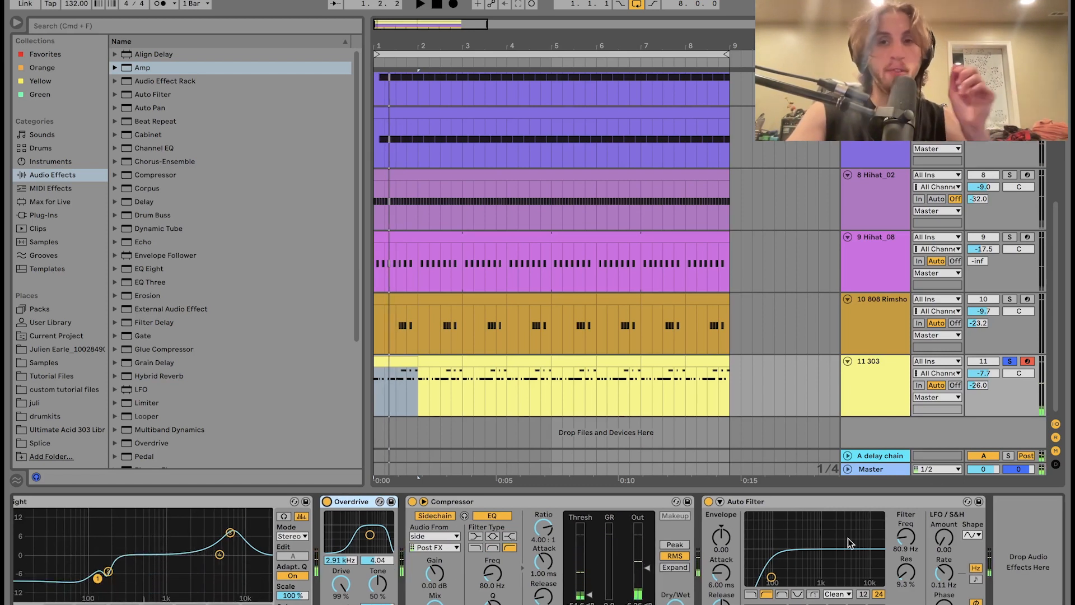
scroll(834, 347, "up", 5)
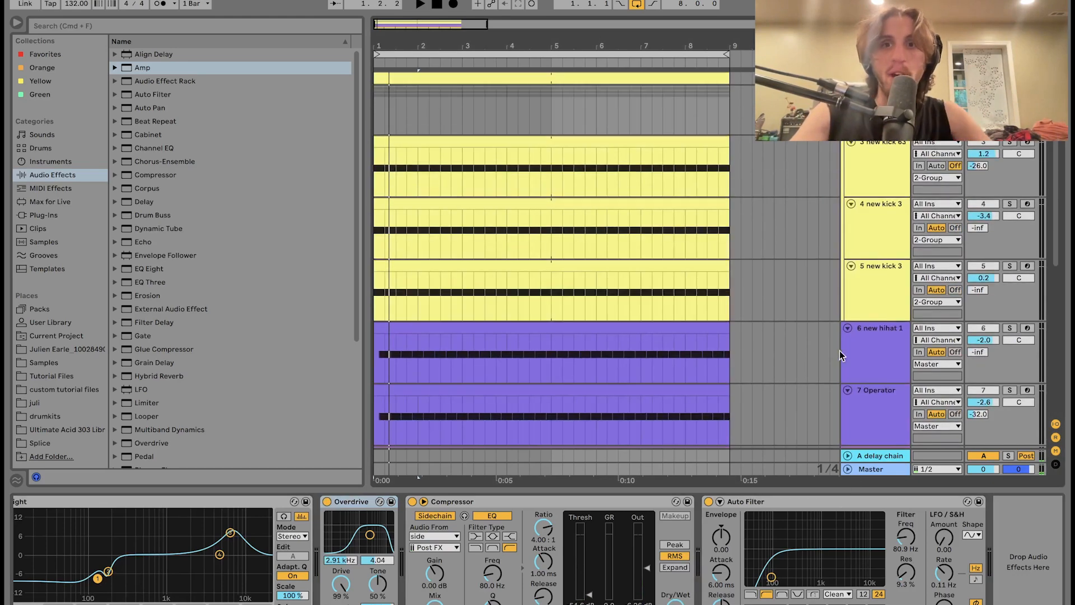
- Try the Auto Filter at 271 Hz with 20% resonance on the 303, and undo the change for comparison
left_click_drag(772, 576, 795, 571)
key("space")
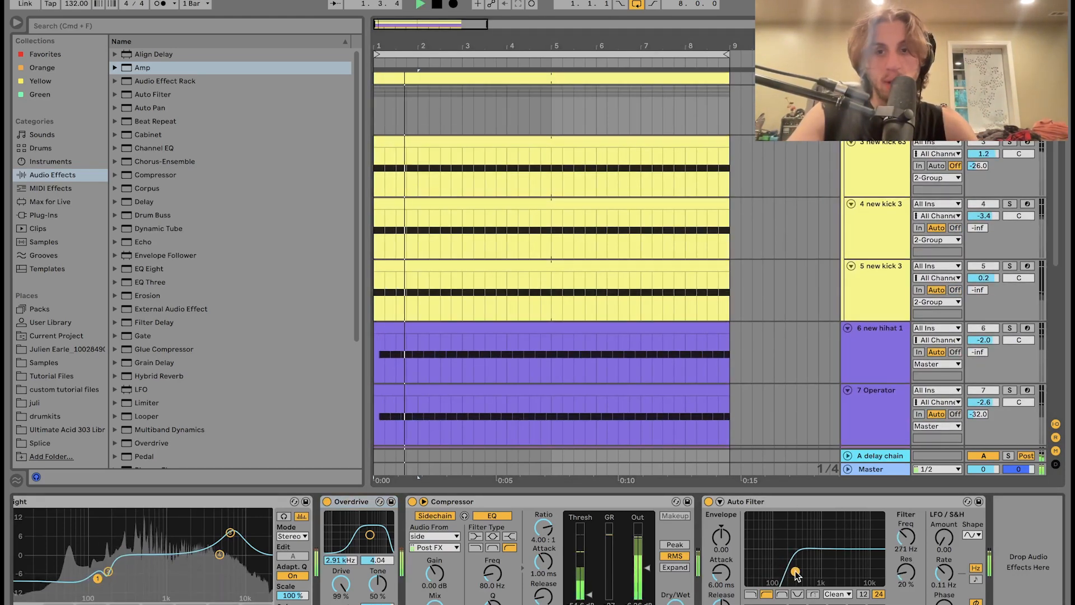
key("super+z")
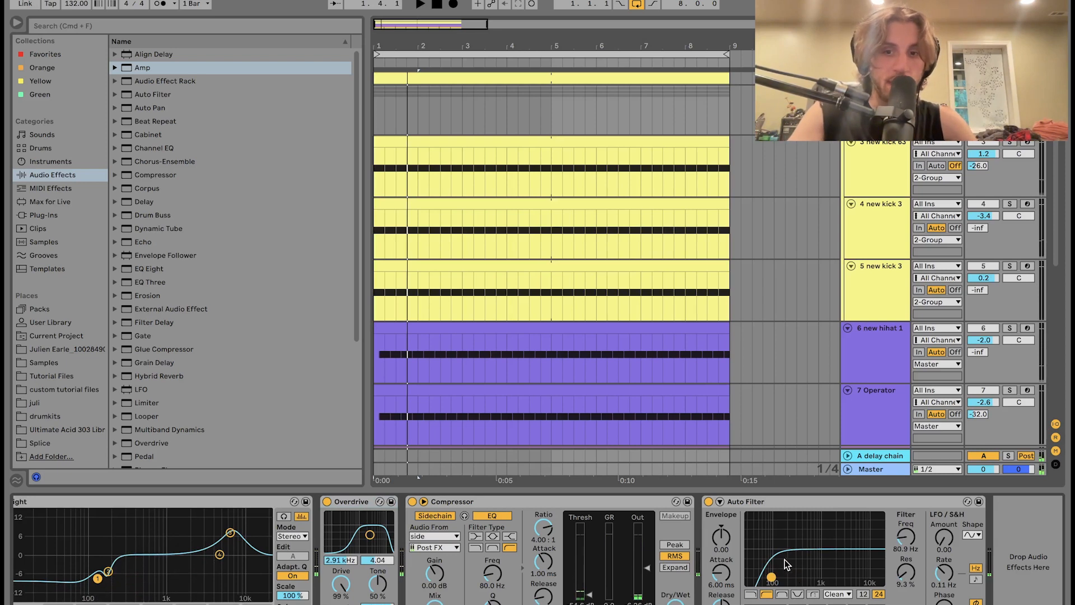
key("space")
key("space")
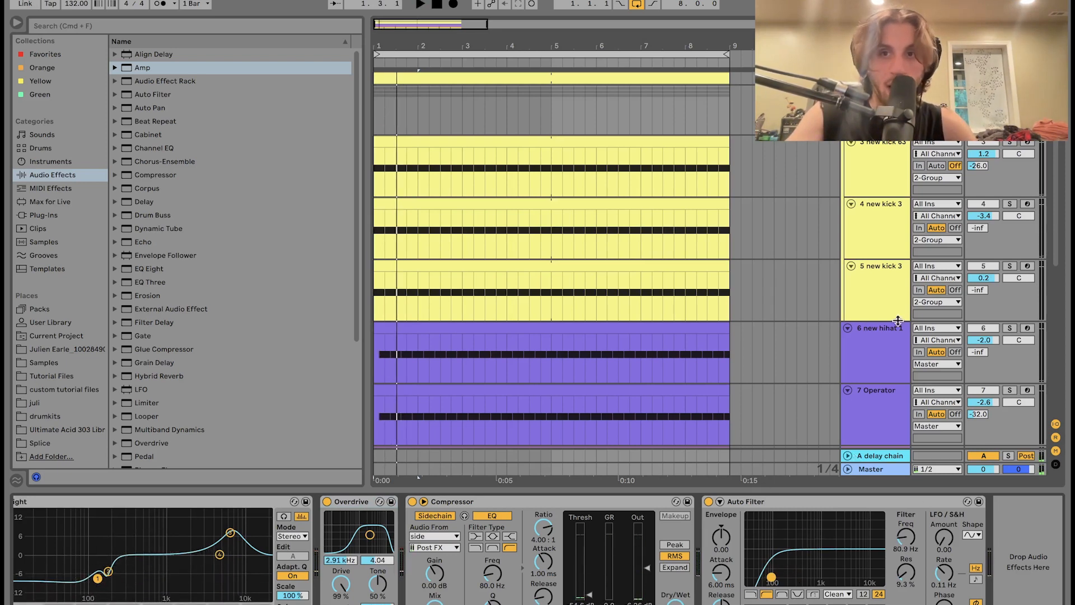
- Solo the kick group alongside the 303 to audition them together, and clear the solos to play the full mix
left_click(1009, 91)
key("space")
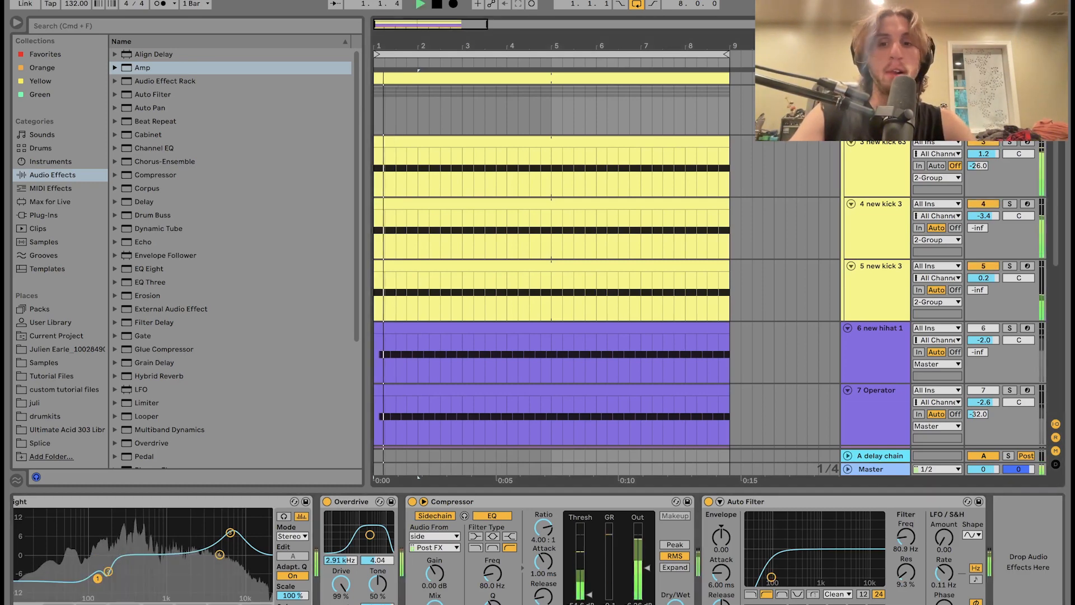
scroll(1016, 291, "down", 5)
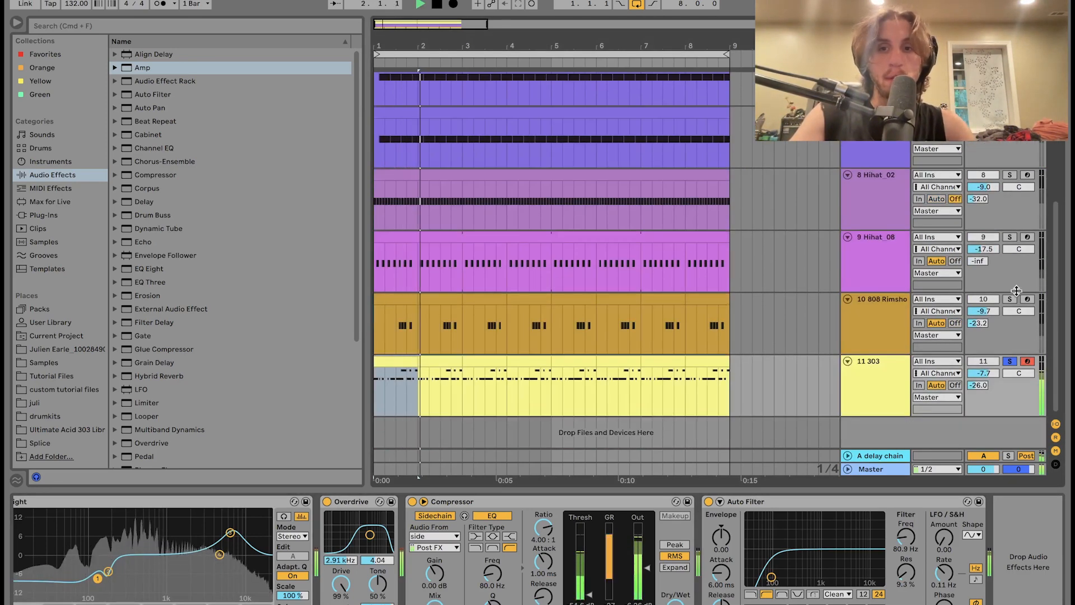
left_click(1010, 361)
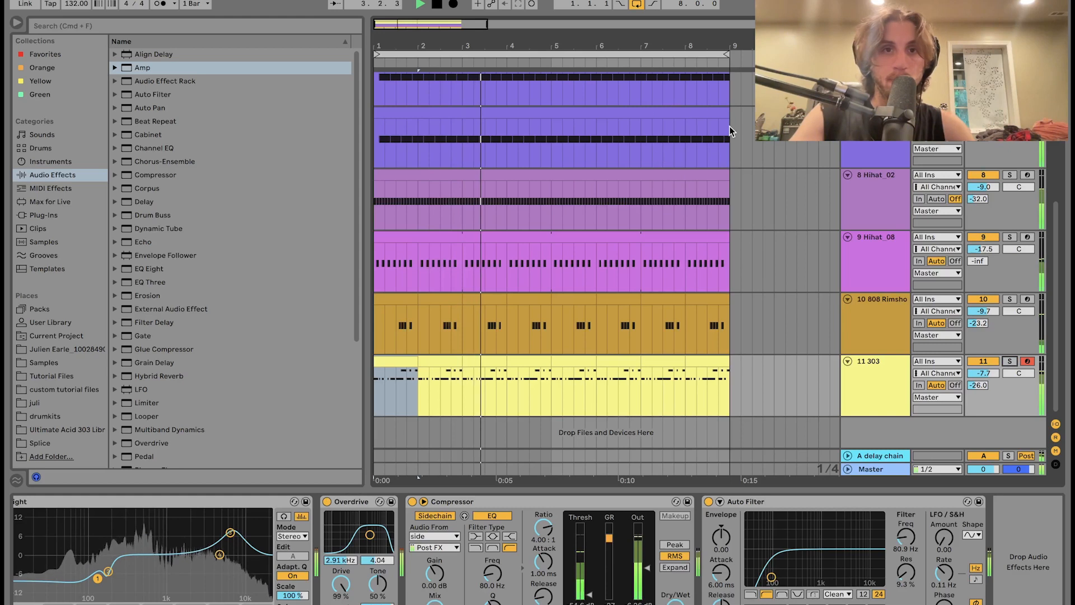
key("space")
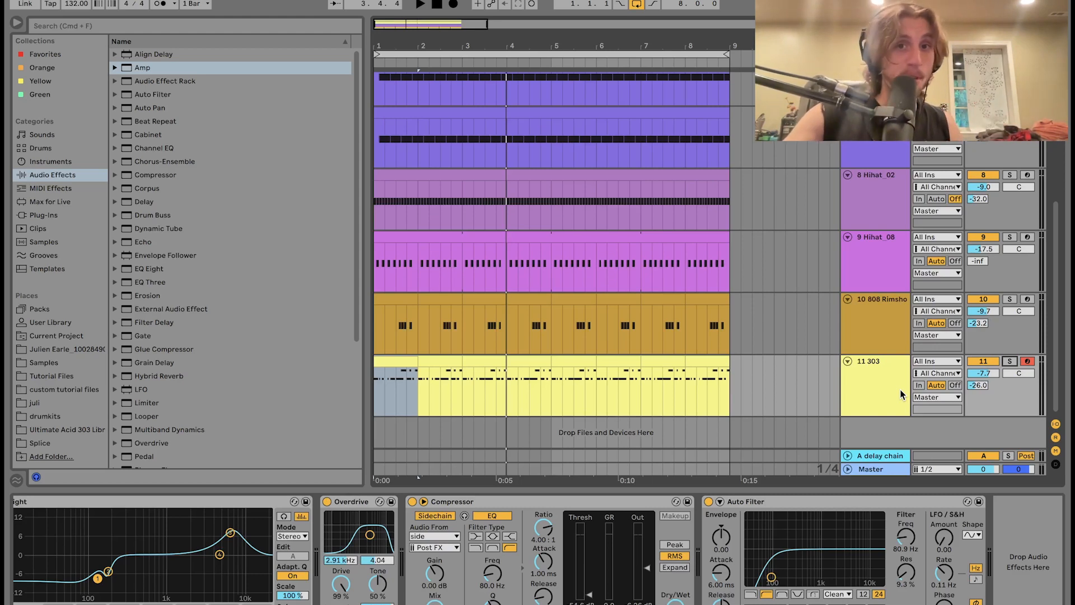
- Select all tracks in the arrangement and fold them to their minimum height
left_click(883, 380)
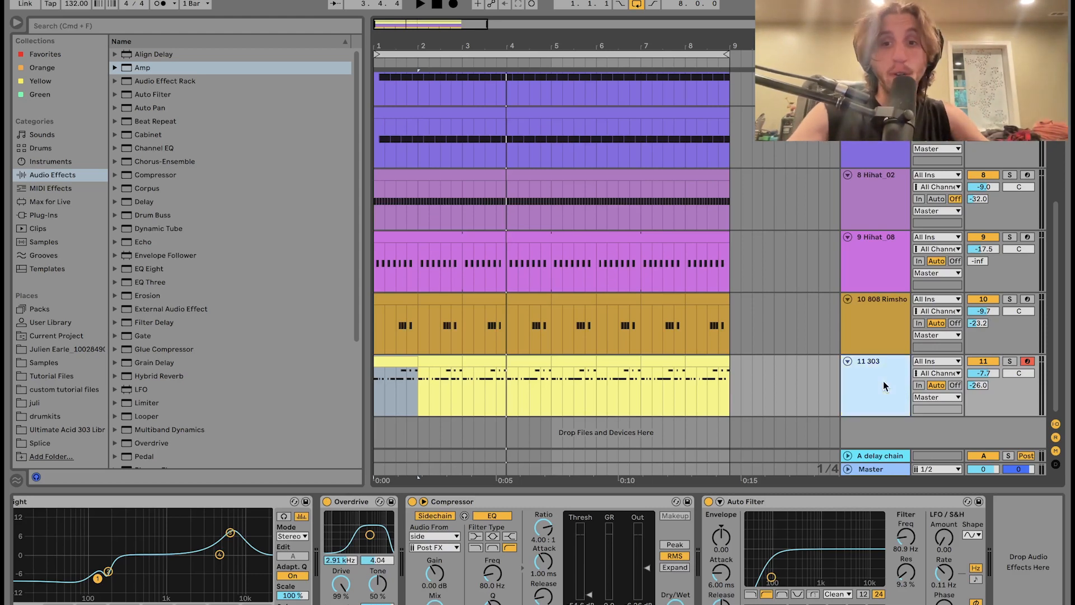
key("super+a")
key("u")
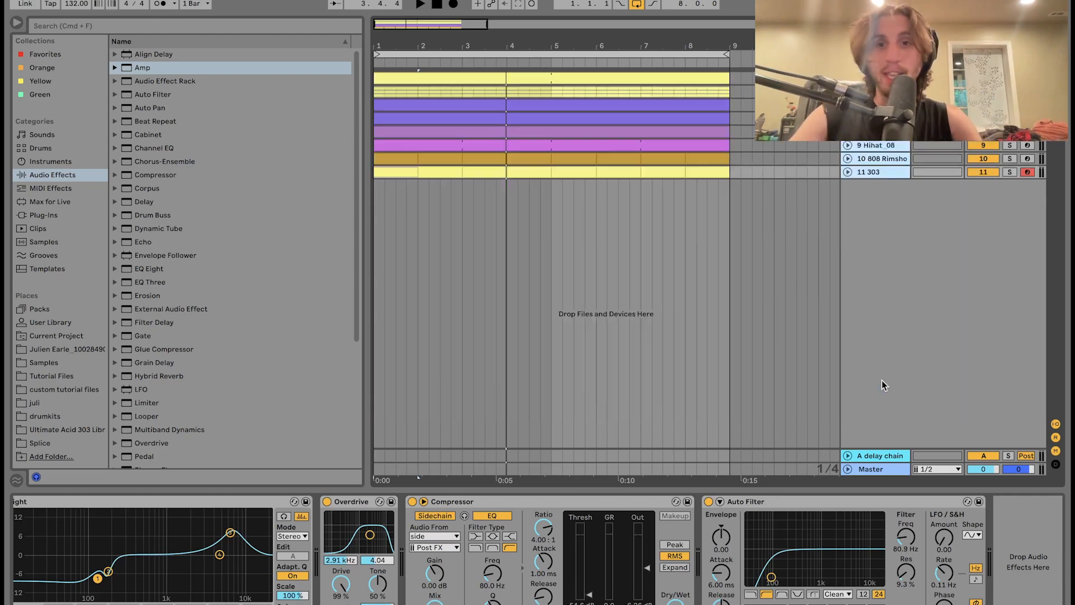